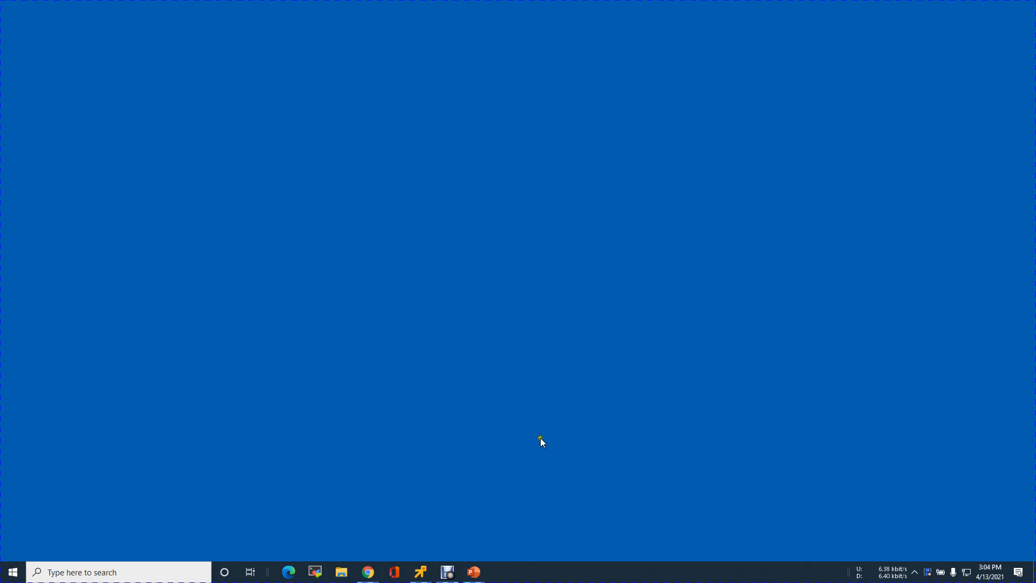
# Open the JSP.lab.local remote console and unlock its Windows session with the Administrator password
pyautogui.click(426, 576)
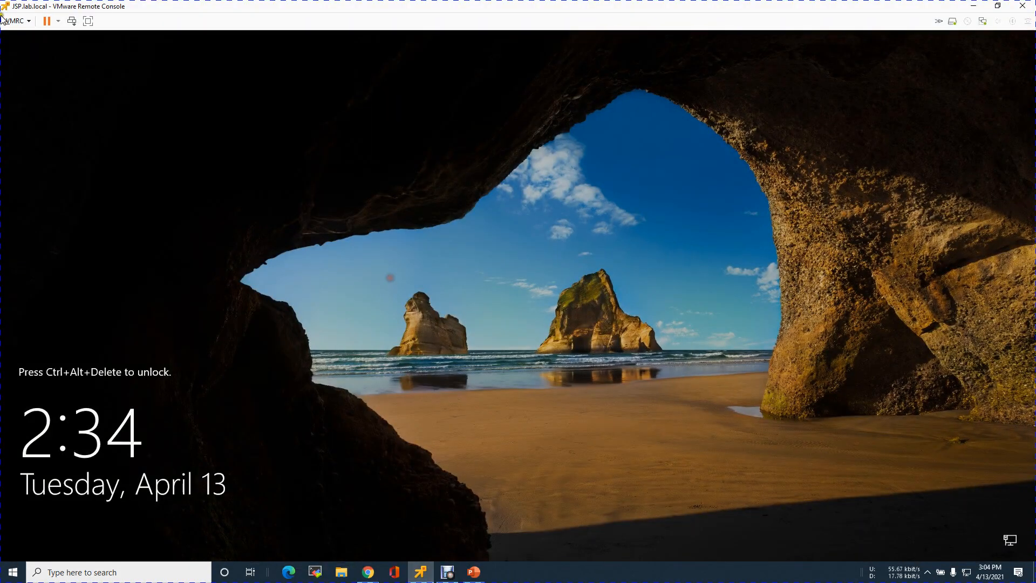
pyautogui.click(72, 20)
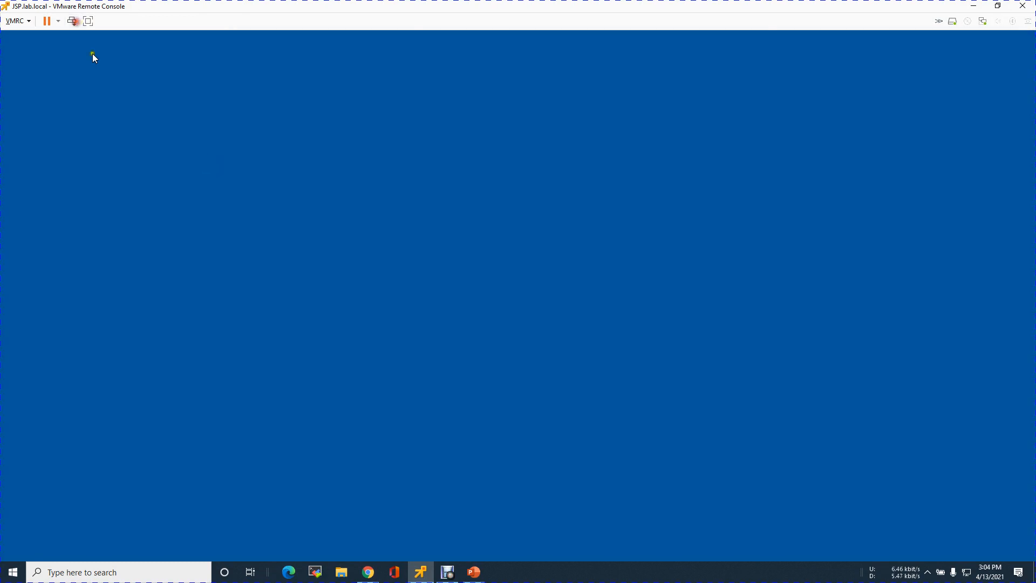
pyautogui.click(456, 341)
pyautogui.write('•')
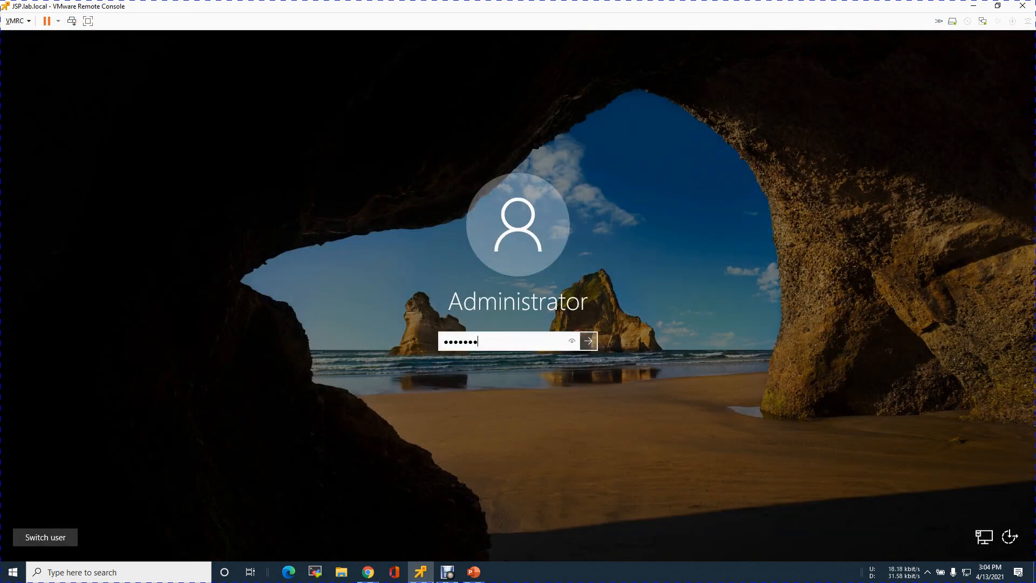
pyautogui.write('••••••')
pyautogui.press('Return')
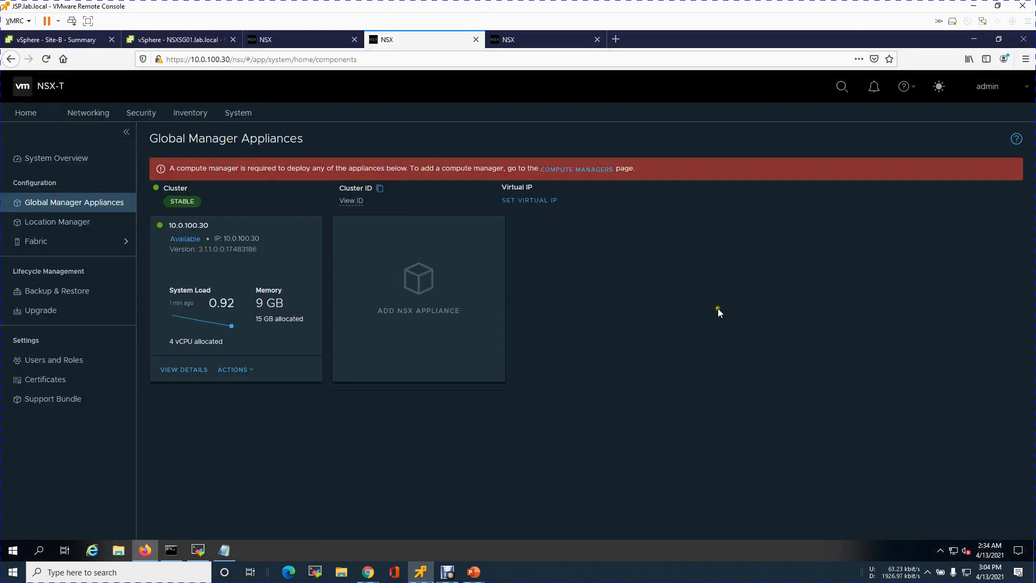
# Close the browser tab of the NSX Manager at 10.0.1.21 and return to the global manager at 10.0.1.31
pyautogui.click(302, 48)
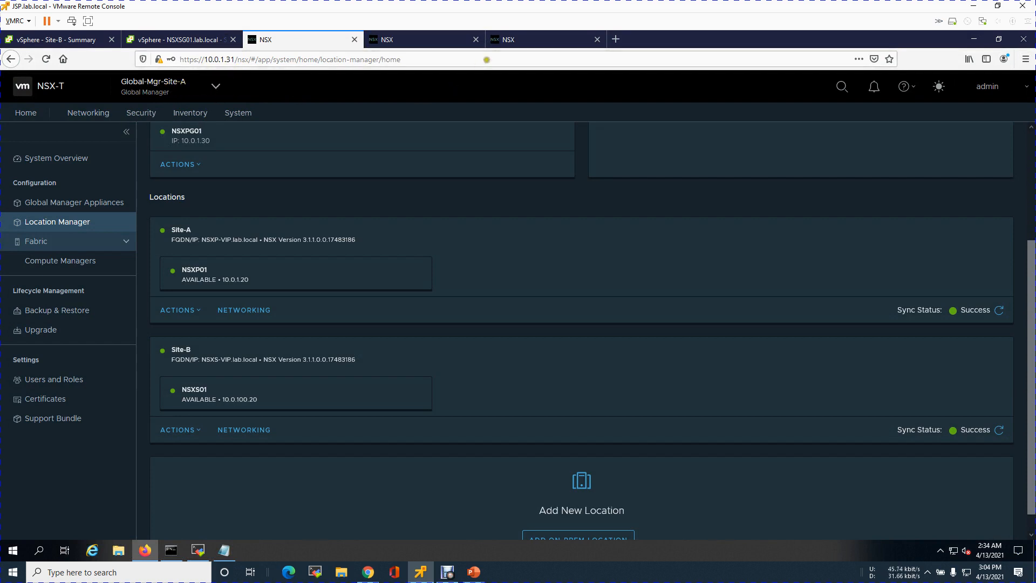
pyautogui.click(512, 42)
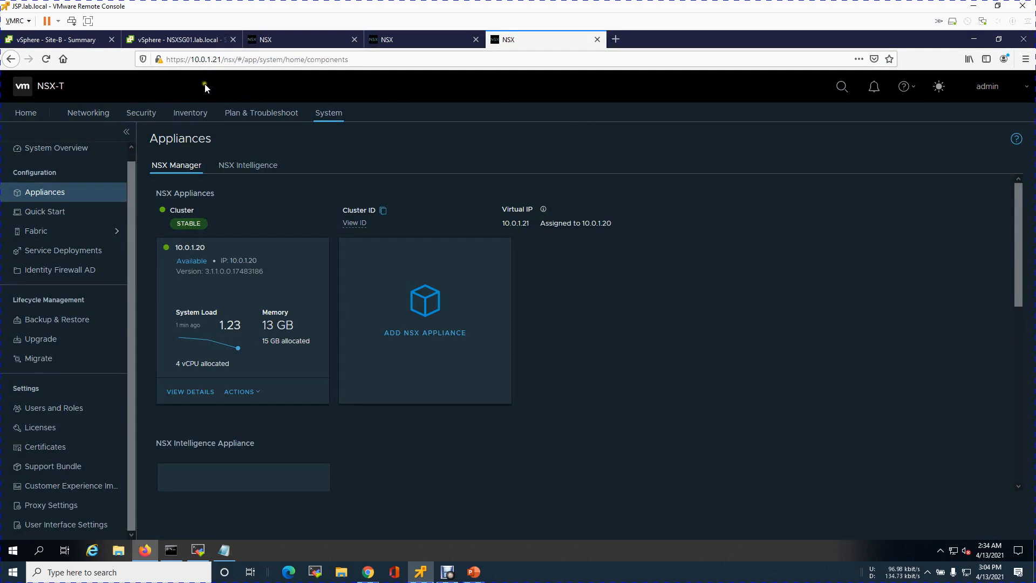
pyautogui.click(597, 39)
pyautogui.click(289, 40)
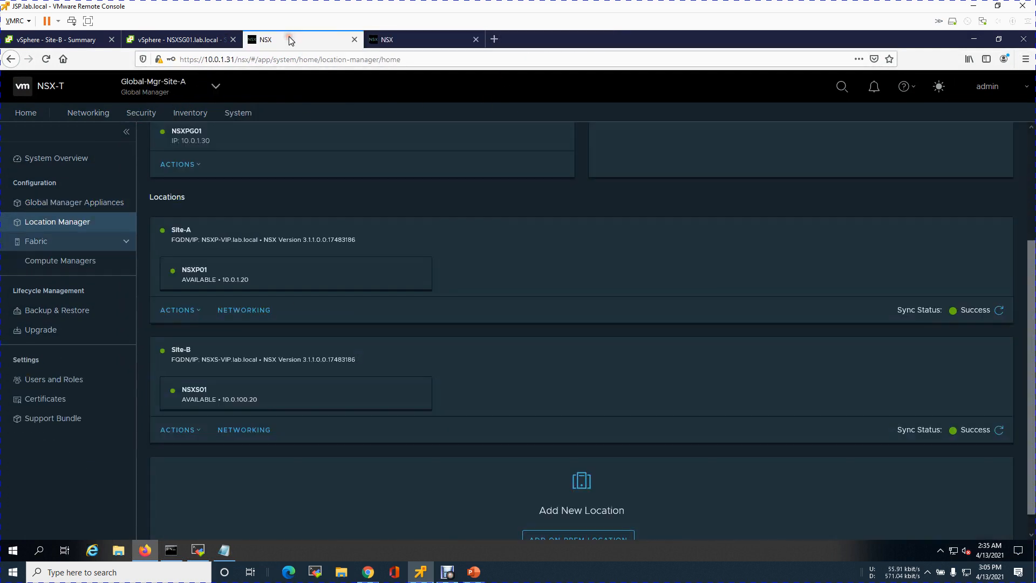
# Set the virtual IP address of the global manager cluster at 10.0.100.30 to 10.0.100.31 and save it
pyautogui.click(410, 41)
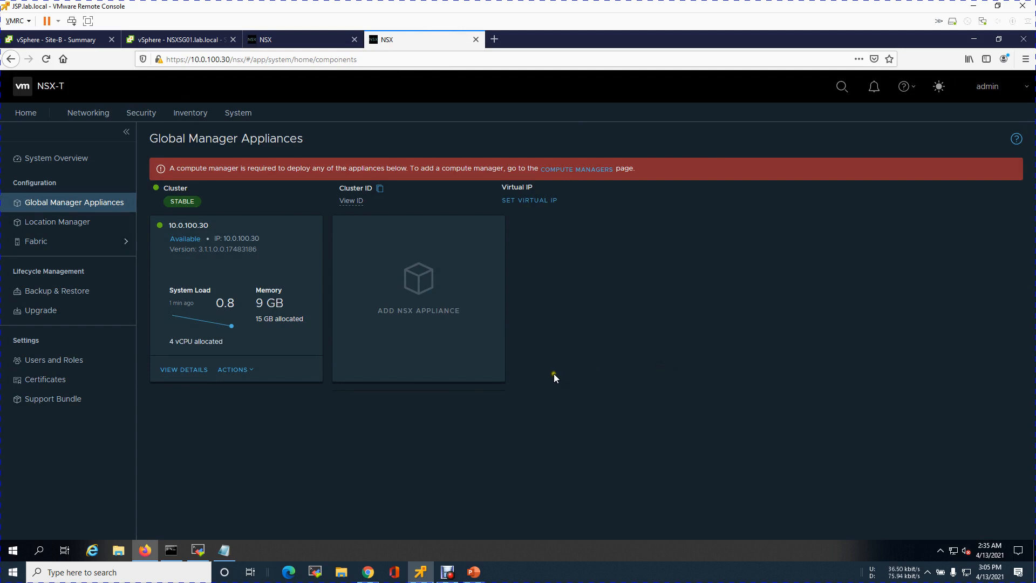
pyautogui.click(545, 203)
pyautogui.write('10.0.100.31')
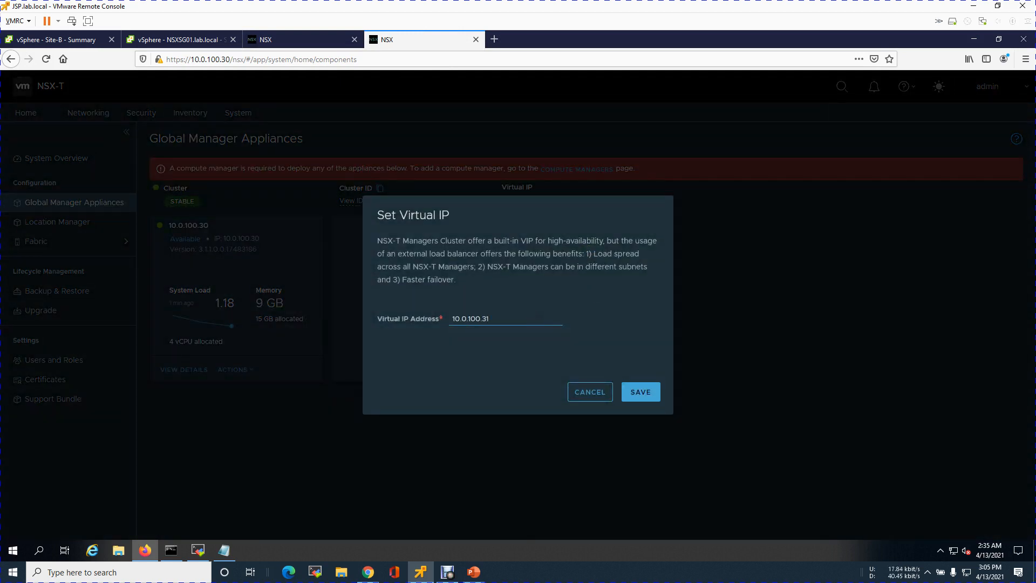
pyautogui.click(651, 396)
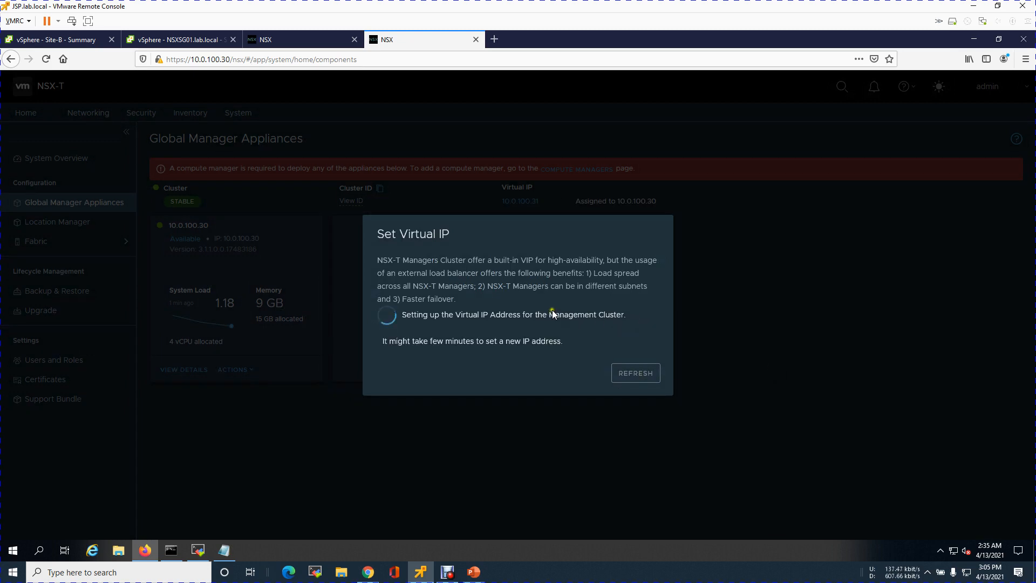
# Review the global manager and registered locations in the Location Manager of Global-Mgr-Site-A
pyautogui.click(297, 38)
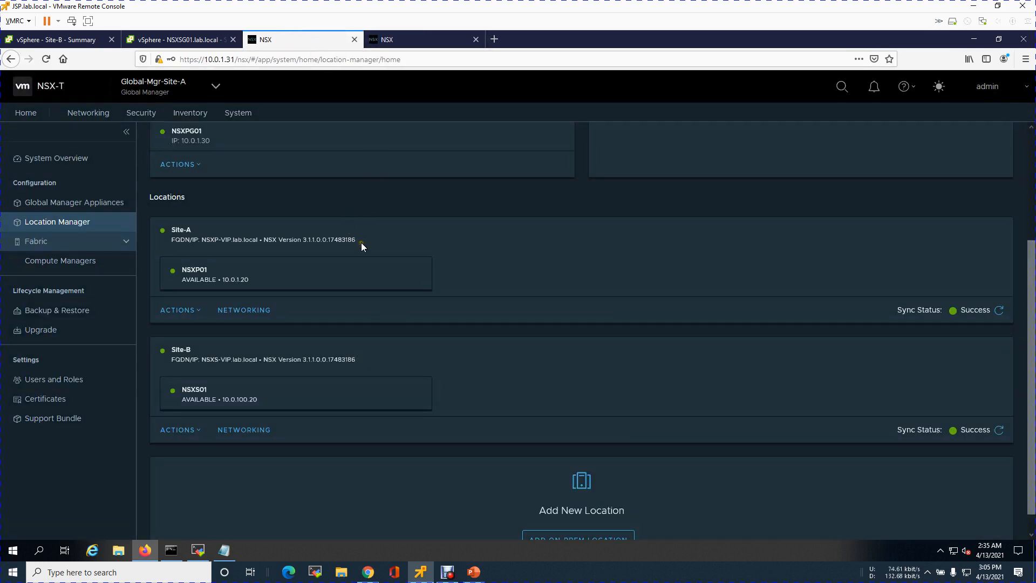
pyautogui.scroll(3, 361, 241)
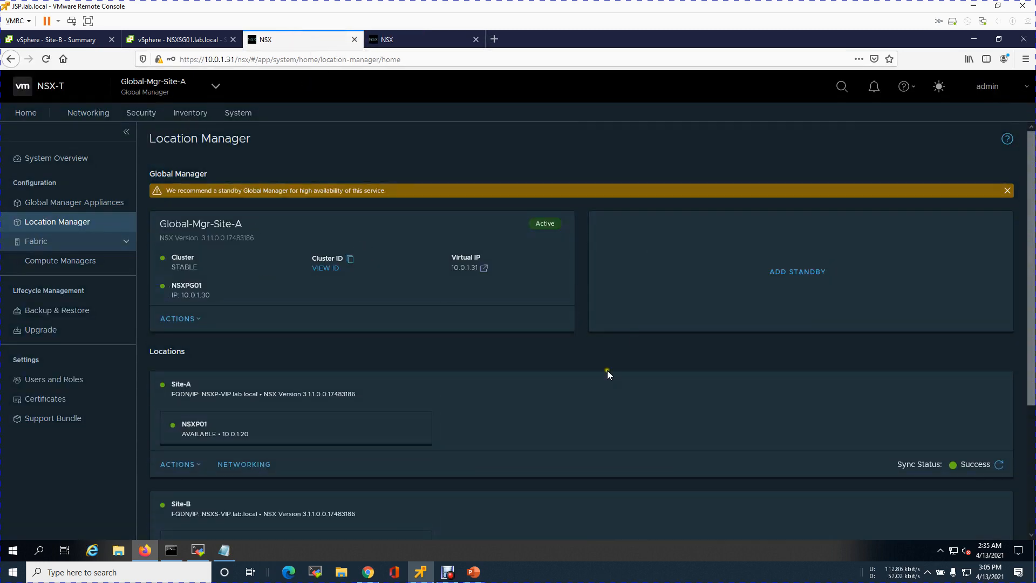
pyautogui.scroll(-2, 535, 336)
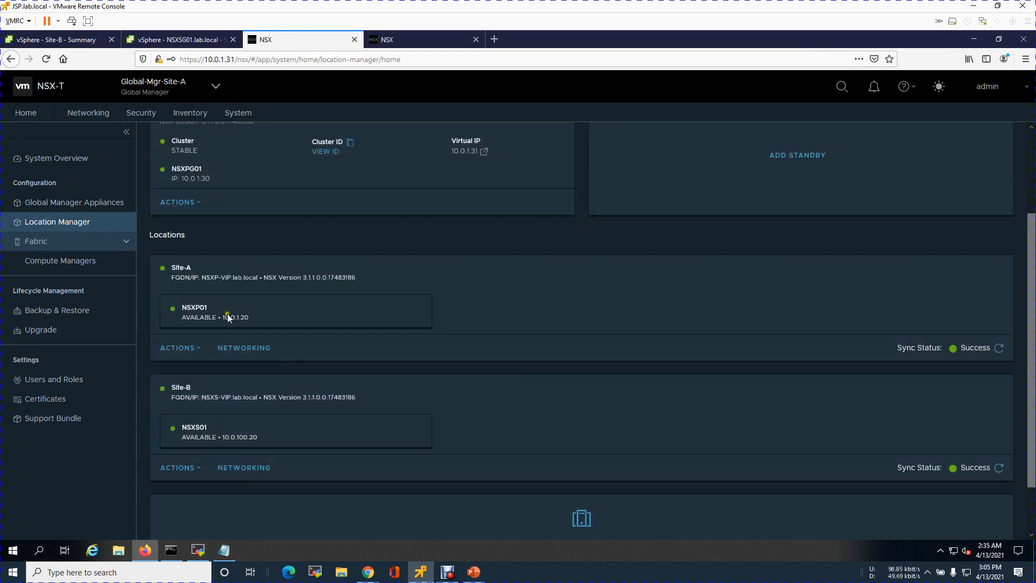
pyautogui.scroll(2, 388, 300)
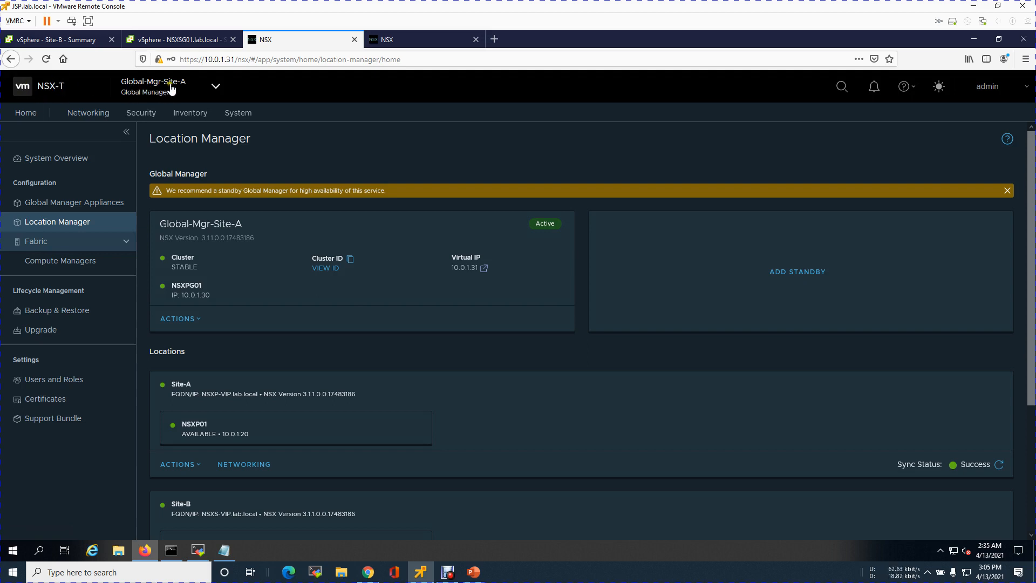
# Switch from the global manager to the Site-A on-prem location and show its Location Manager
pyautogui.click(215, 88)
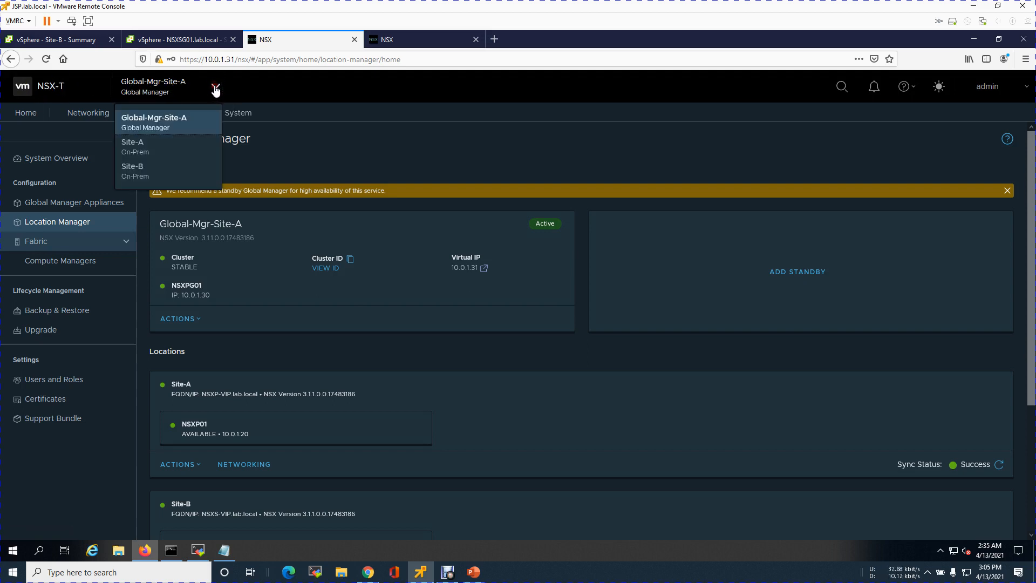
pyautogui.click(145, 149)
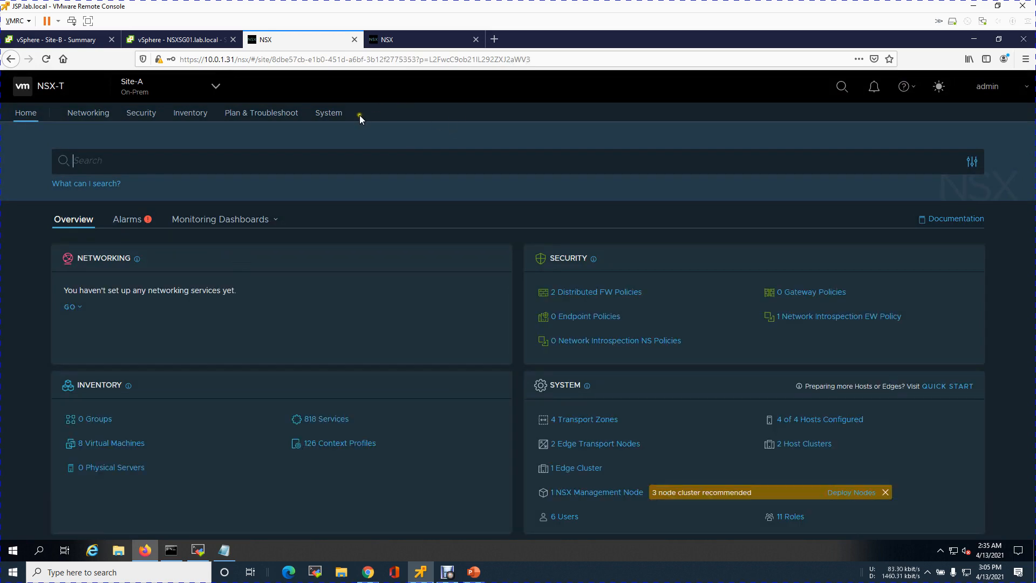
pyautogui.click(334, 116)
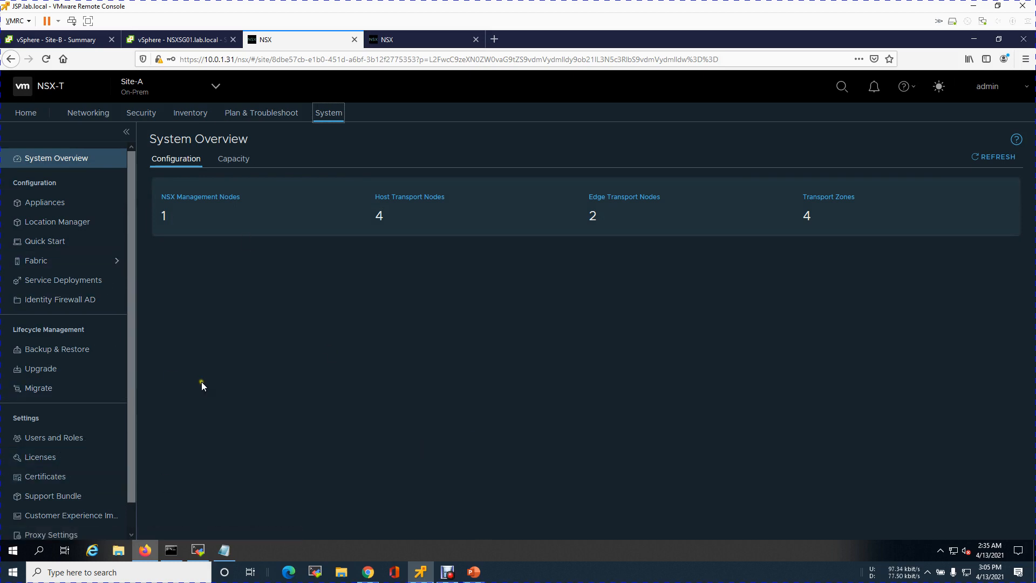
pyautogui.click(81, 225)
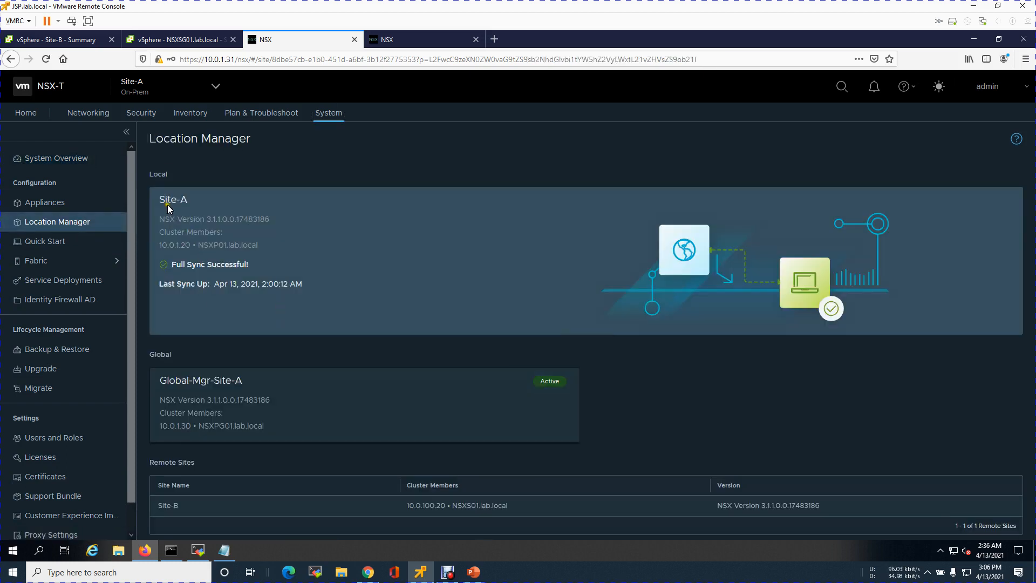
# Examine Site-A's NSX version and cluster members, its global manager, and the remote site's cluster member
pyautogui.moveTo(178, 219); pyautogui.dragTo(271, 219)
pyautogui.moveTo(176, 244); pyautogui.dragTo(248, 245)
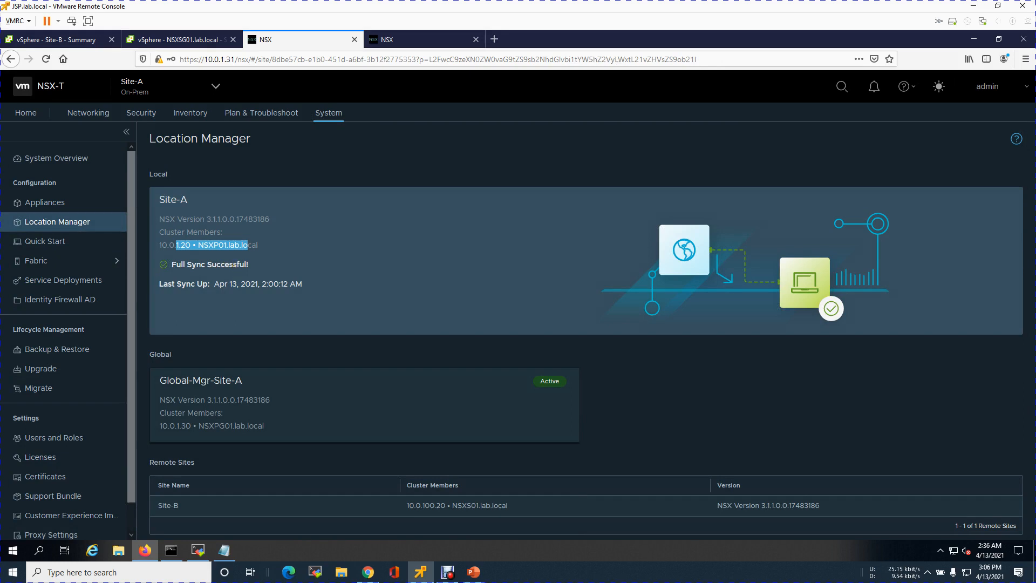
pyautogui.moveTo(179, 381); pyautogui.dragTo(264, 381)
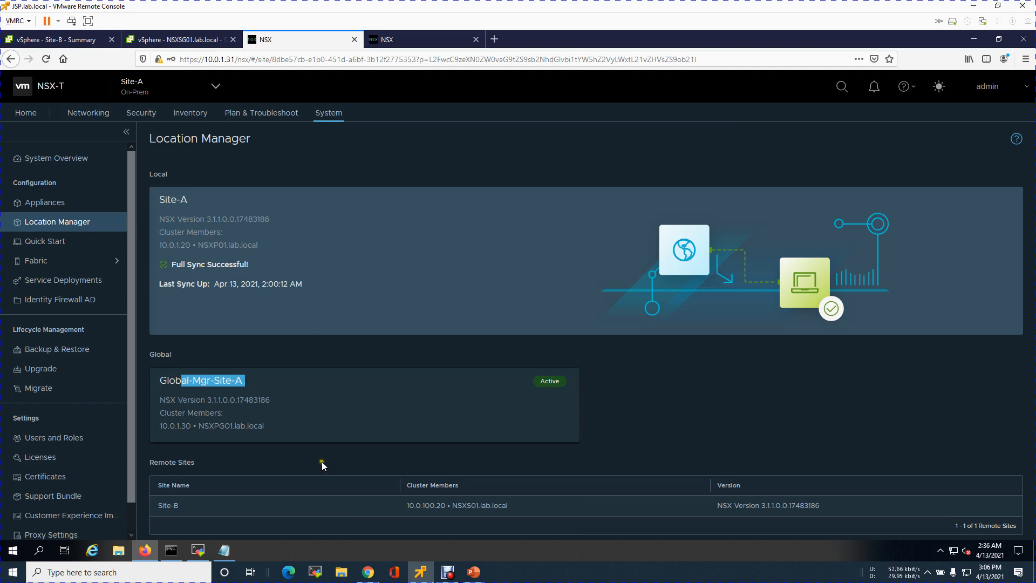
pyautogui.moveTo(153, 462); pyautogui.dragTo(216, 462)
pyautogui.moveTo(163, 506); pyautogui.dragTo(187, 507)
pyautogui.moveTo(414, 505); pyautogui.dragTo(501, 507)
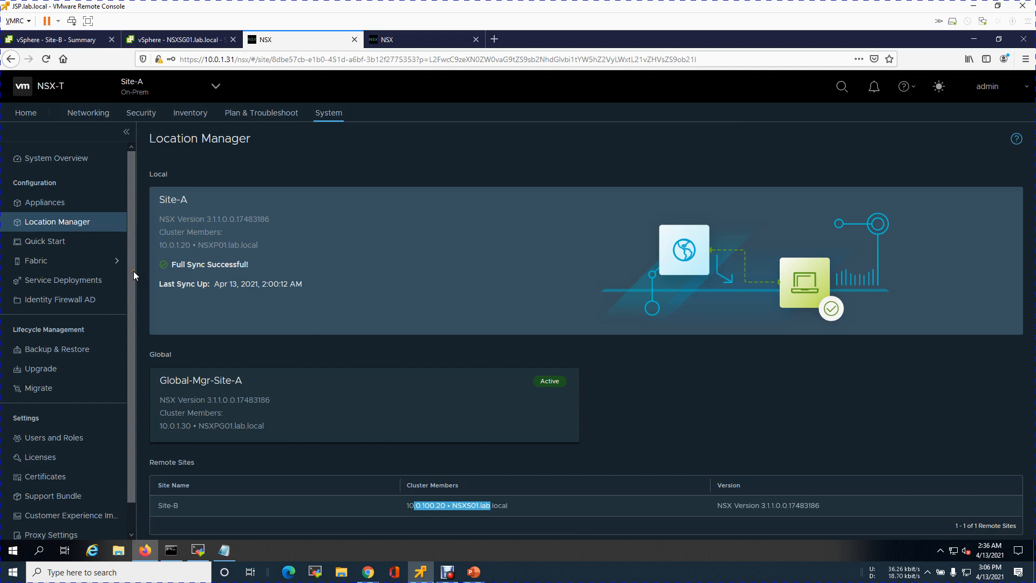
# Switch to the Site-B on-prem location and show its Location Manager
pyautogui.click(213, 89)
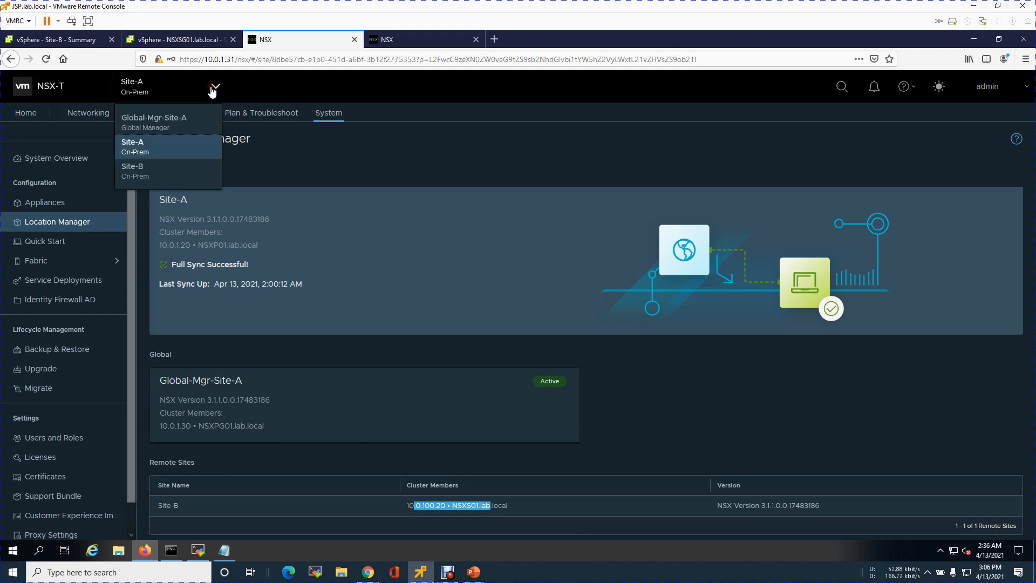
pyautogui.click(144, 173)
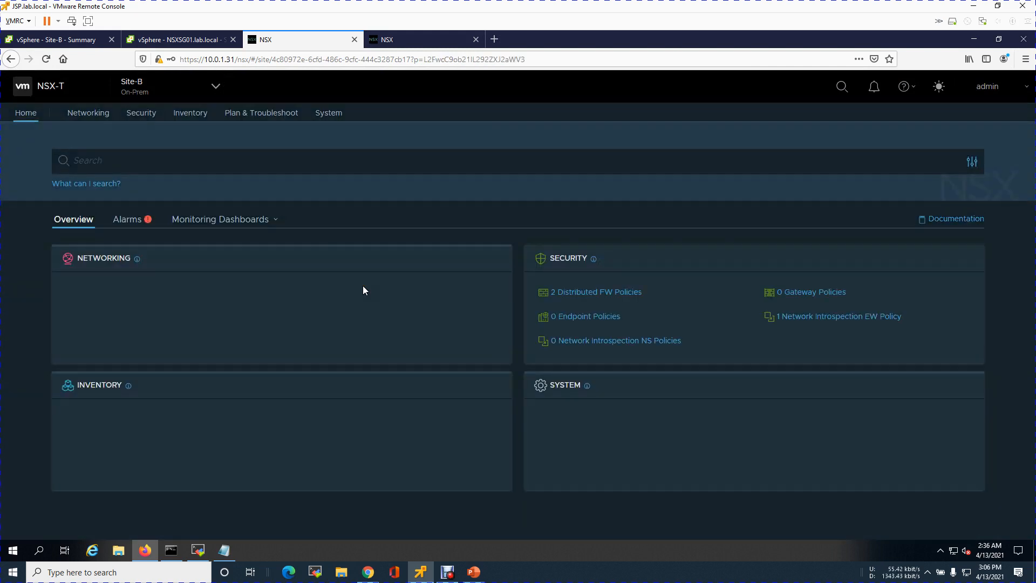
pyautogui.click(328, 113)
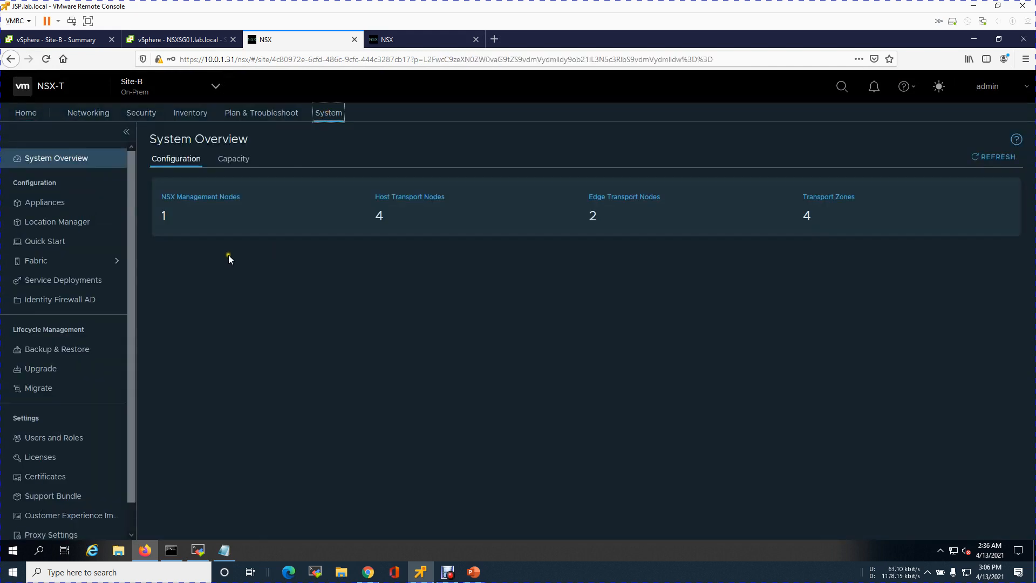
pyautogui.click(71, 227)
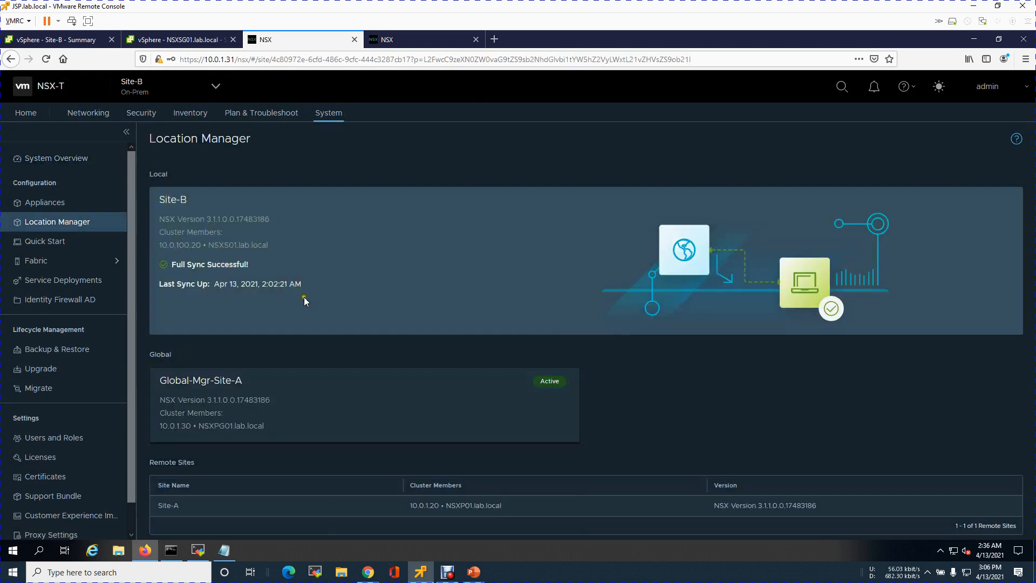
# Check Site-B's sync status, global manager and remote site, and switch back to Global-Mgr-Site-A
pyautogui.moveTo(181, 263); pyautogui.dragTo(256, 263)
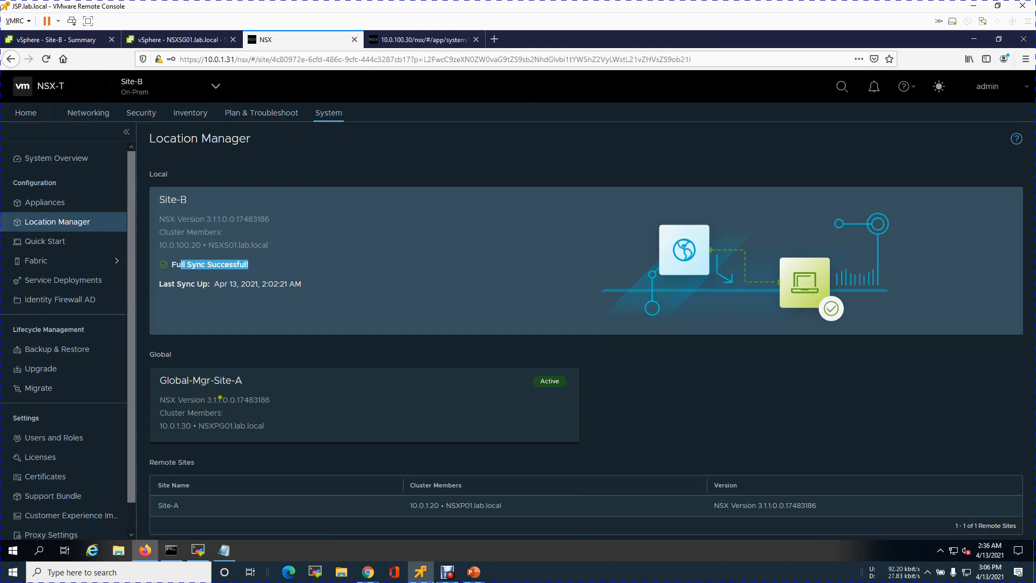
pyautogui.moveTo(188, 379); pyautogui.dragTo(254, 387)
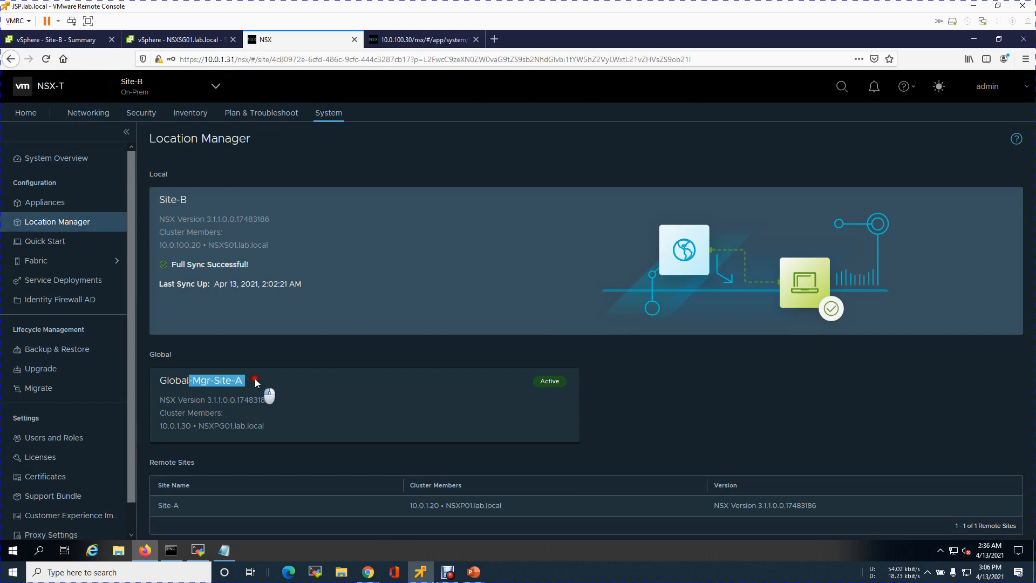
pyautogui.moveTo(165, 506); pyautogui.dragTo(173, 506)
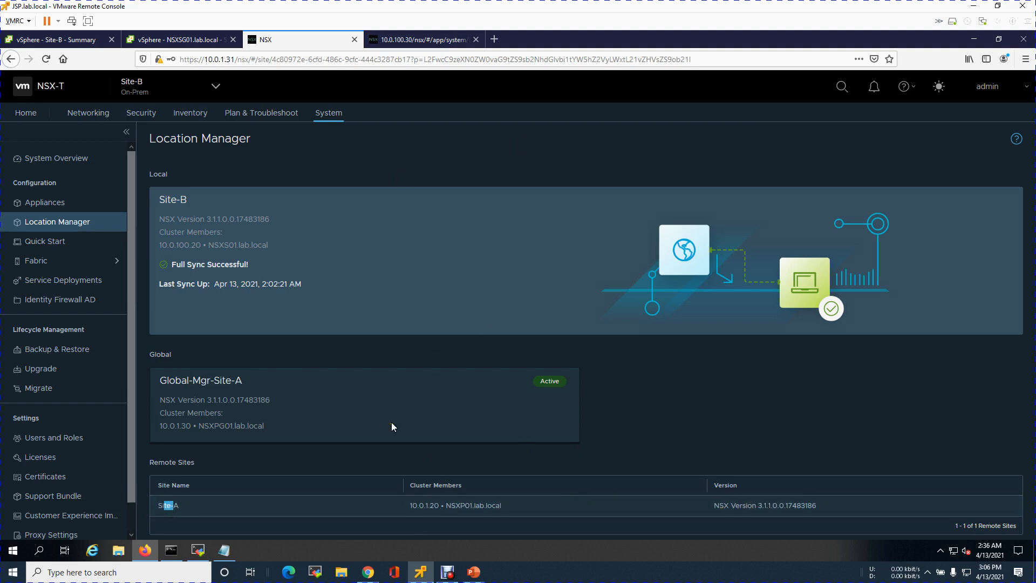
pyautogui.moveTo(168, 380); pyautogui.dragTo(247, 381)
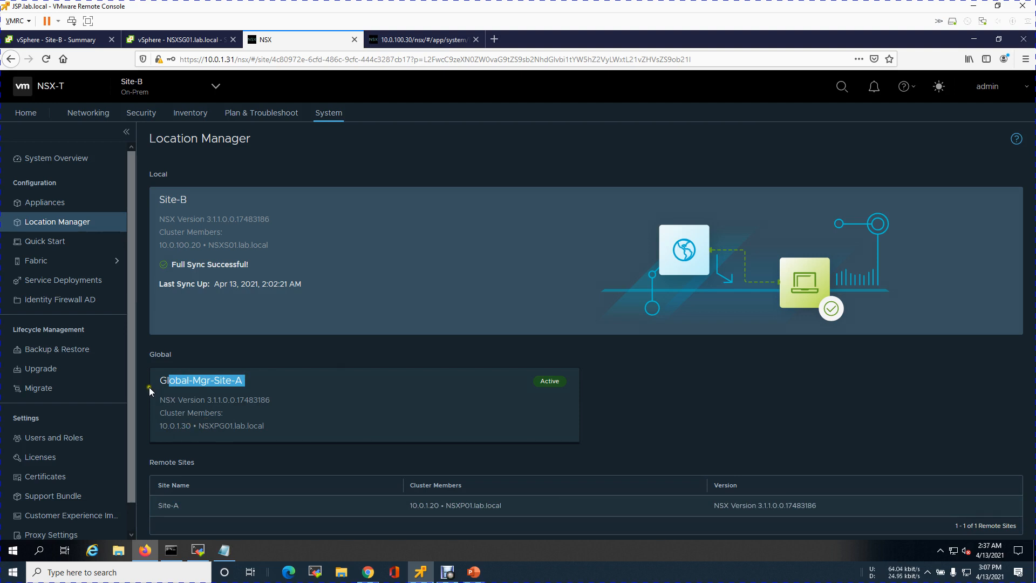
pyautogui.click(216, 89)
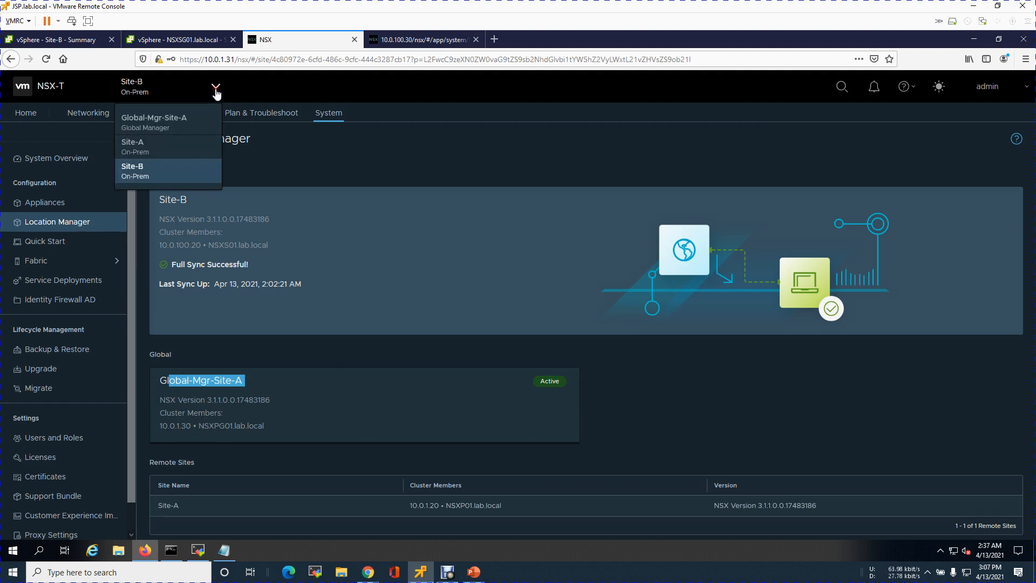
pyautogui.click(193, 124)
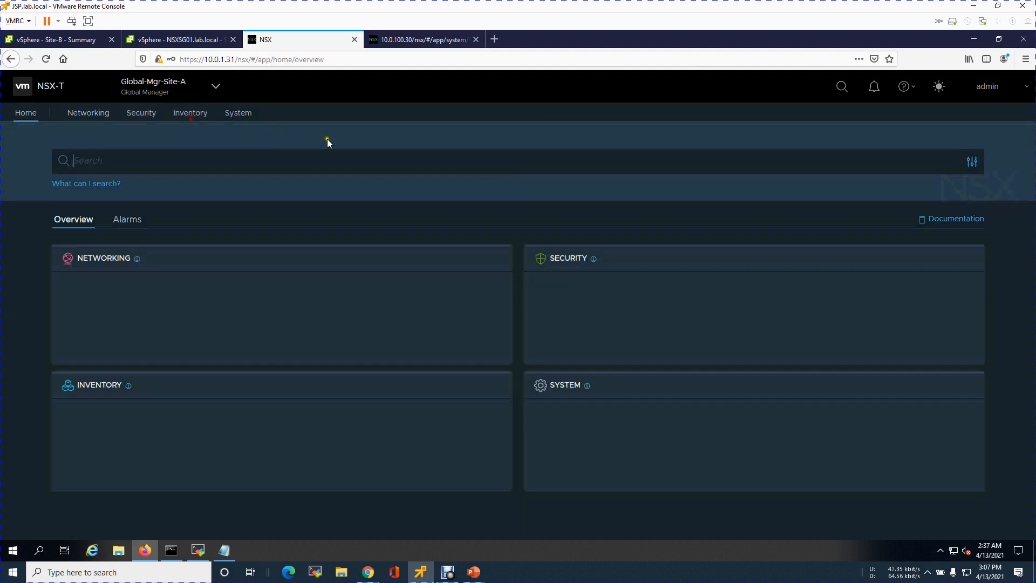
# Switch to the Site-B global manager's browser page and load its virtual IP address 10.0.100.31
pyautogui.click(403, 41)
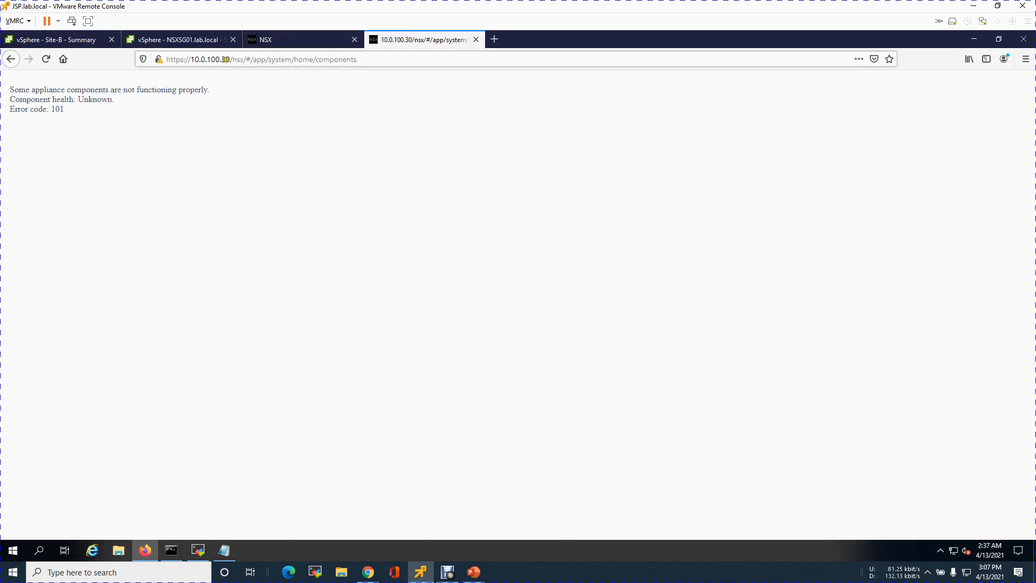
pyautogui.click(223, 59)
pyautogui.click(222, 58)
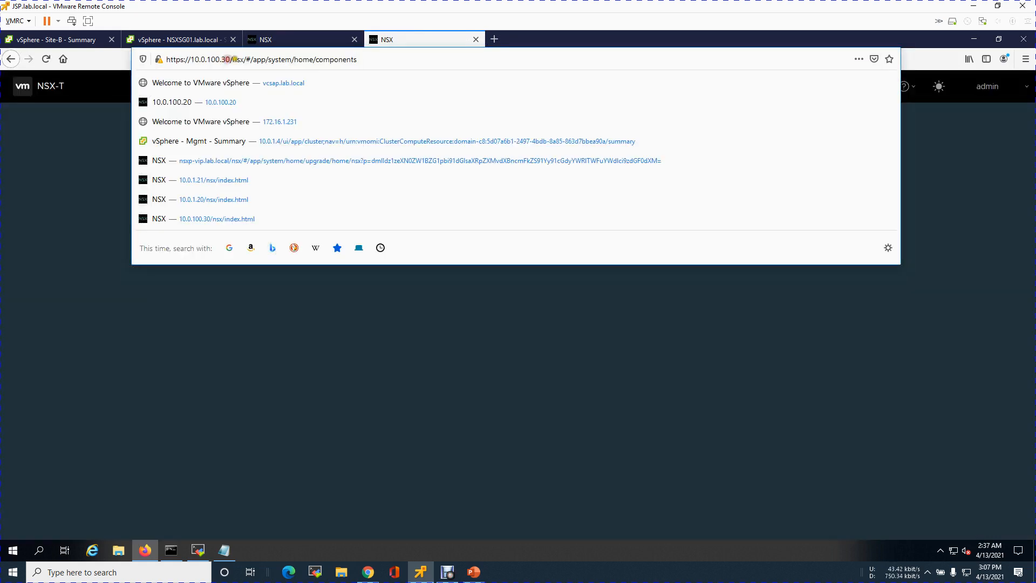
pyautogui.hotkey('ctrl', 'a')
pyautogui.press('BackSpace')
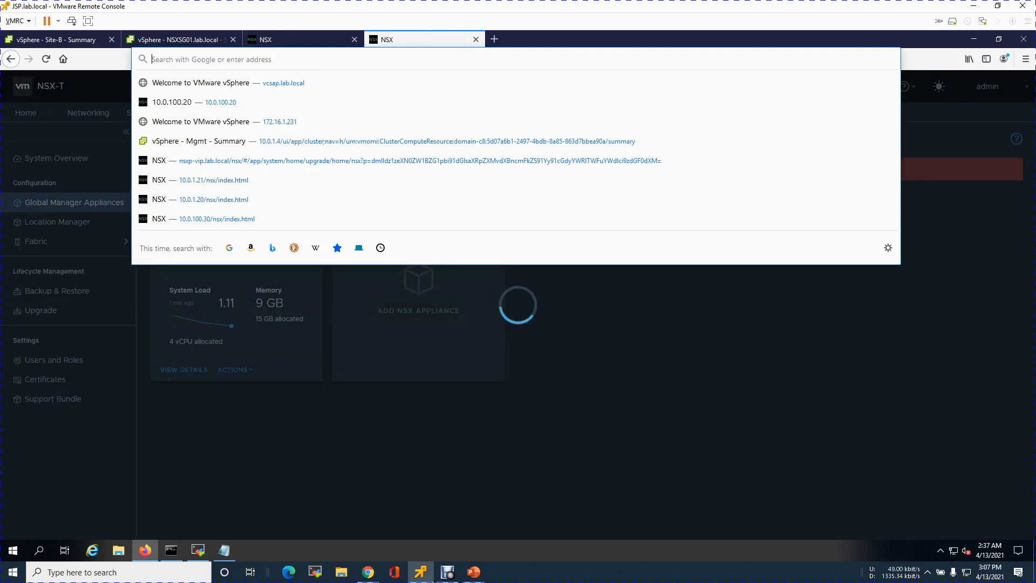
pyautogui.write('10.0.100.')
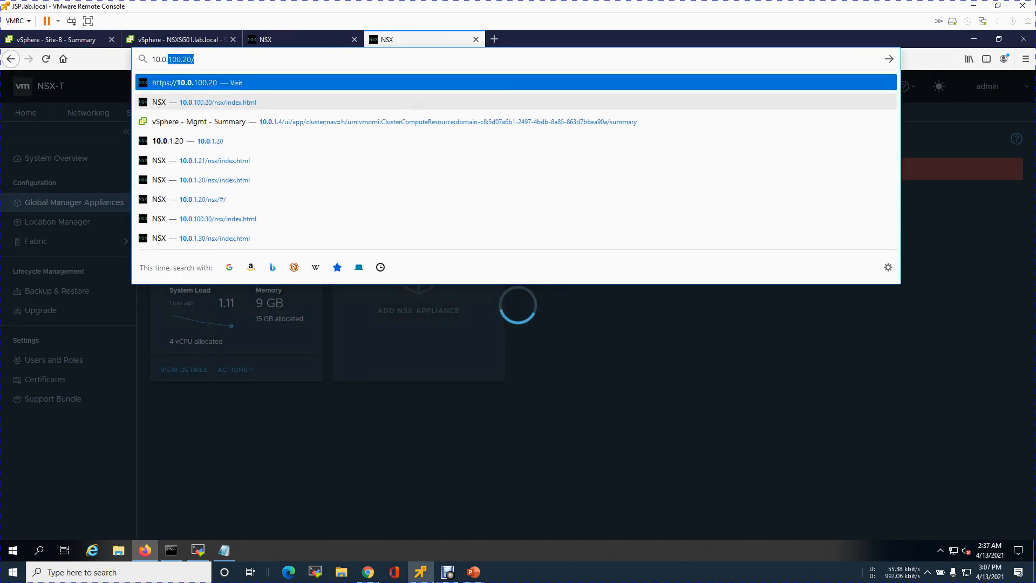
pyautogui.write('31')
pyautogui.press('Return')
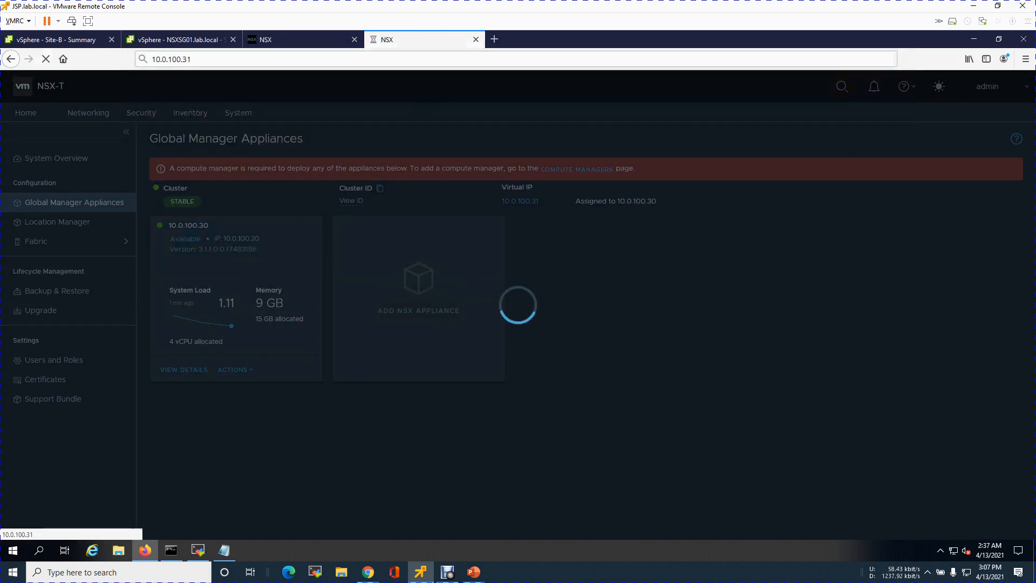
pyautogui.click(232, 57)
pyautogui.click(244, 56)
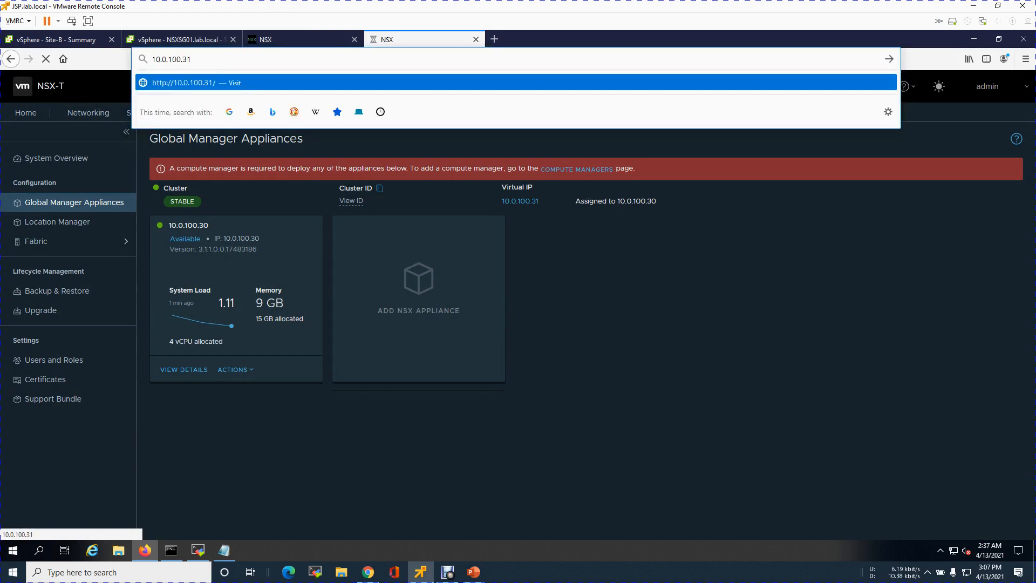
pyautogui.press('BackSpace')
pyautogui.write('https://')
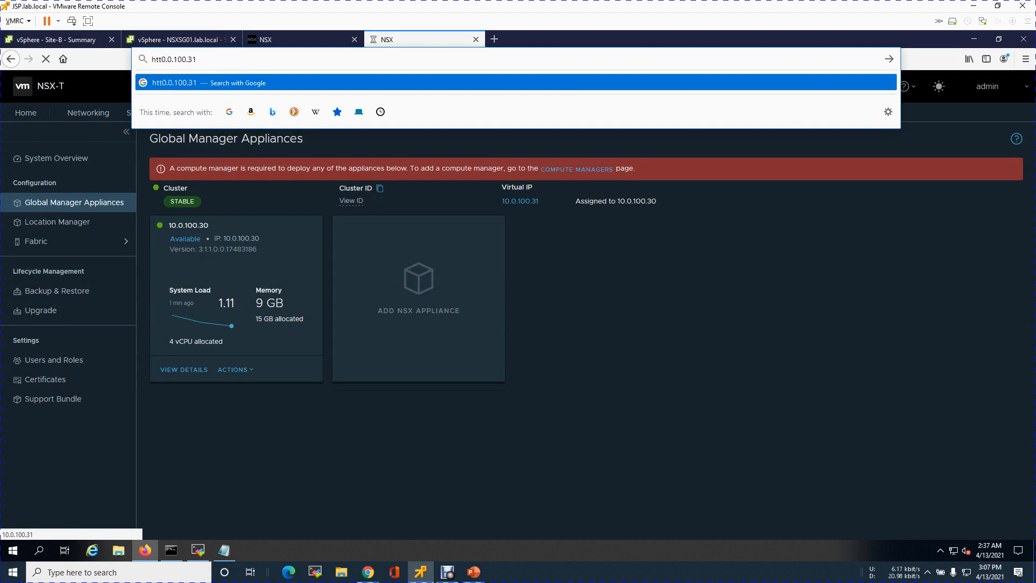
pyautogui.press('Return')
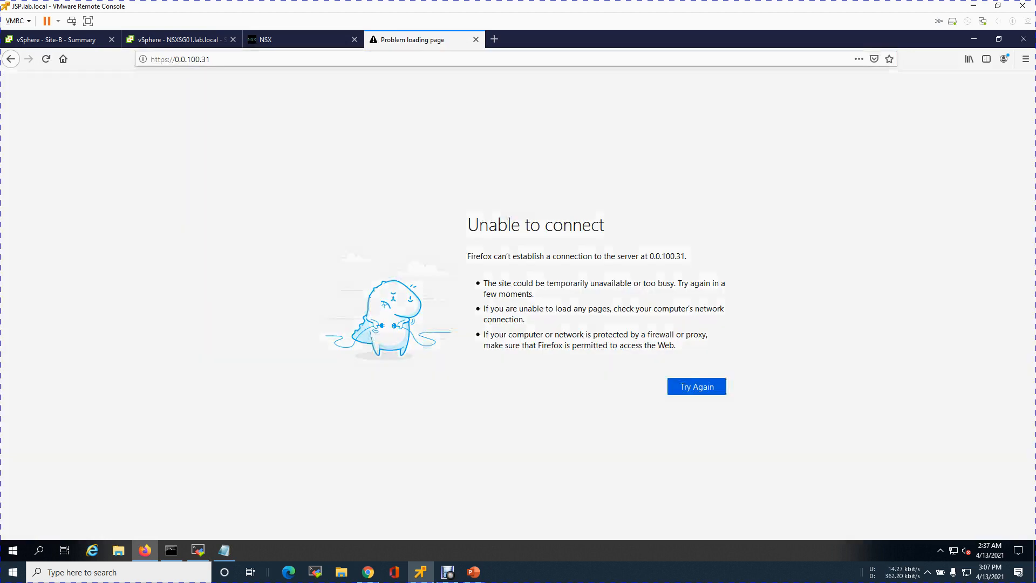
pyautogui.hotkey('ctrl', 'l')
pyautogui.press('Home')
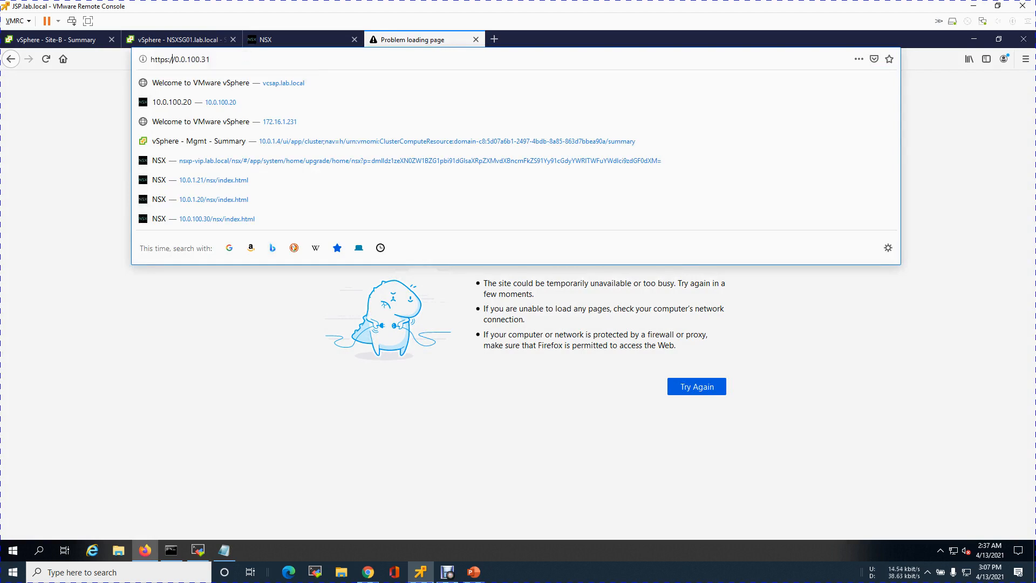
pyautogui.write('1')
pyautogui.press('Return')
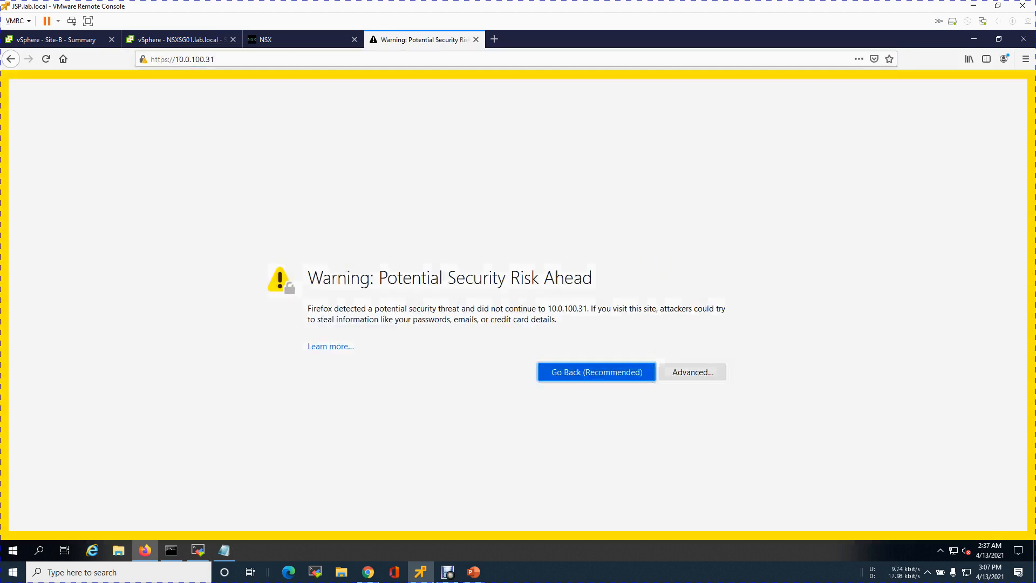
pyautogui.click(707, 372)
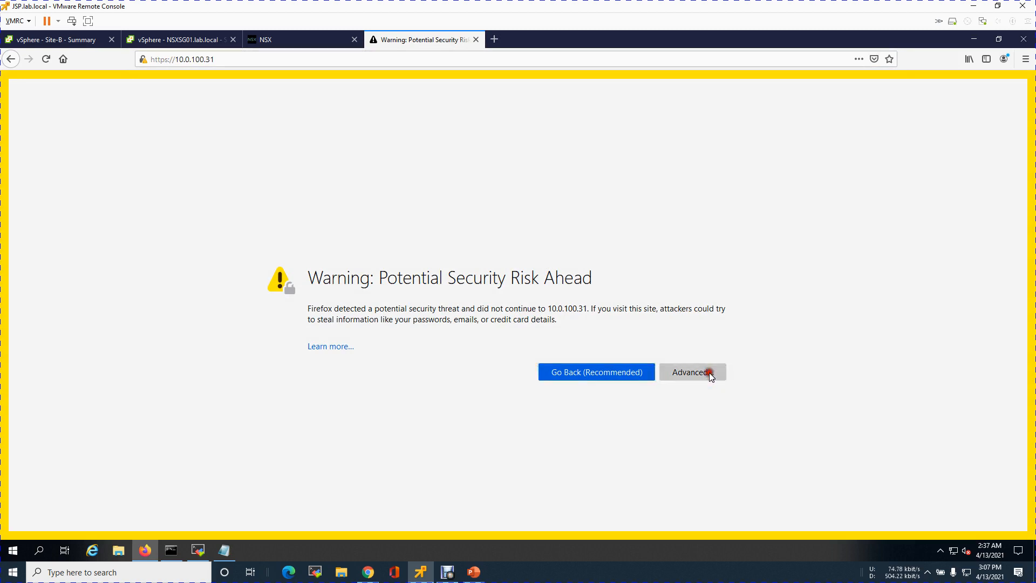
pyautogui.click(613, 492)
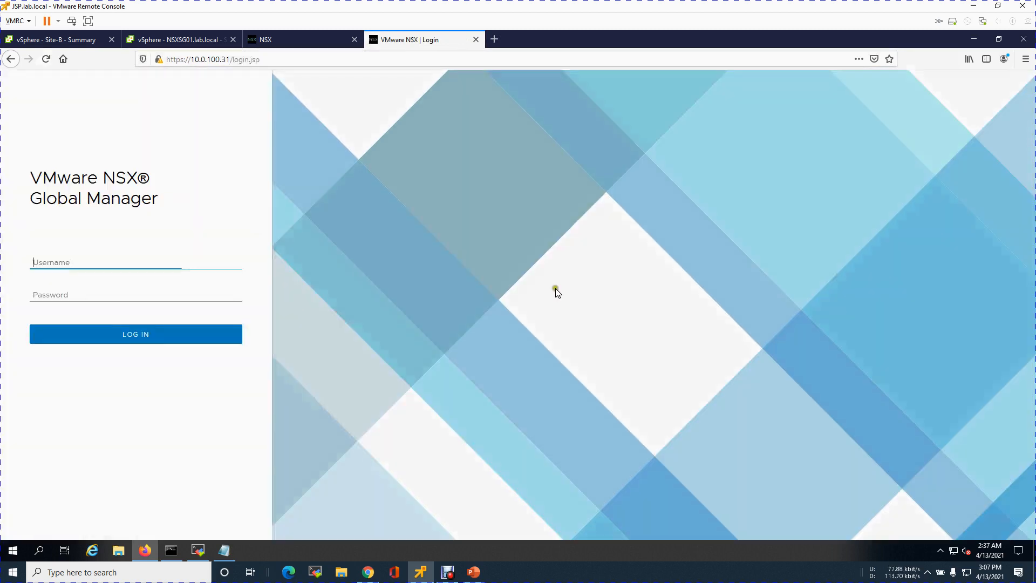
# Log in to the Site-B NSX Global Manager as admin with the account password
pyautogui.click(143, 267)
pyautogui.write('admin')
pyautogui.press('Tab')
pyautogui.write('V')
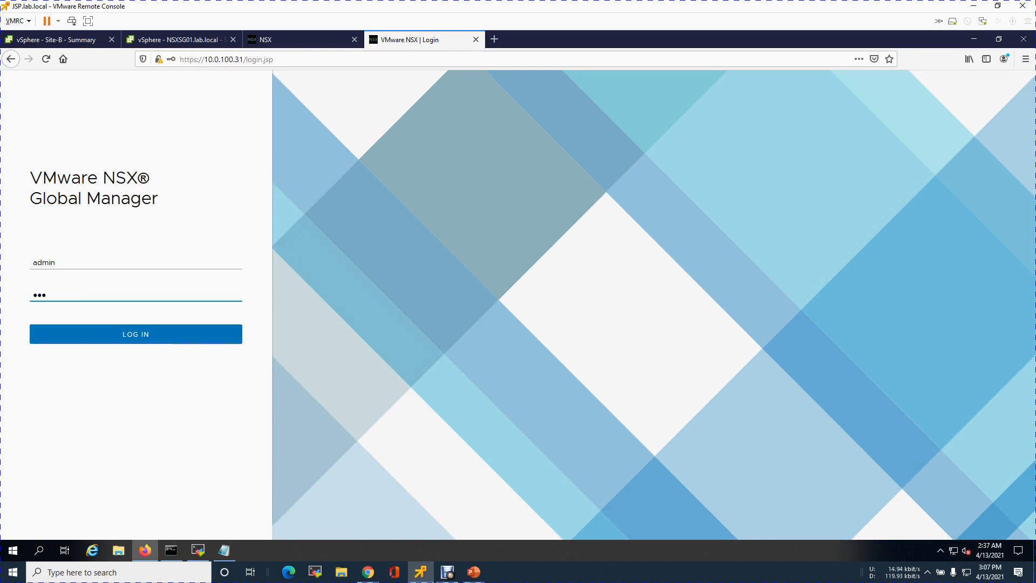
pyautogui.write('••••••')
pyautogui.press('BackSpace')
pyautogui.press('BackSpace')
pyautogui.press('BackSpace')
pyautogui.press('BackSpace')
pyautogui.write('••')
pyautogui.click(156, 339)
pyautogui.click(228, 151)
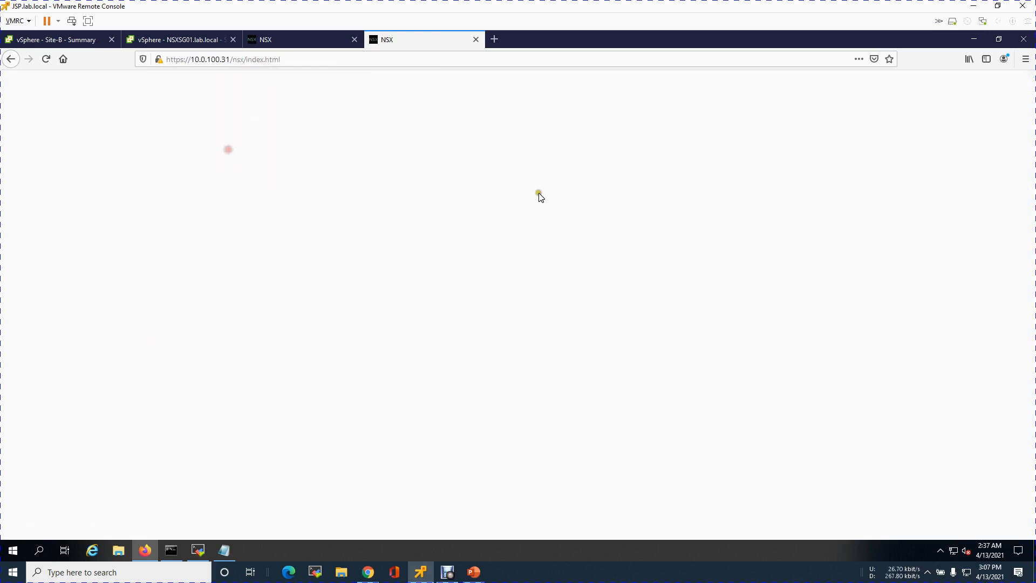
# Show the Site-B Global Manager Appliances page to check the cluster and its virtual IP
pyautogui.click(238, 112)
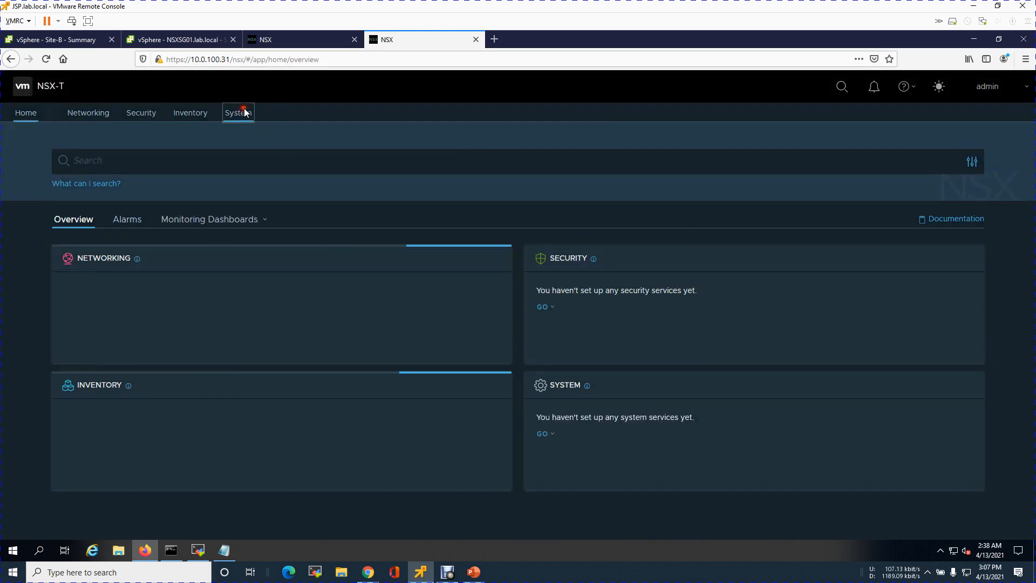
pyautogui.click(242, 114)
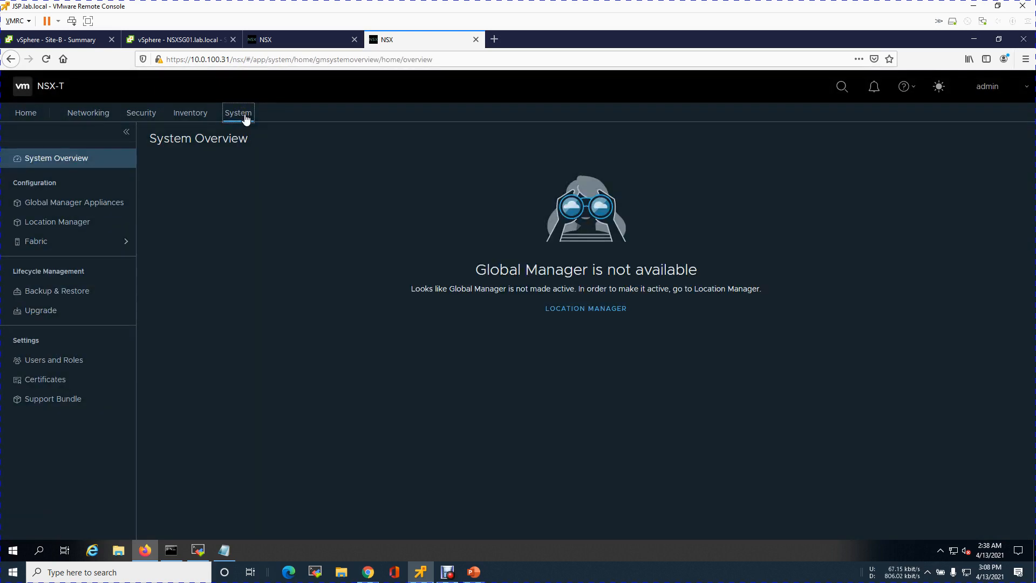
pyautogui.click(76, 207)
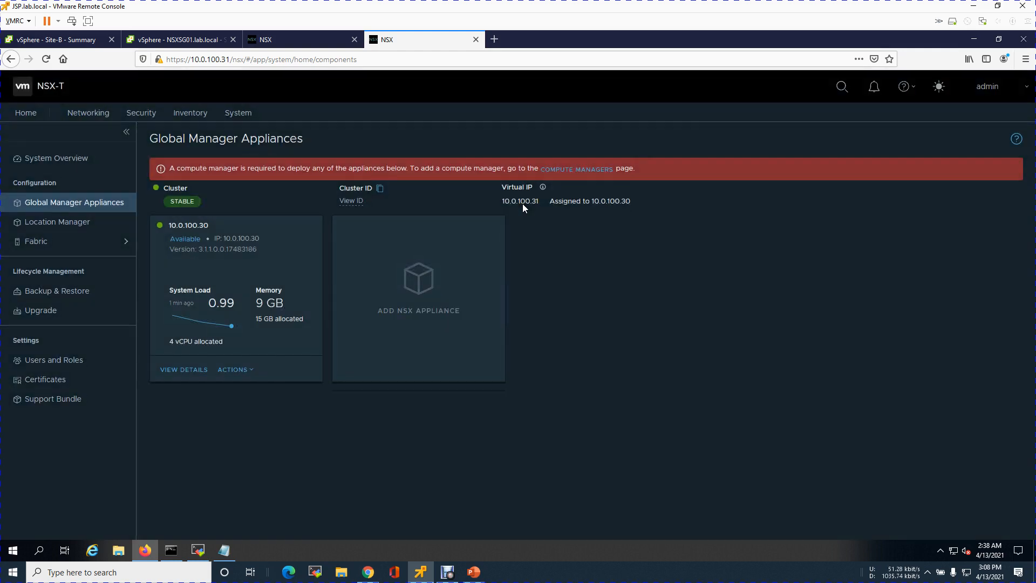
# Switch to MobaXterm and open a new SSH session to NSXSG01
pyautogui.click(197, 550)
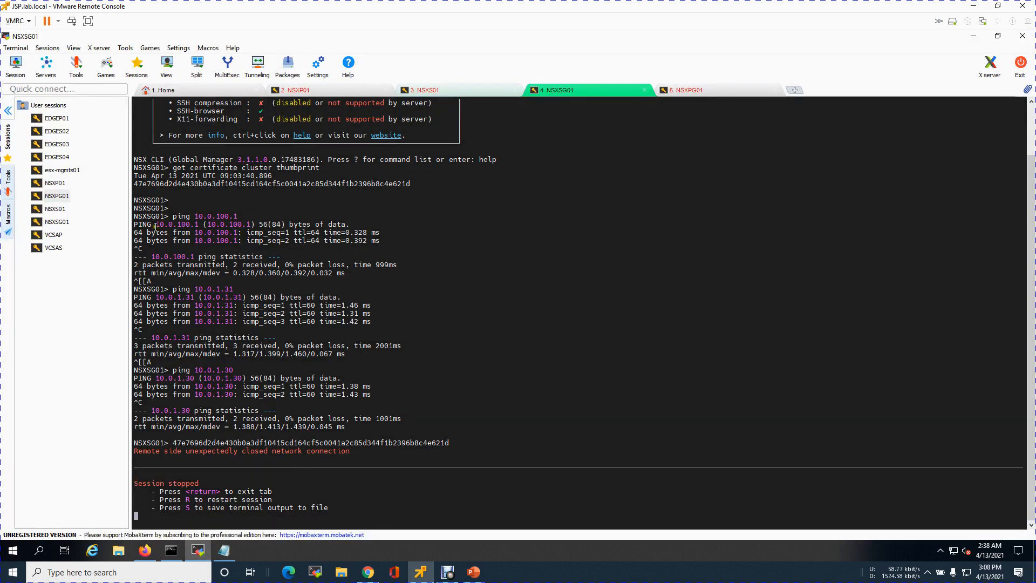
pyautogui.click(61, 223)
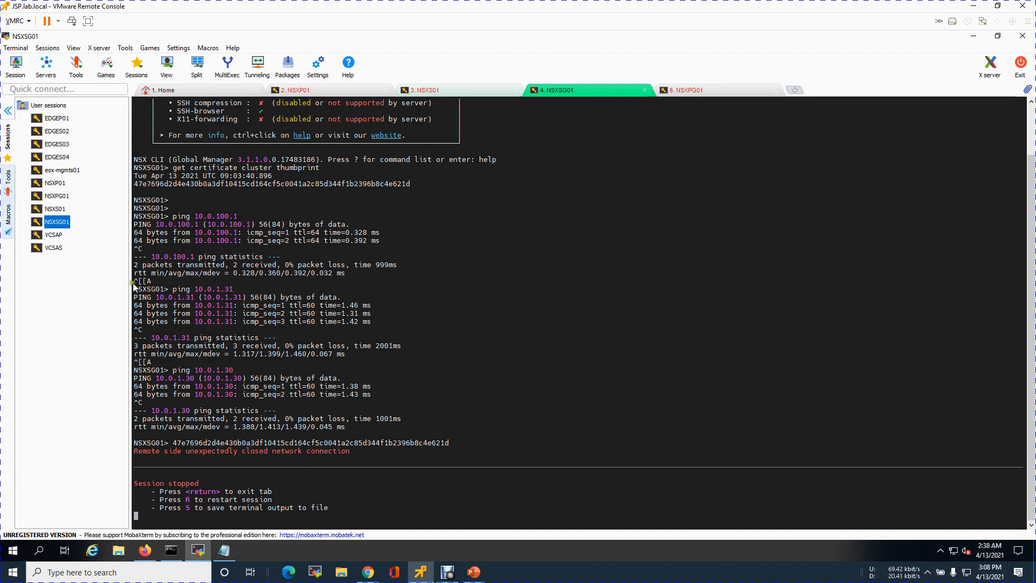
pyautogui.doubleClick(56, 225)
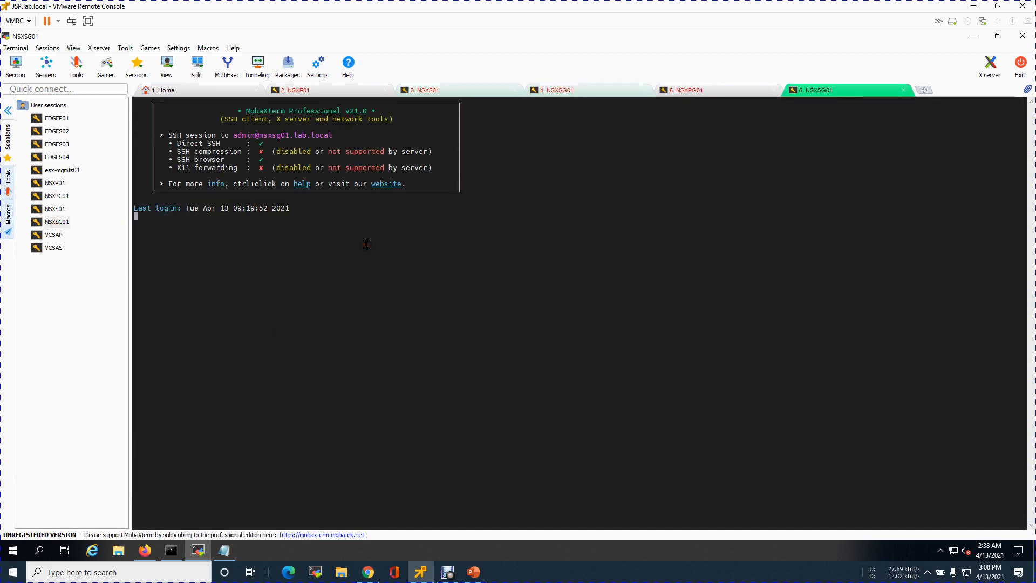
pyautogui.press('Return')
pyautogui.press('Return')
pyautogui.press('Return')
# Run "get certificate cluster thumbprint" on NSXSG01 and copy the returned thumbprint
pyautogui.write('get clu')
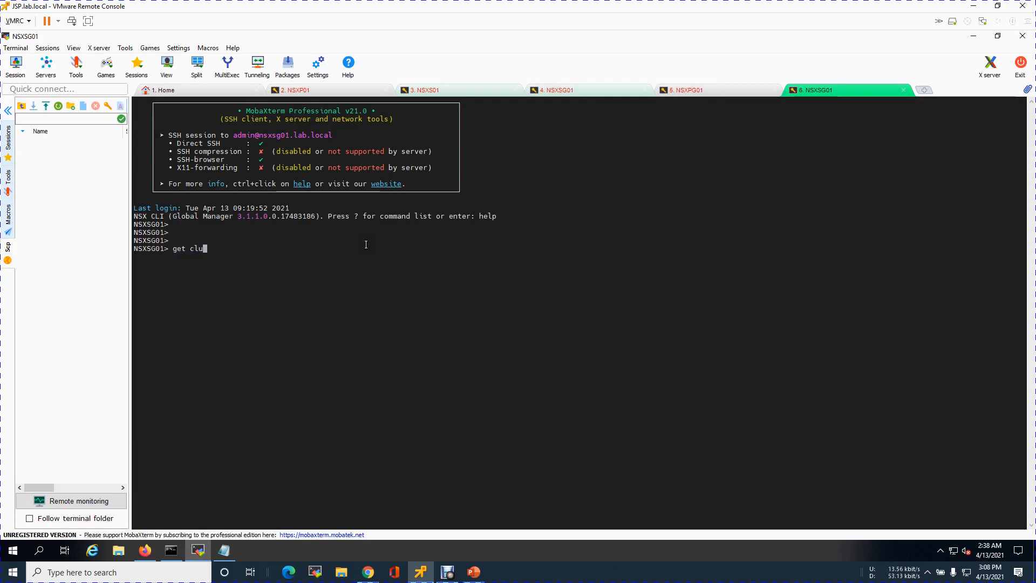
pyautogui.press('BackSpace')
pyautogui.write('certificate cluster thumbprint')
pyautogui.press('Return')
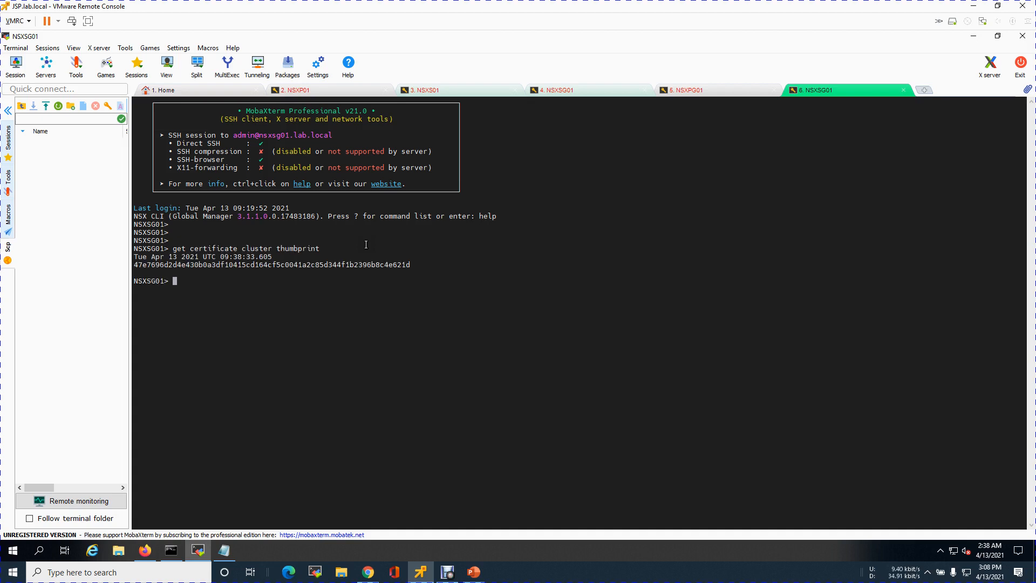
pyautogui.moveTo(135, 265); pyautogui.dragTo(409, 264)
pyautogui.hotkey('ctrl', 'c')
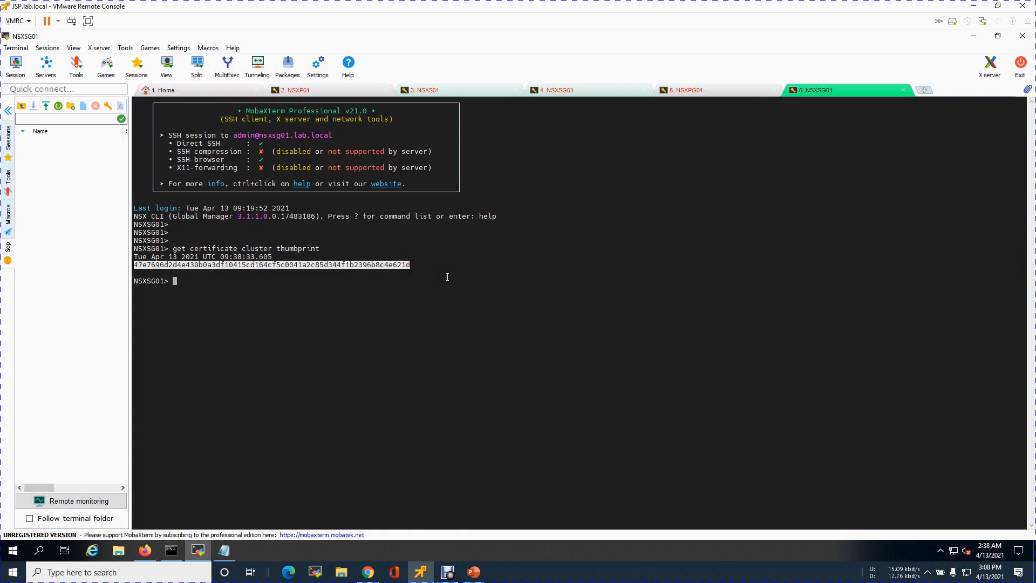
# Switch back to Global-Mgr-Site-A in Firefox, review its System Overview, and show its Location Manager
pyautogui.click(150, 556)
pyautogui.click(285, 46)
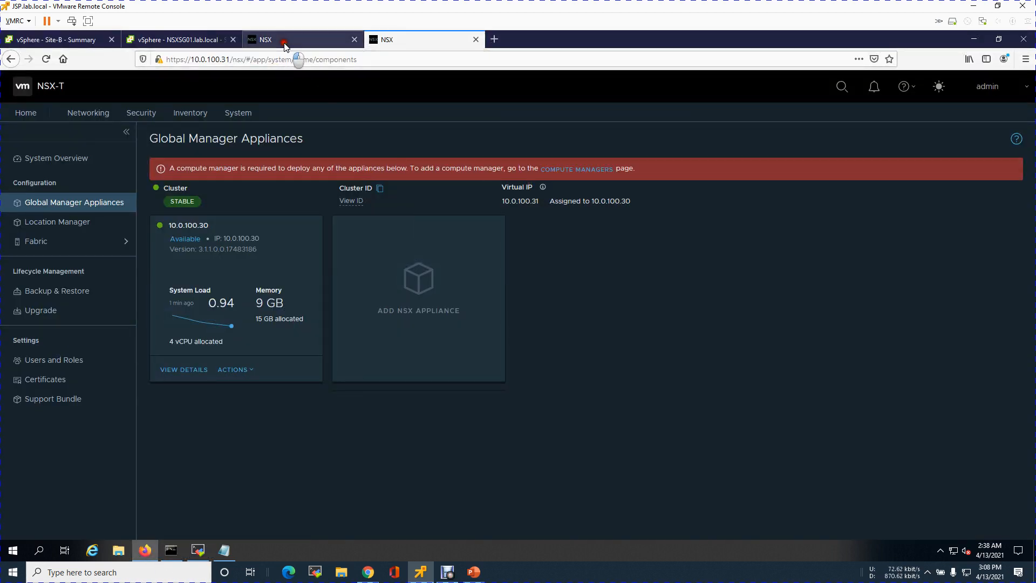
pyautogui.click(238, 113)
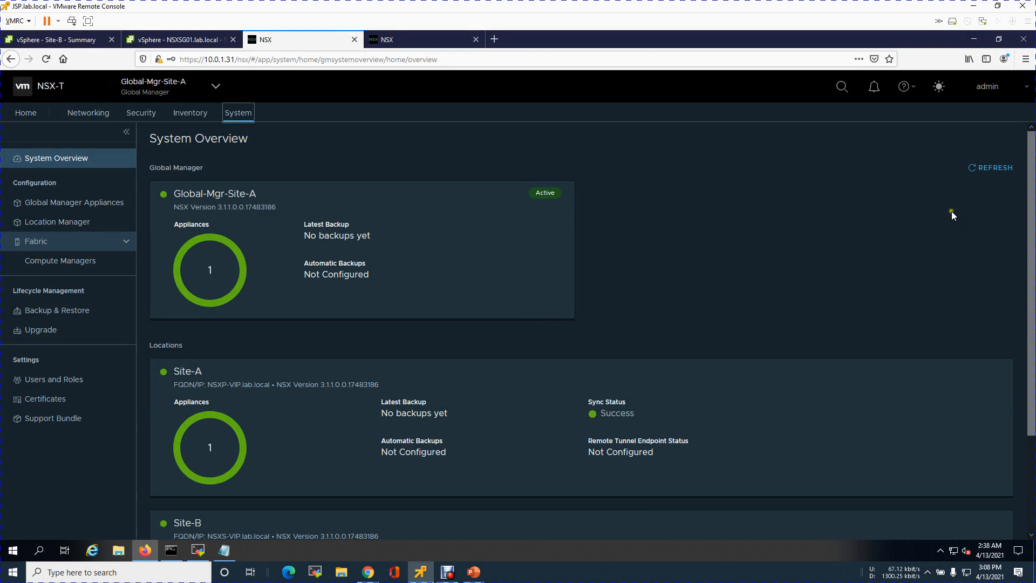
pyautogui.scroll(-2, 1027, 223)
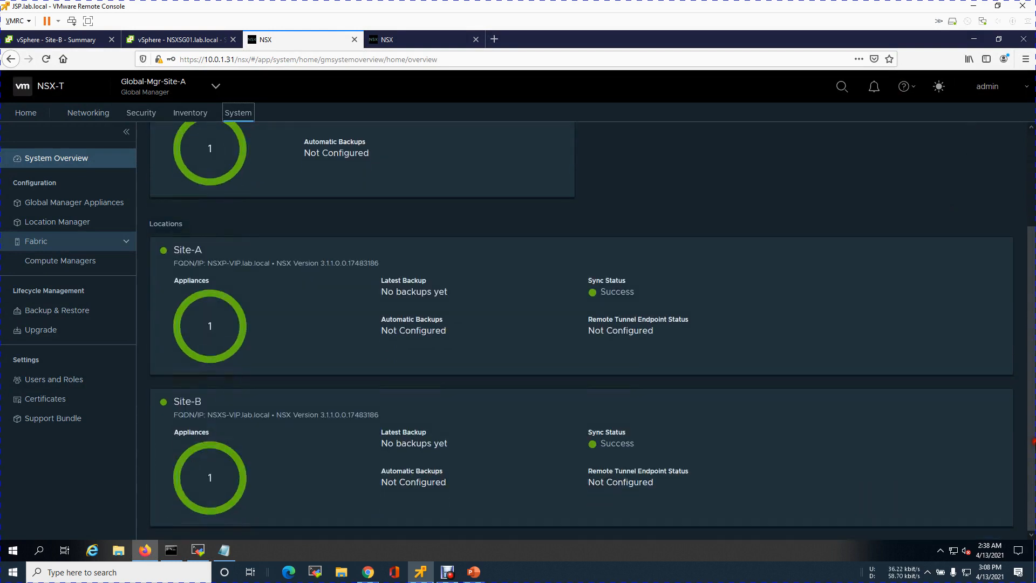
pyautogui.scroll(2, 1027, 216)
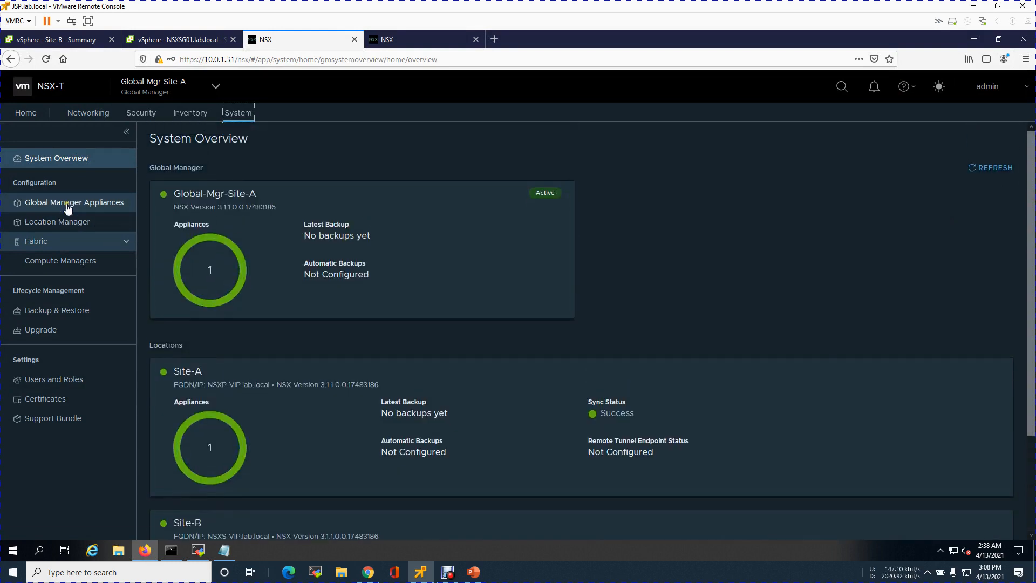
pyautogui.click(63, 221)
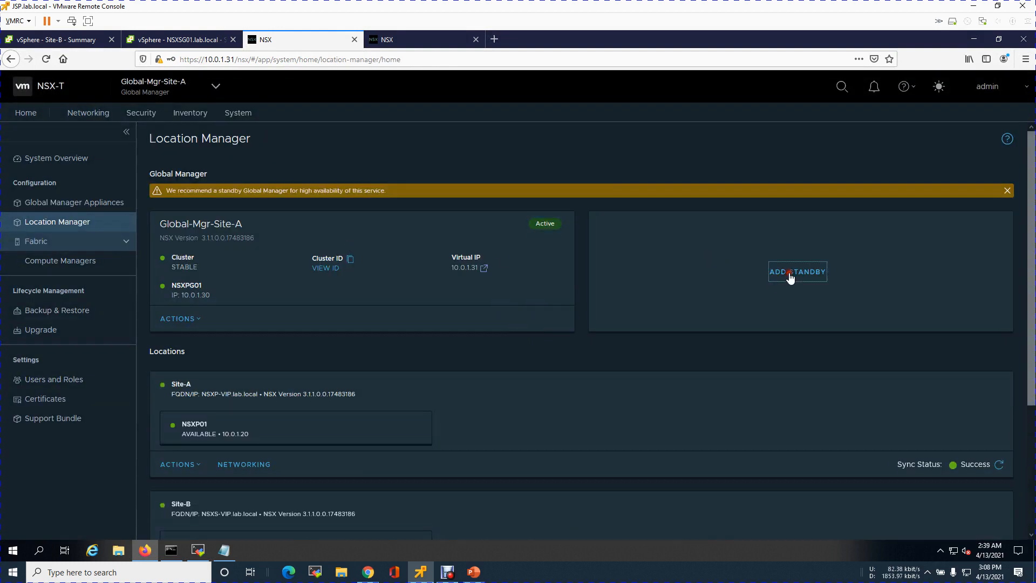
# Start adding a standby Global Manager and paste the copied NSXSG01 thumbprint as its SHA-256 thumbprint
pyautogui.click(784, 271)
pyautogui.click(530, 311)
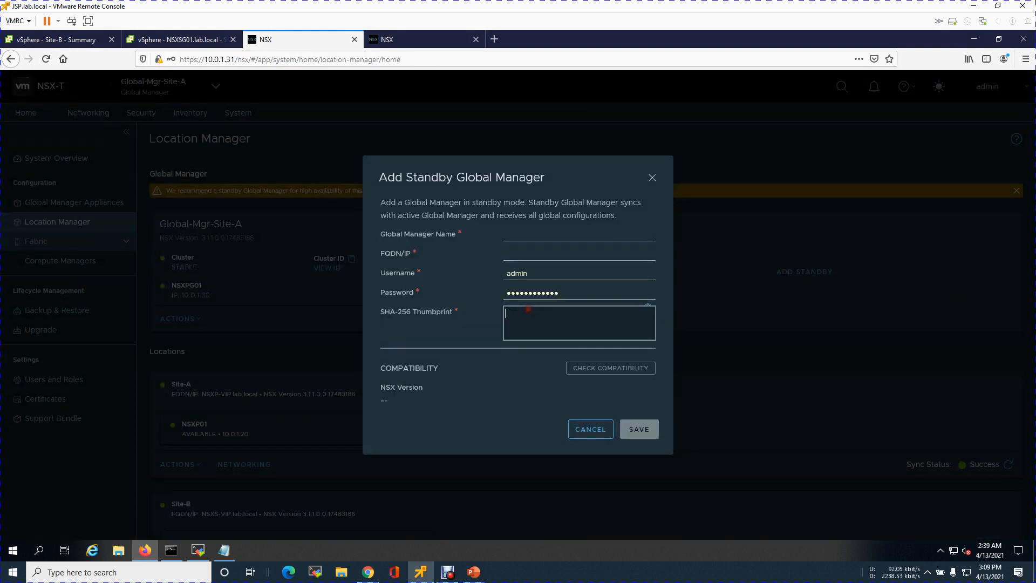
pyautogui.hotkey('ctrl', 'v')
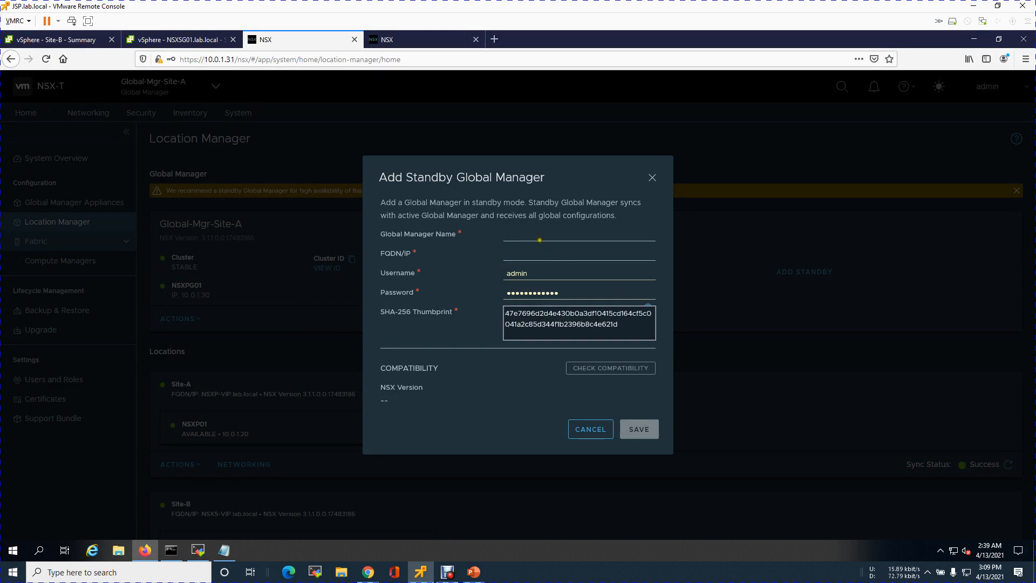
# Name the standby Global Manager Global-Mgr-Site-B
pyautogui.click(539, 238)
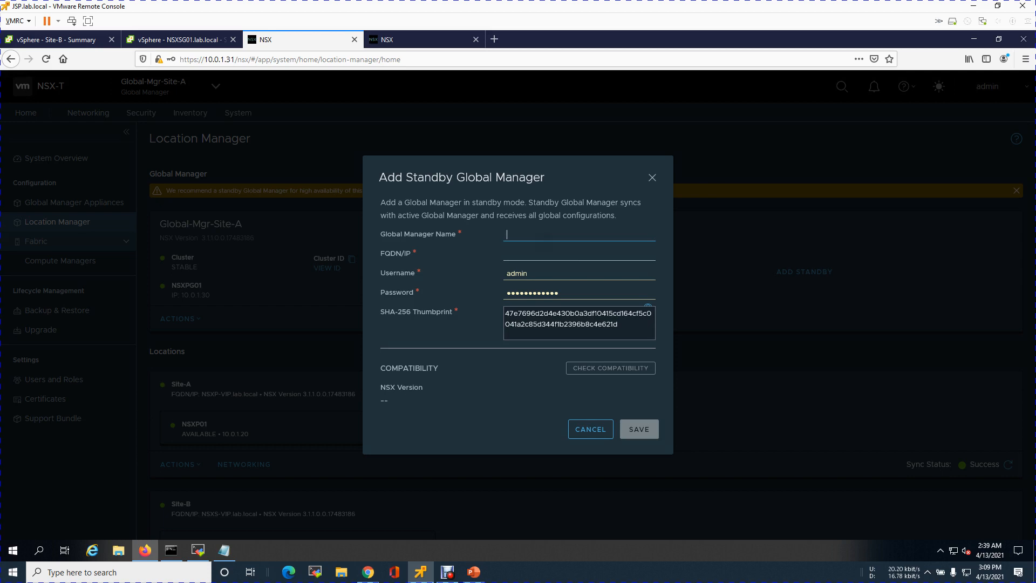
pyautogui.write('Global-Mgr-Site-B')
pyautogui.press('Tab')
# Look up the host name of 10.0.100.31 with nslookup in Command Prompt, and return to the standby manager's FQDN/IP entry
pyautogui.click(171, 550)
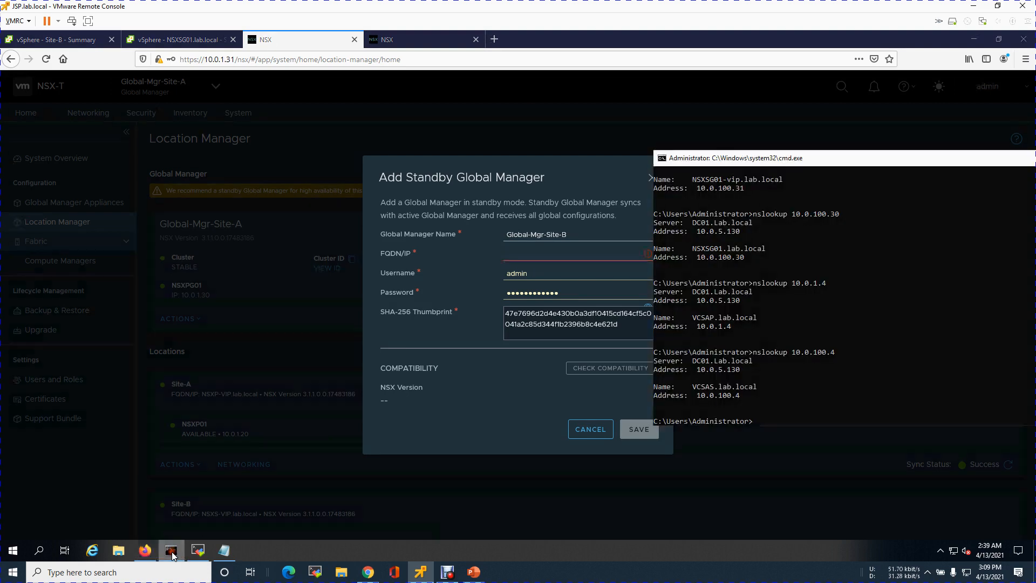
pyautogui.click(867, 386)
pyautogui.press('Up')
pyautogui.write('31')
pyautogui.press('Return')
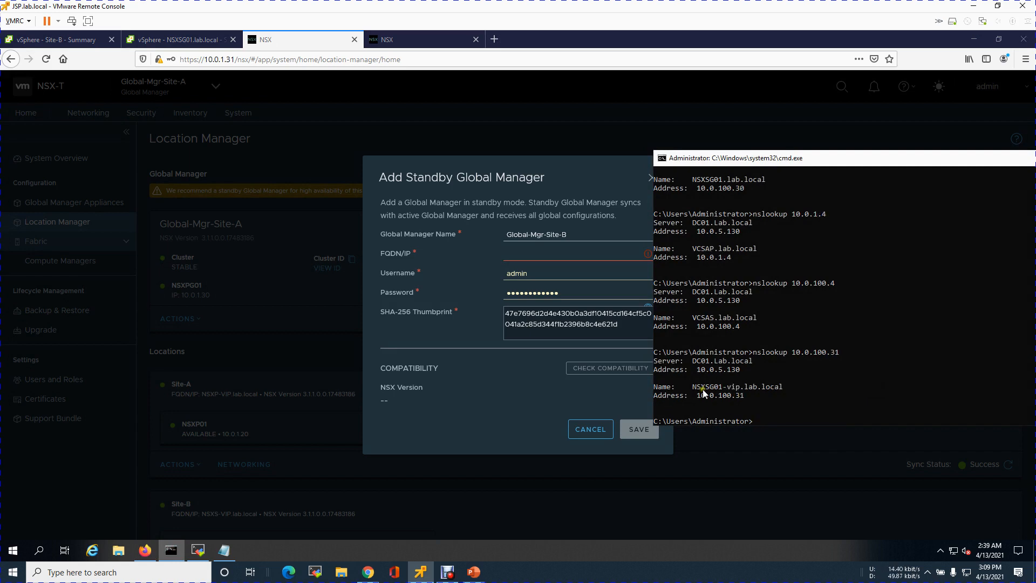
pyautogui.click(510, 257)
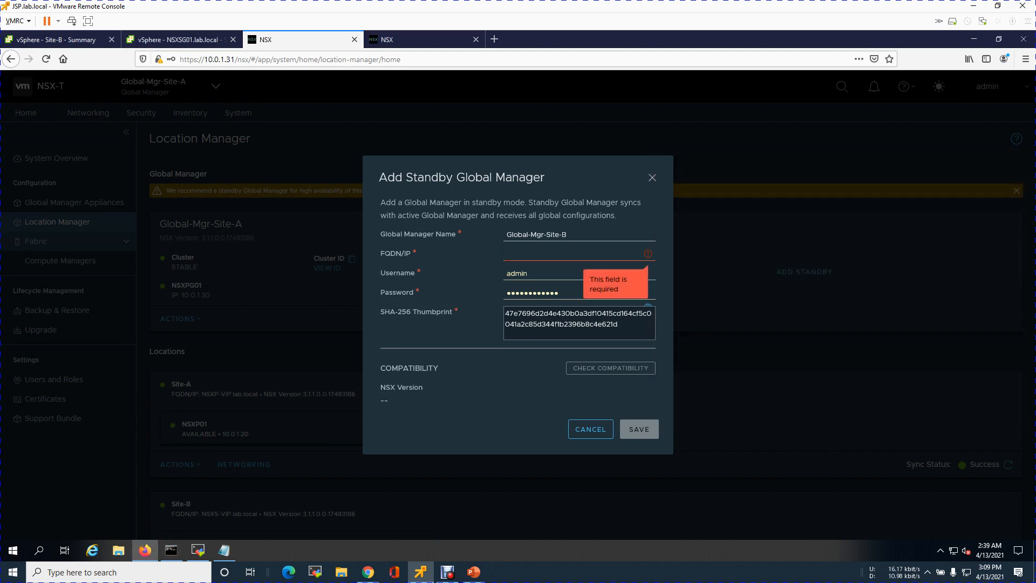
# Set the standby manager's FQDN/IP to NSXSG01-vip.lab.local and check it against the nslookup result in Command Prompt
pyautogui.write('N')
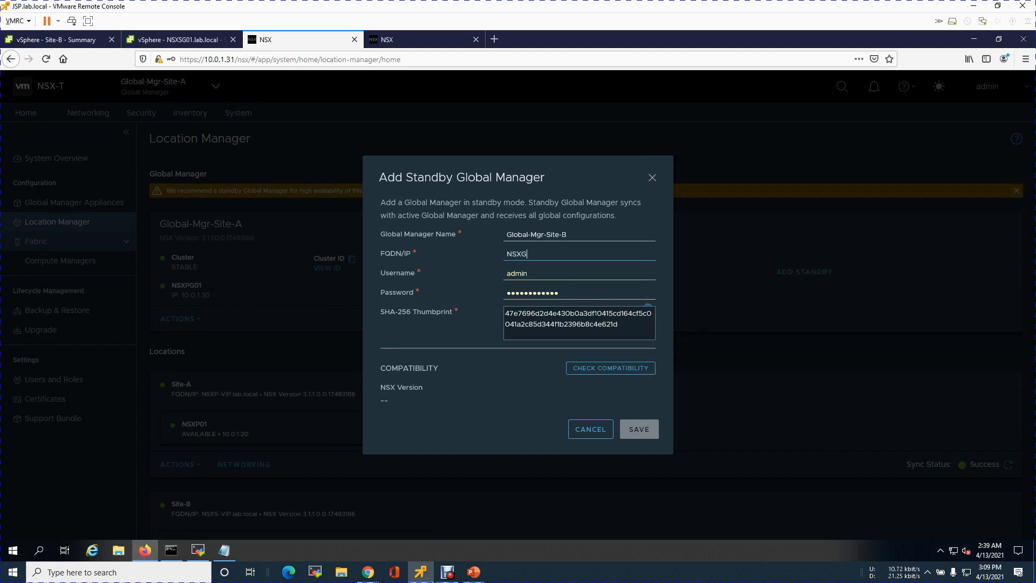
pyautogui.write('SXs')
pyautogui.press('BackSpace')
pyautogui.write('01-vip.lab.local')
pyautogui.click(171, 550)
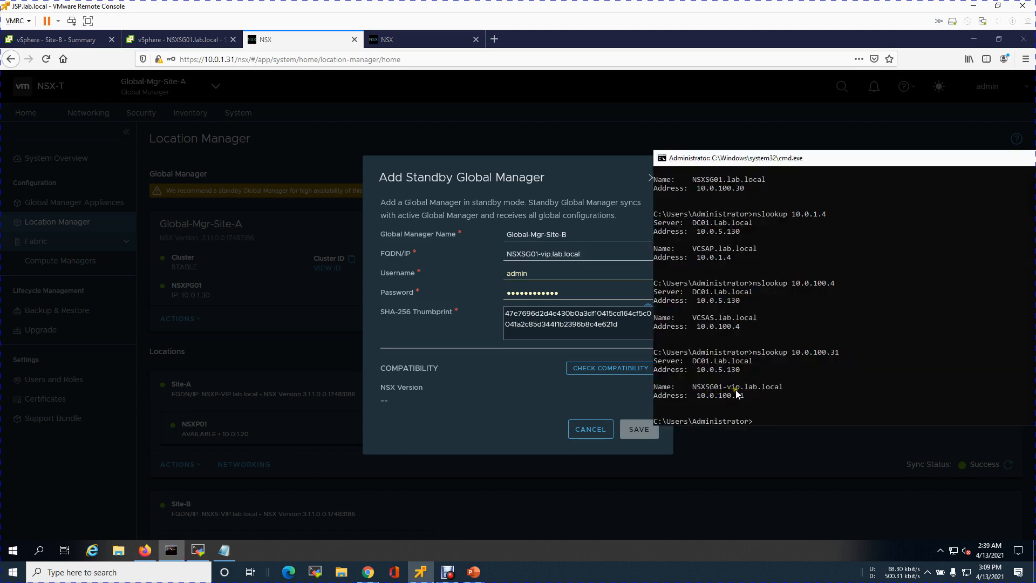
# Return to the standby manager form in Firefox, re-enter the username admin and enter the account password
pyautogui.click(555, 274)
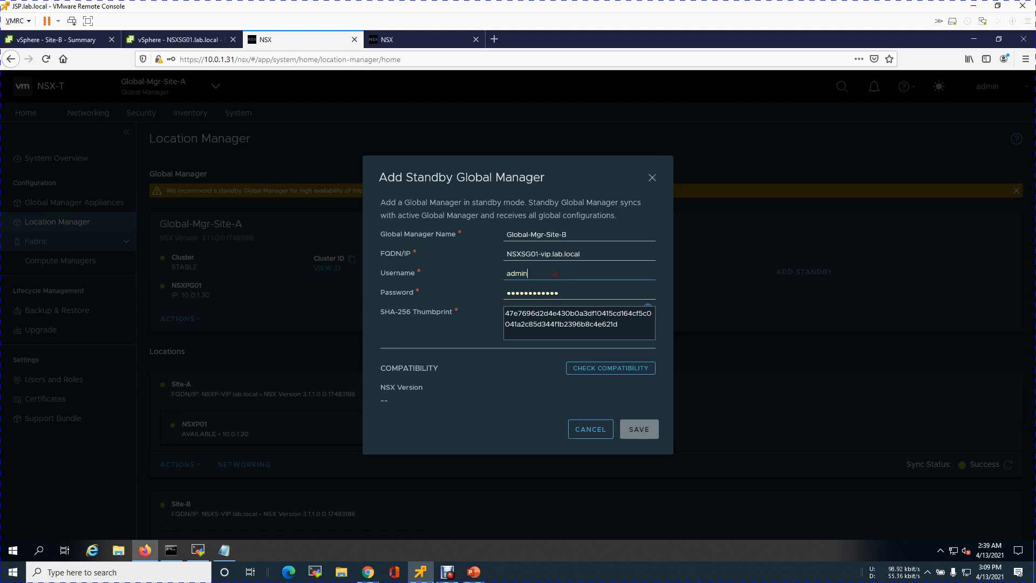
pyautogui.moveTo(566, 291); pyautogui.dragTo(475, 290)
pyautogui.moveTo(543, 277); pyautogui.dragTo(485, 273)
pyautogui.write('admin')
pyautogui.press('Tab')
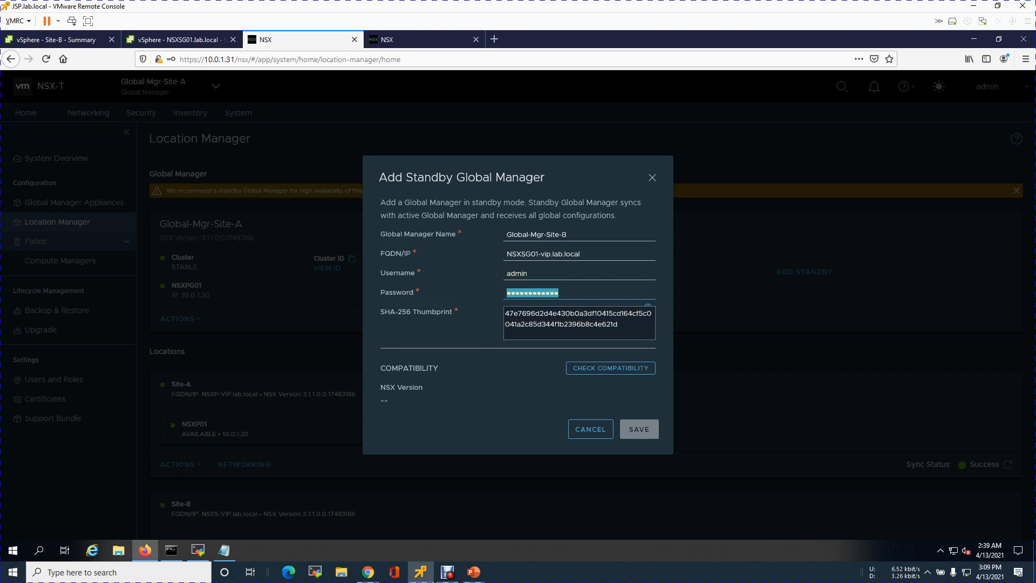
pyautogui.press('BackSpace')
pyautogui.write('••••••••••')
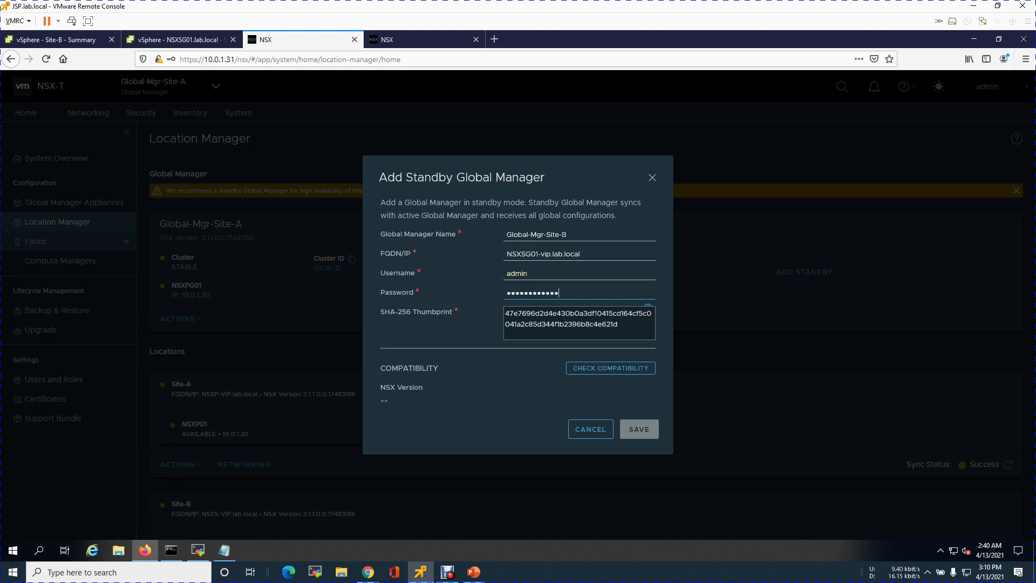
# Check the compatibility of Global-Mgr-Site-B, highlight its NSX version, and save it as the standby Global Manager
pyautogui.click(642, 368)
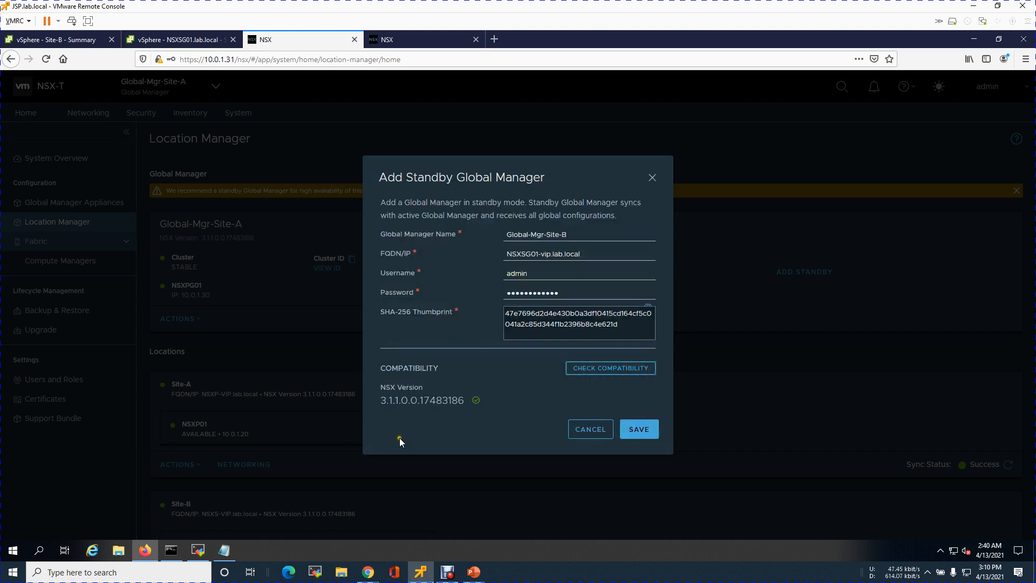
pyautogui.moveTo(381, 400); pyautogui.dragTo(474, 408)
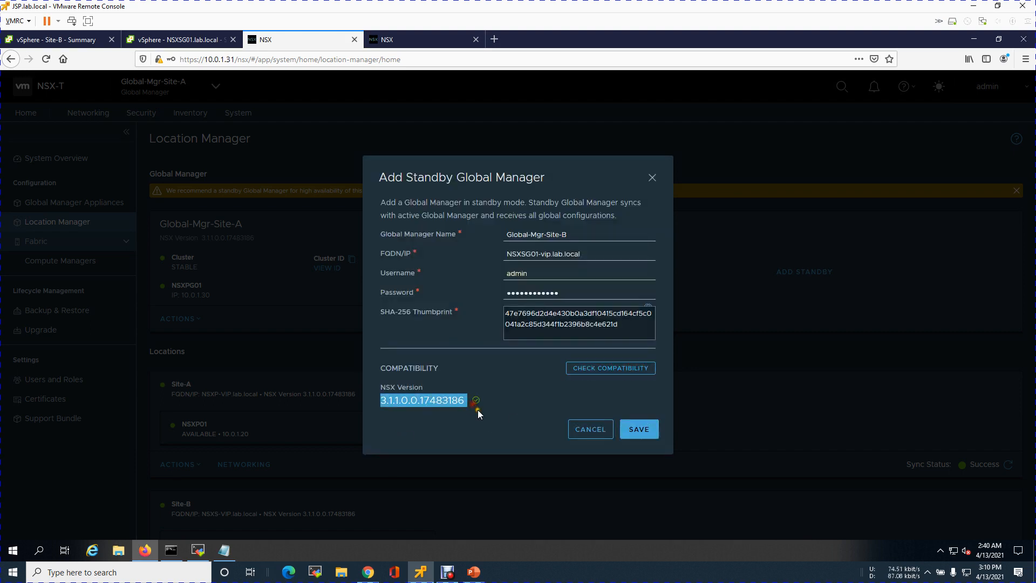
pyautogui.click(649, 437)
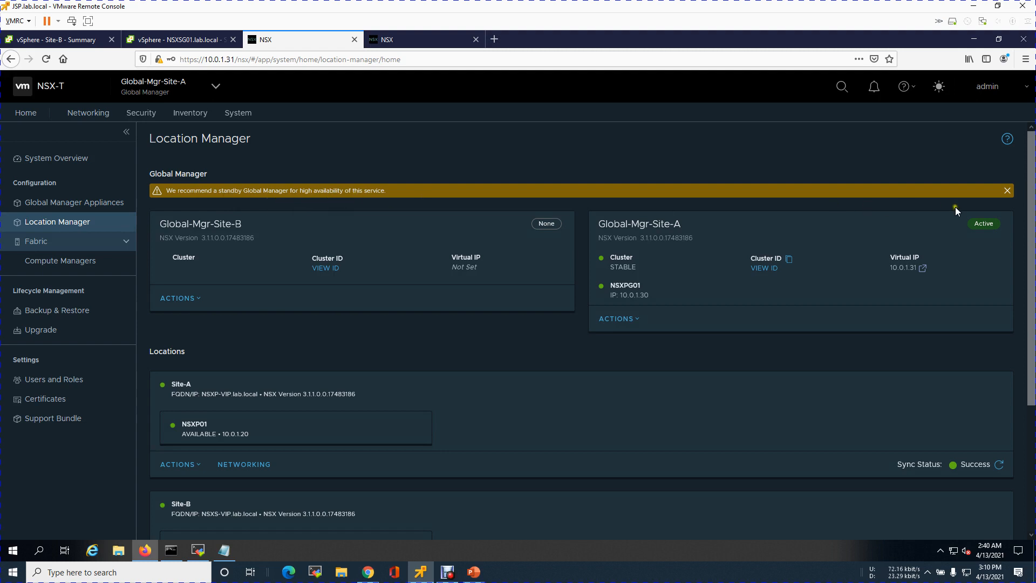
# Dismiss the standby recommendation and review Site-A's Compute Managers before returning to Location Manager
pyautogui.click(1007, 190)
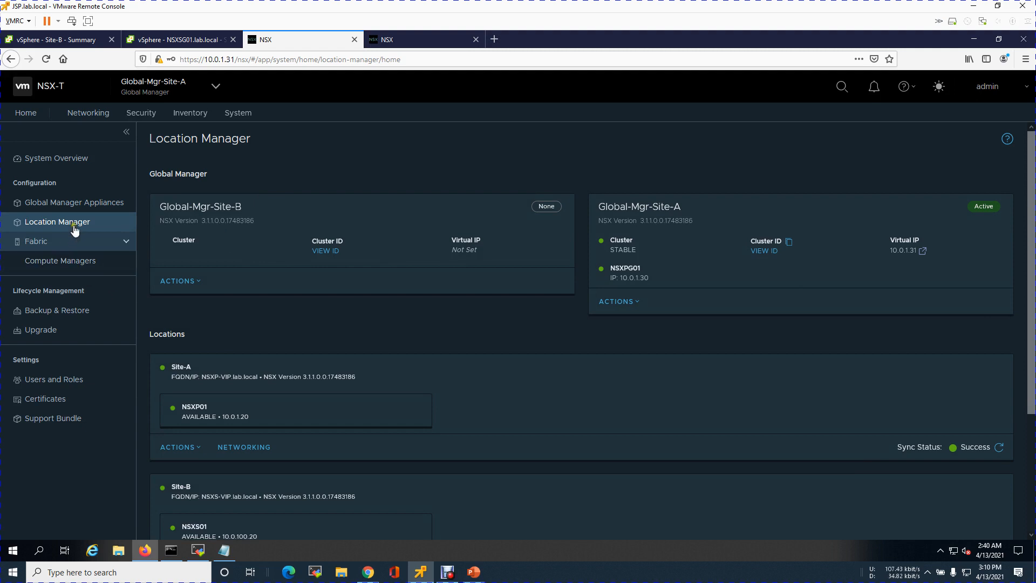
pyautogui.click(90, 261)
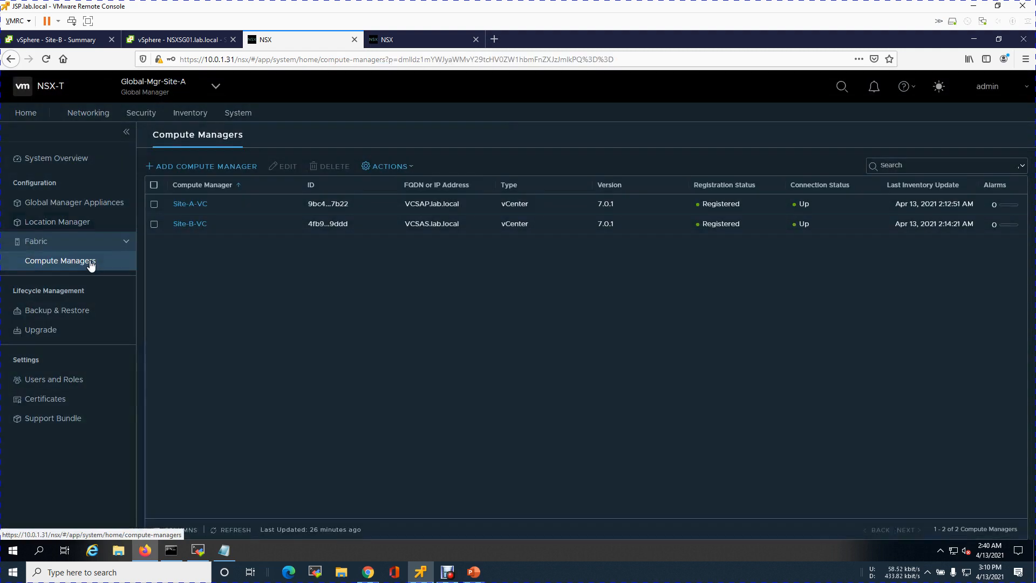
pyautogui.click(65, 224)
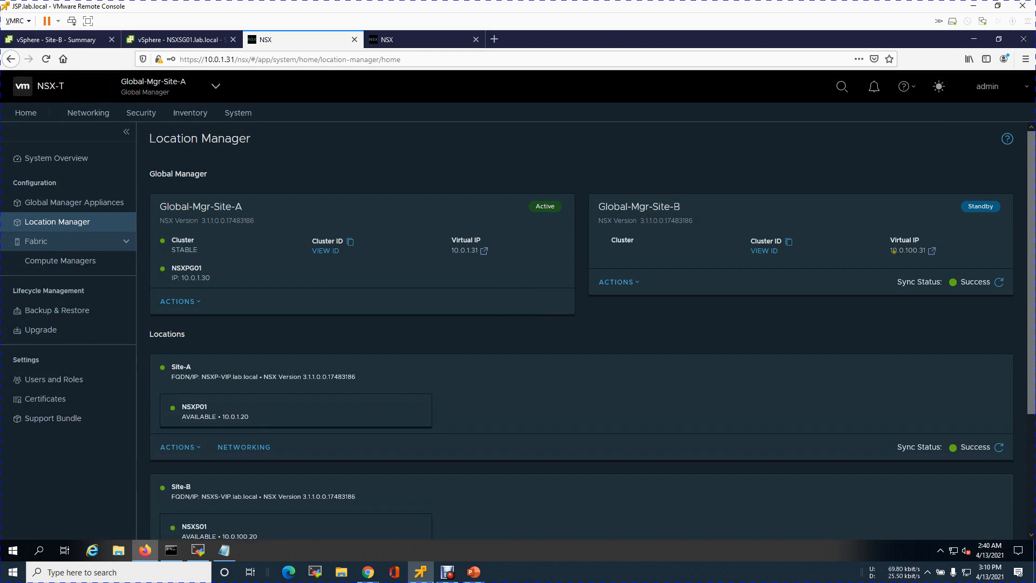
# Switch to the Site-B Global Manager at 10.0.100.31 and start a new compute manager named Site-B-VC
pyautogui.click(423, 40)
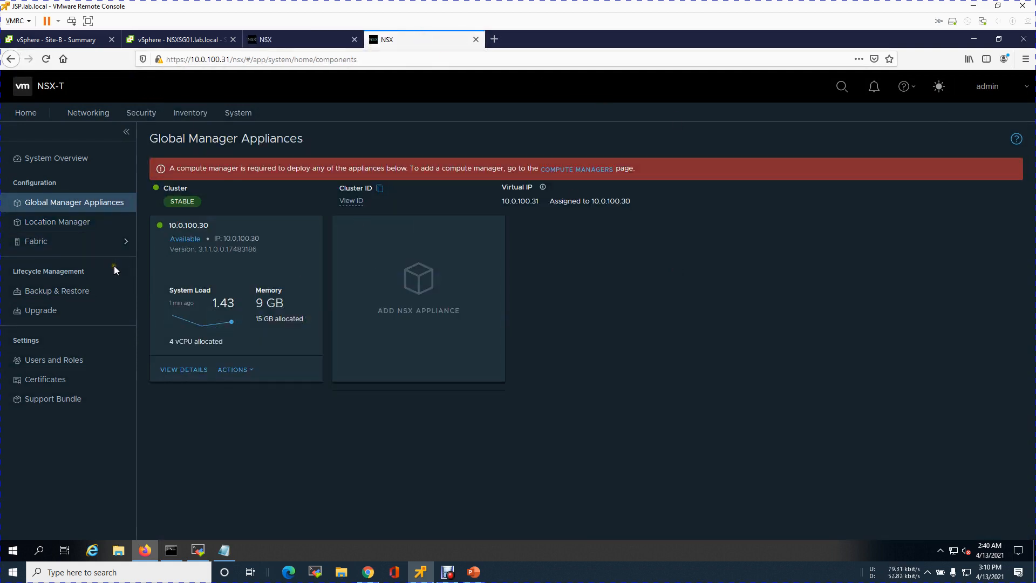
pyautogui.click(87, 244)
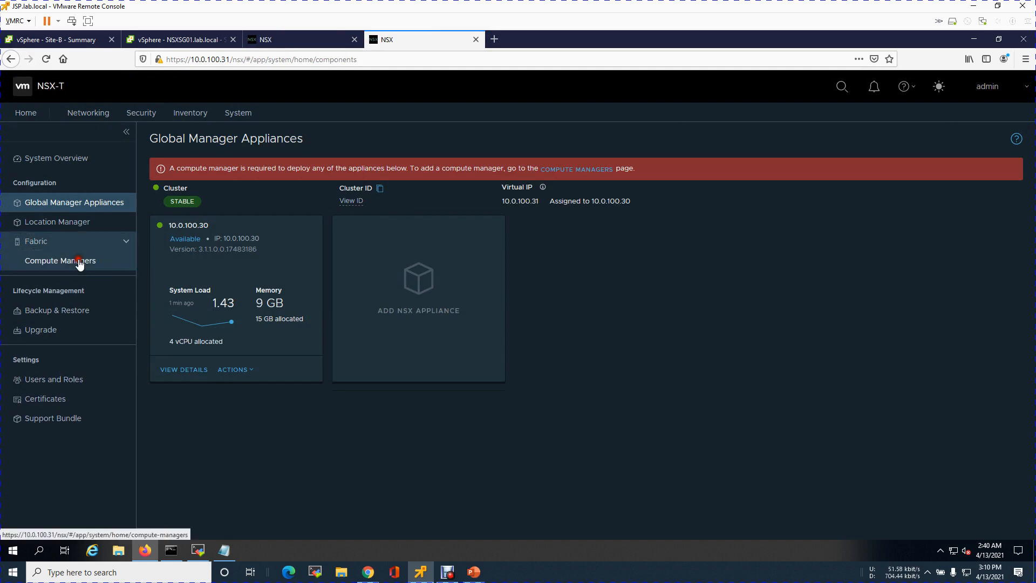
pyautogui.click(81, 260)
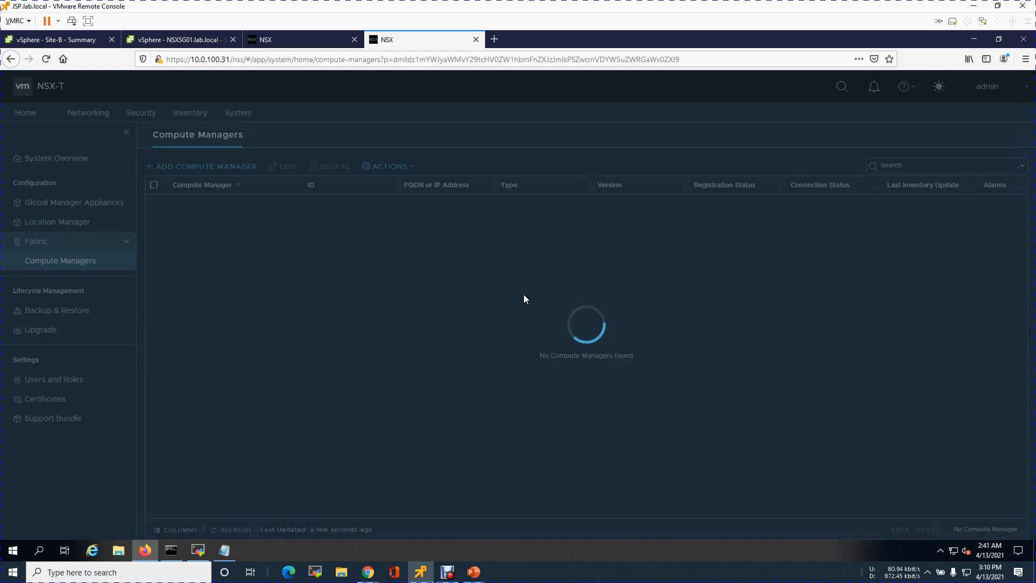
pyautogui.click(248, 167)
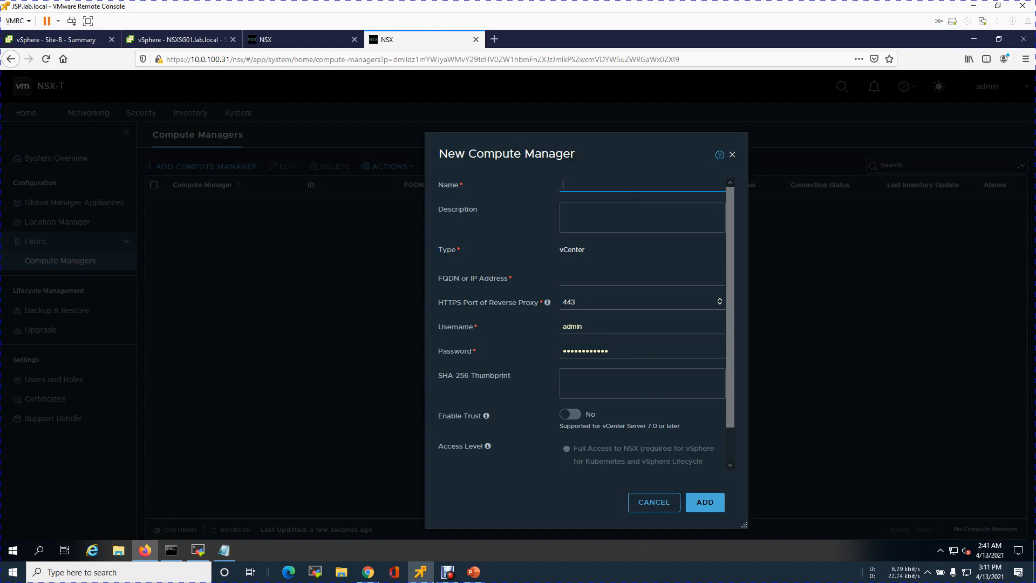
pyautogui.write('site')
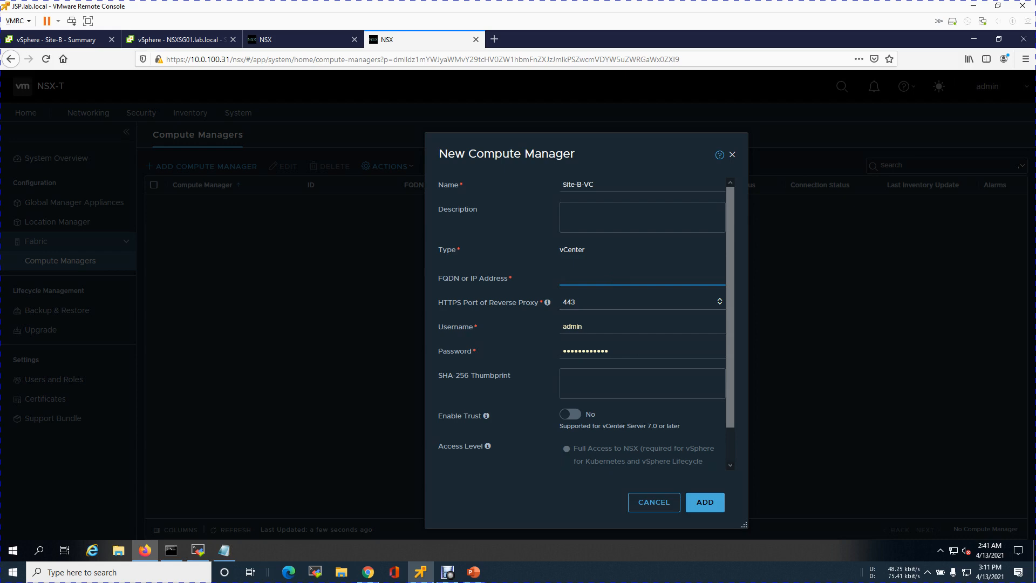
# Set the new compute manager's FQDN or IP address to VCSAS.lab.local
pyautogui.write('VCSAS.lab.local')
pyautogui.press('Tab')
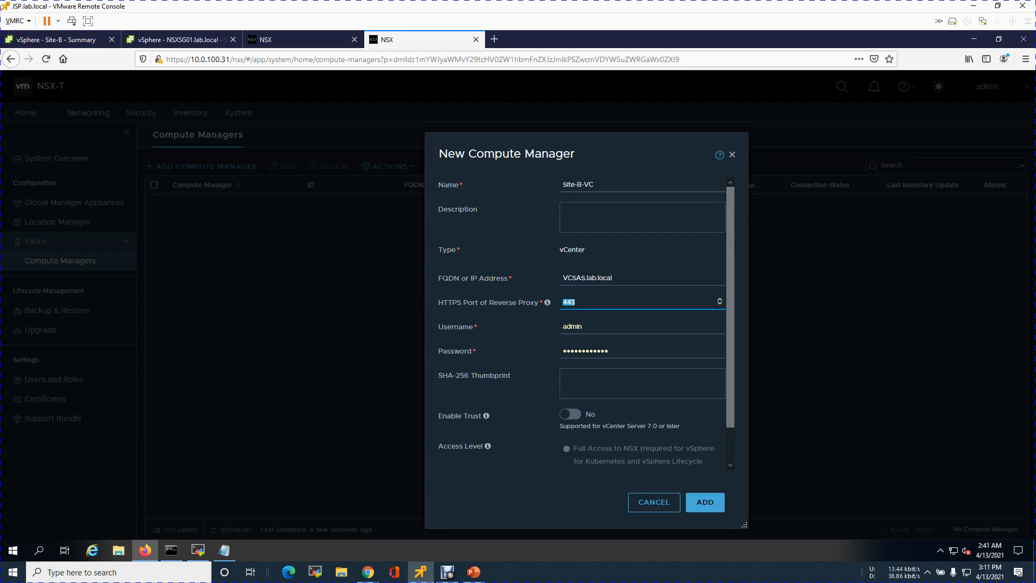
# Keep HTTPS port 443 and enter the vSphere service account's username and password for Site-B-VC
pyautogui.press('Tab')
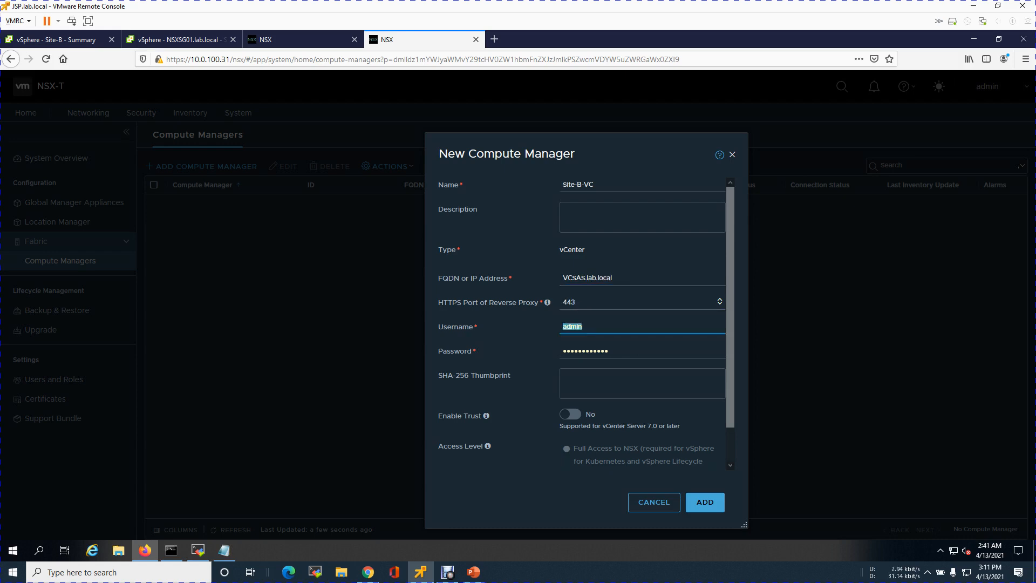
pyautogui.write('ser')
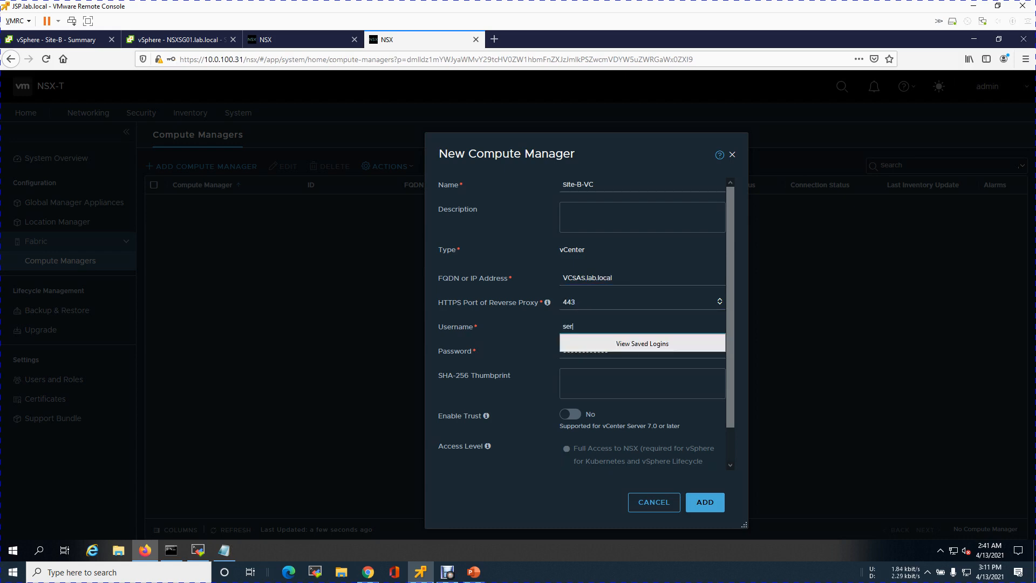
pyautogui.write('viceac@vsphere.local')
pyautogui.press('Tab')
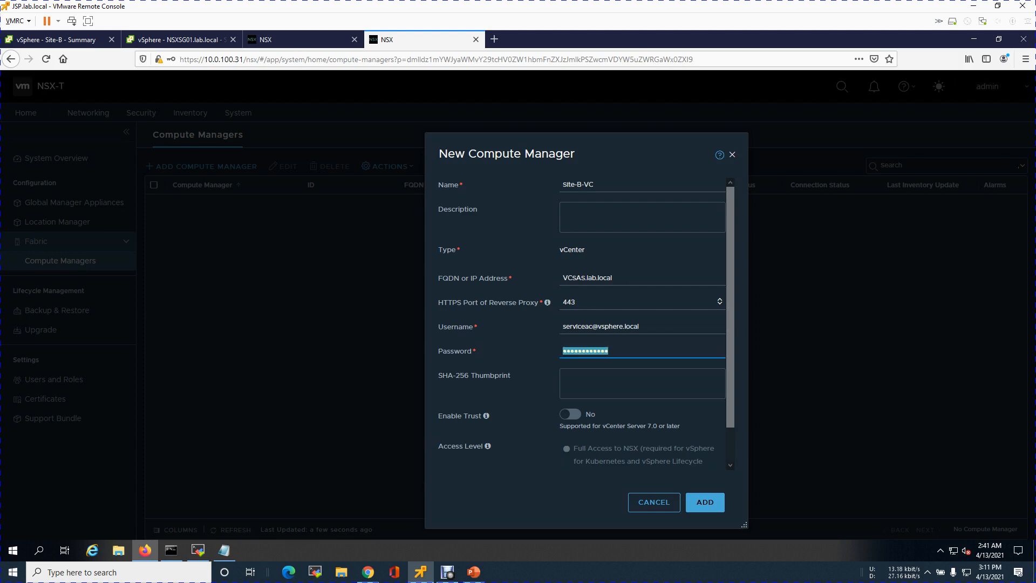
pyautogui.write('••••••••')
# Enable trust for Site-B-VC, try to add the compute manager, and dismiss the error
pyautogui.click(570, 414)
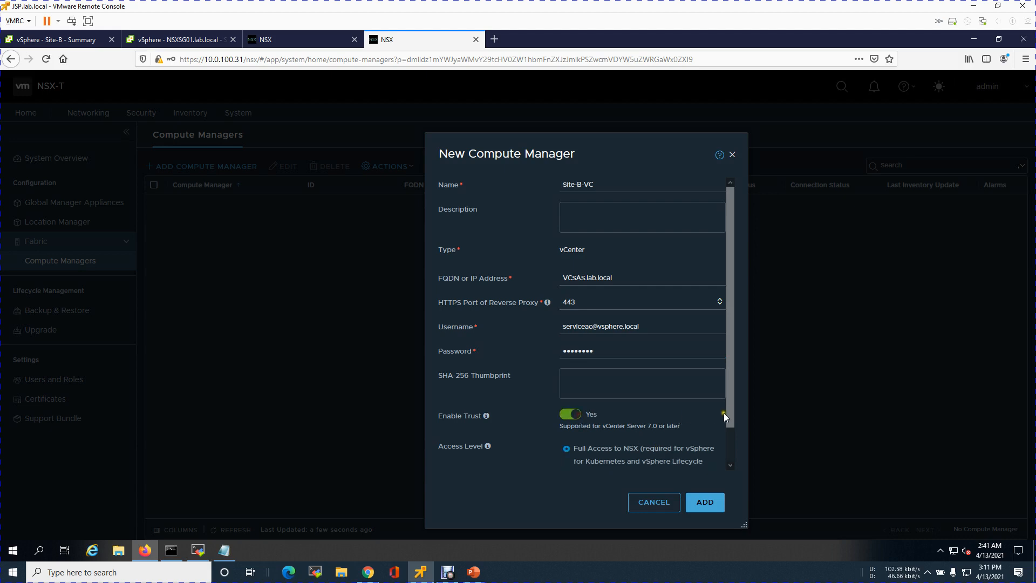
pyautogui.moveTo(730, 415); pyautogui.dragTo(728, 494)
pyautogui.click(715, 502)
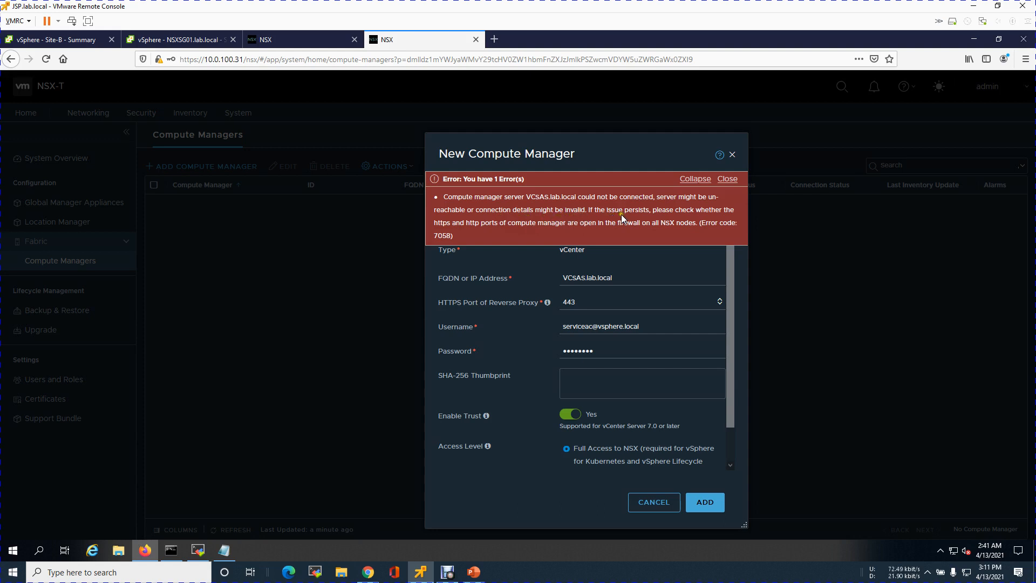
pyautogui.click(727, 178)
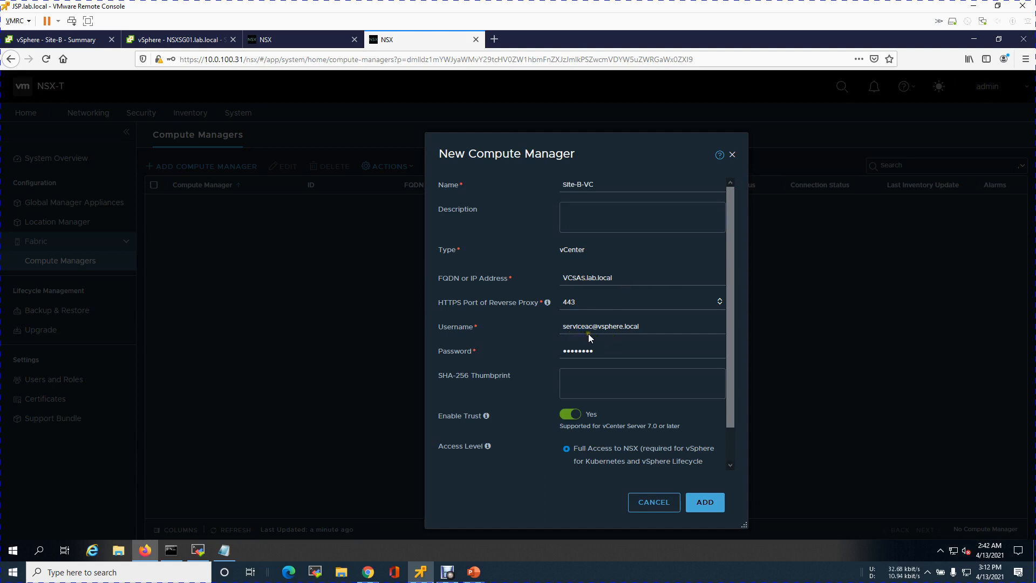
# Check the earlier nslookup results in Command Prompt, then re-enter the compute manager's password and try adding it again
pyautogui.click(172, 550)
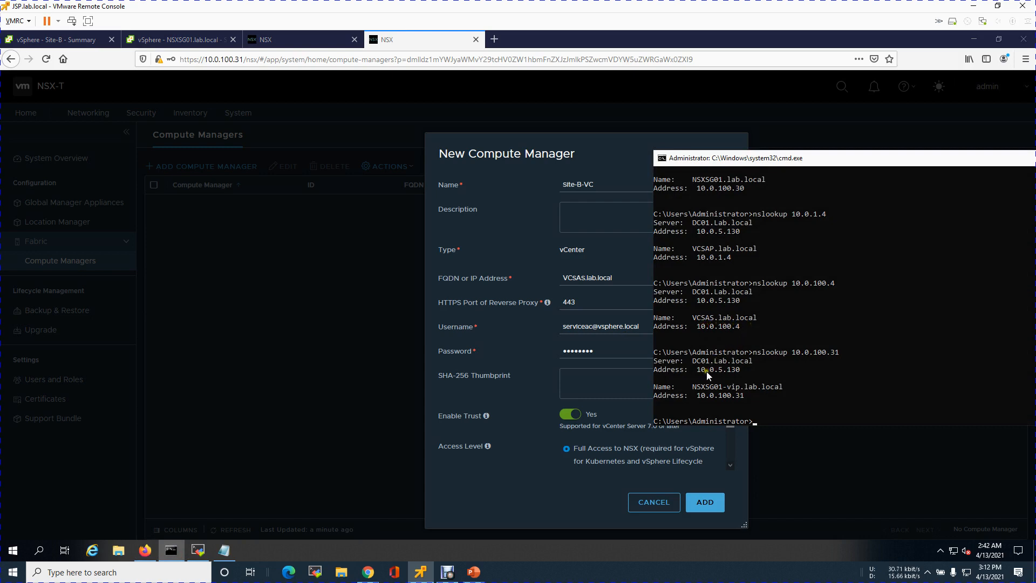
pyautogui.click(608, 350)
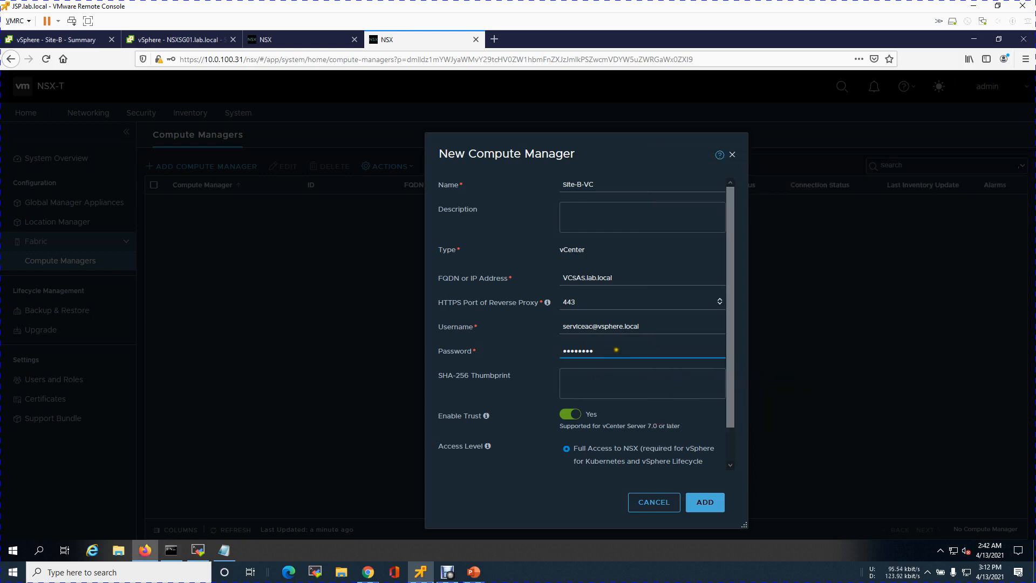
pyautogui.hotkey('ctrl', 'a')
pyautogui.press('BackSpace')
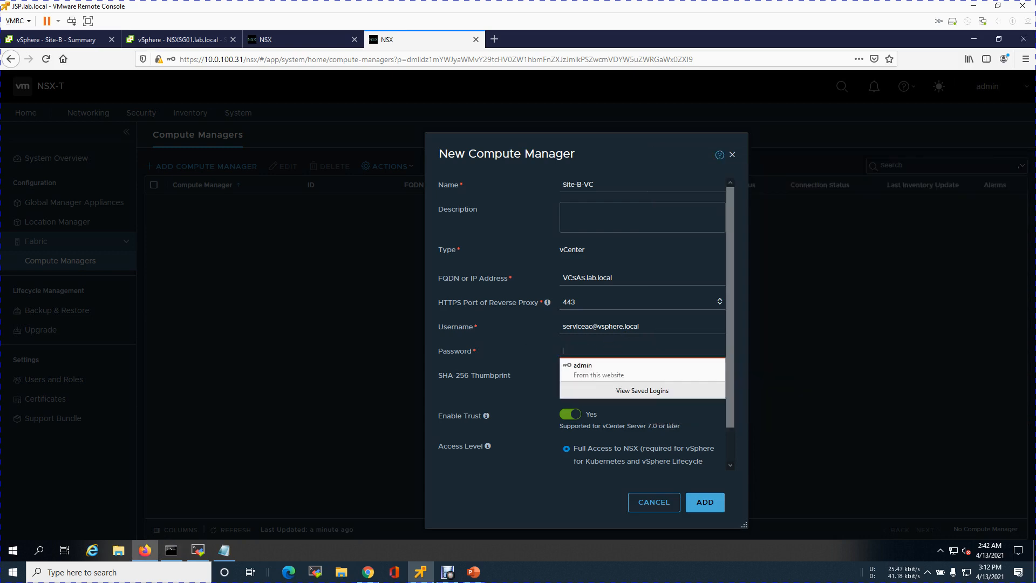
pyautogui.write('********')
pyautogui.click(705, 501)
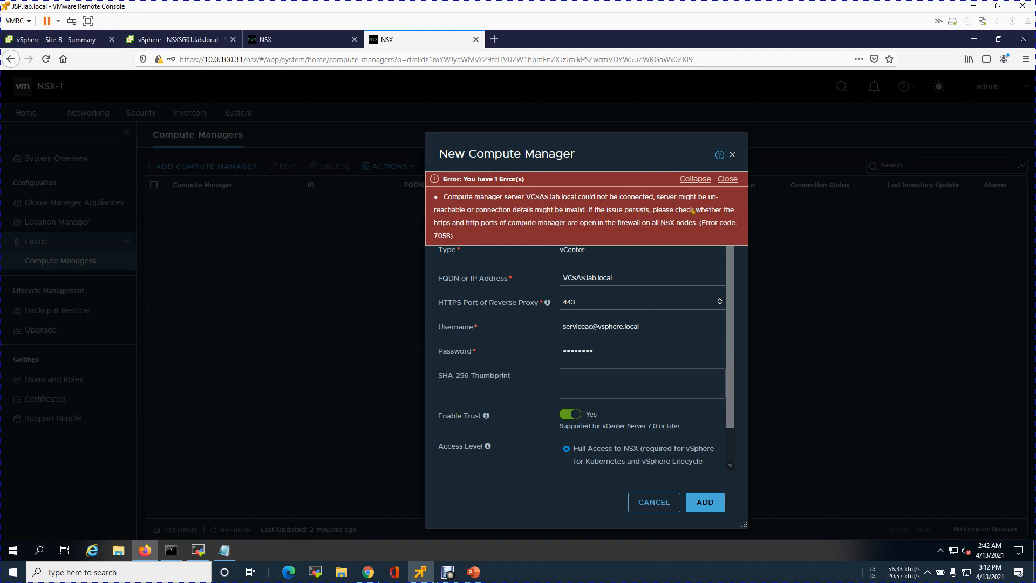
pyautogui.click(729, 178)
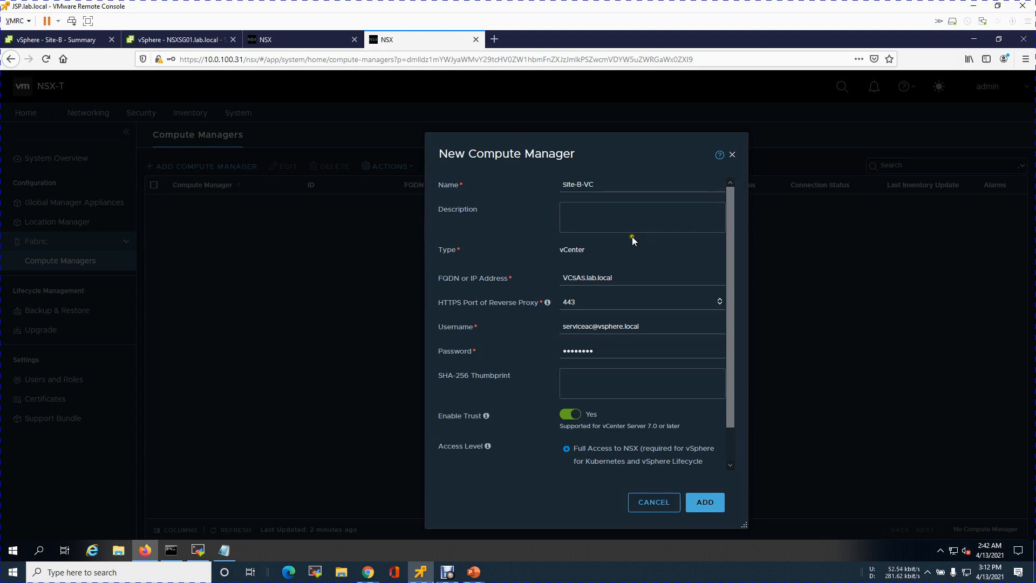
# Change the compute manager's username to the vsphere.local administrator account and try adding it again
pyautogui.click(621, 277)
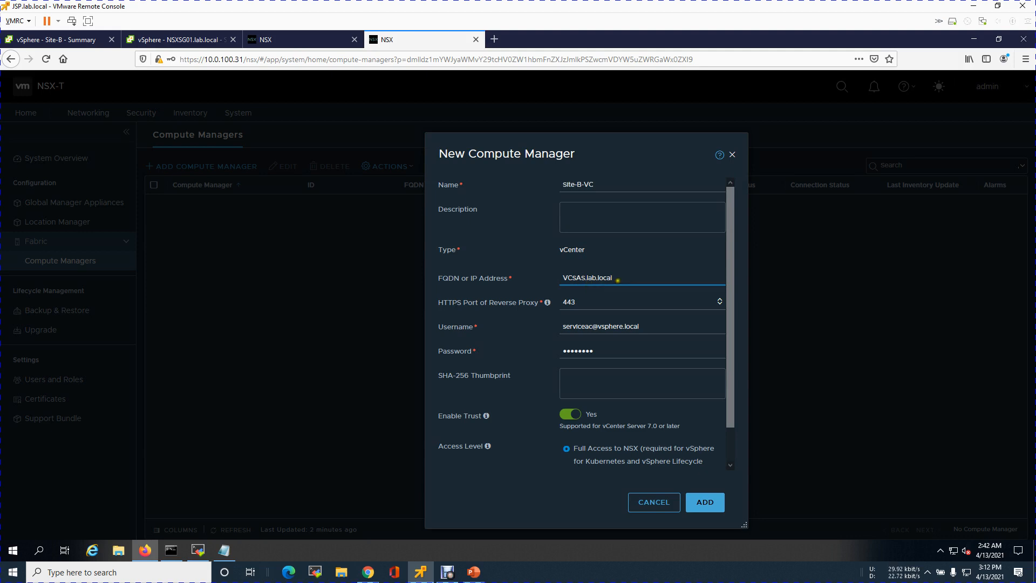
pyautogui.moveTo(638, 326); pyautogui.dragTo(522, 323)
pyautogui.write('ad')
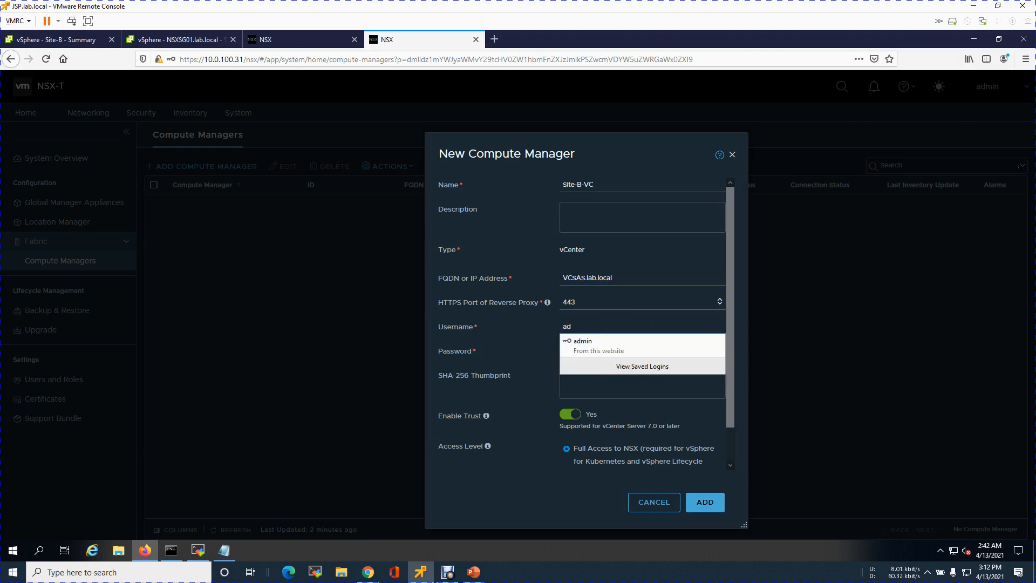
pyautogui.write('ministrator@')
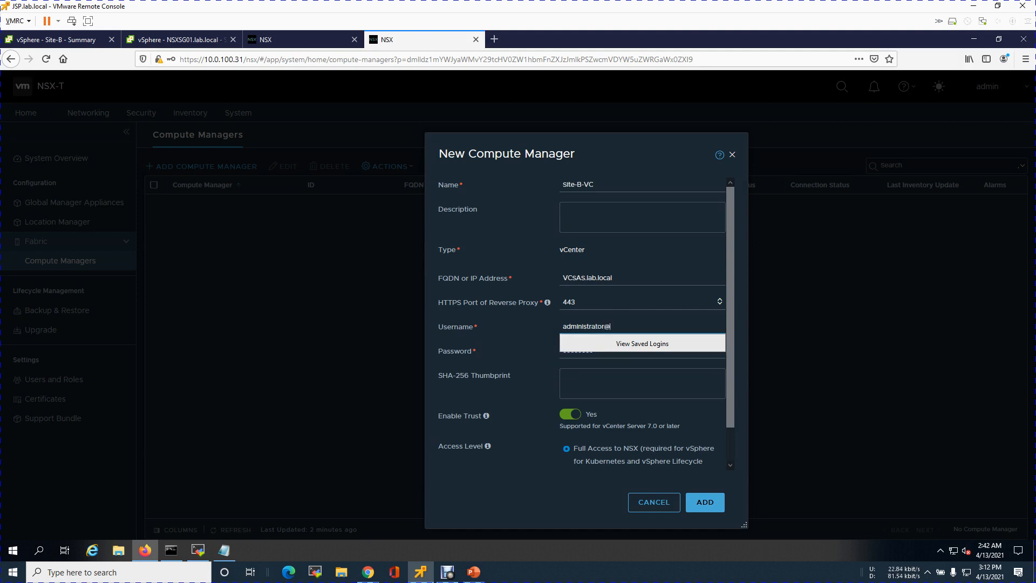
pyautogui.write('vsphere.local')
pyautogui.click(702, 505)
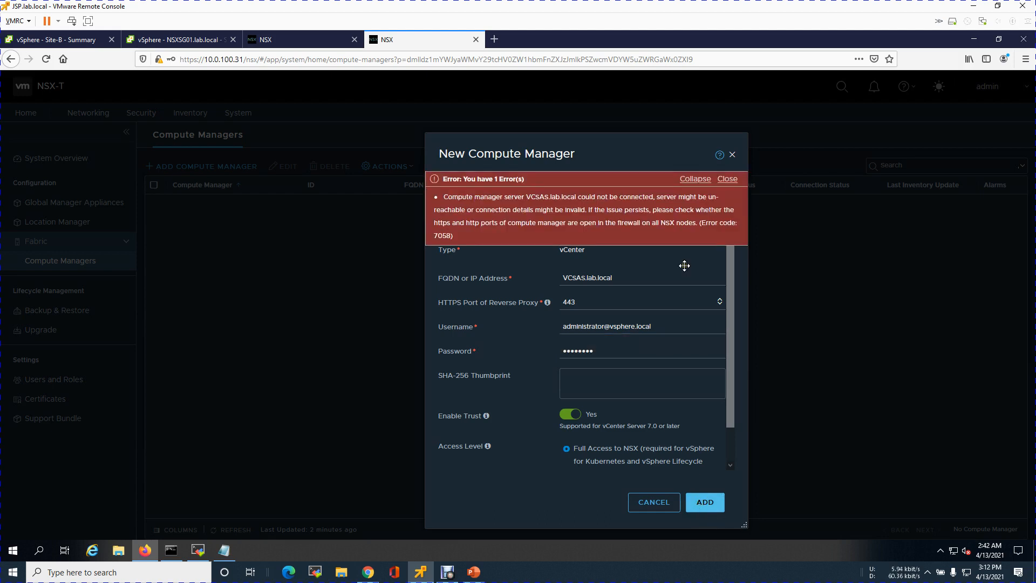
pyautogui.click(735, 181)
# Set the compute manager's FQDN or IP address to 10.0.100.4 and try adding it again
pyautogui.click(502, 278)
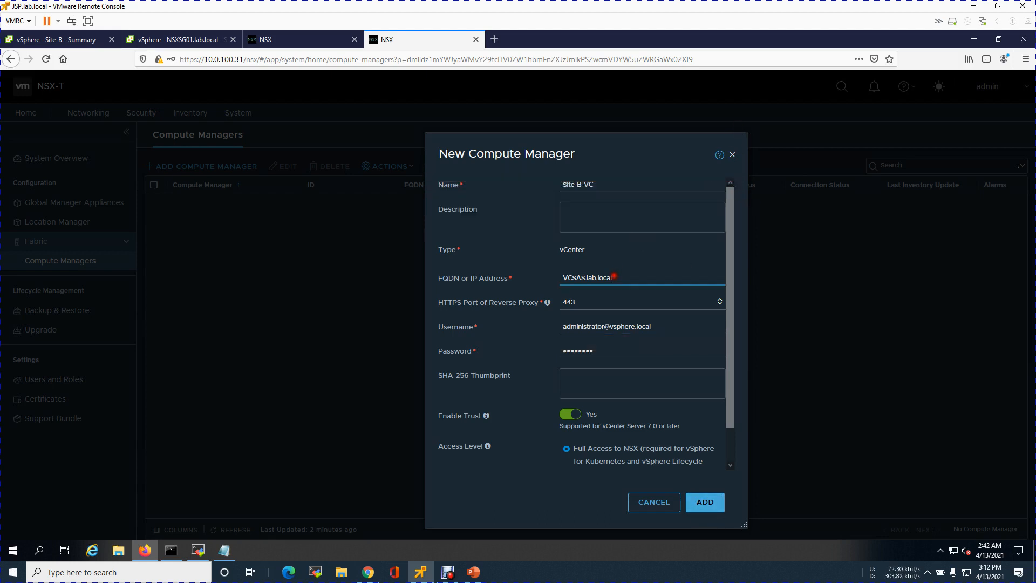
pyautogui.write('10.0.100.4')
pyautogui.click(710, 509)
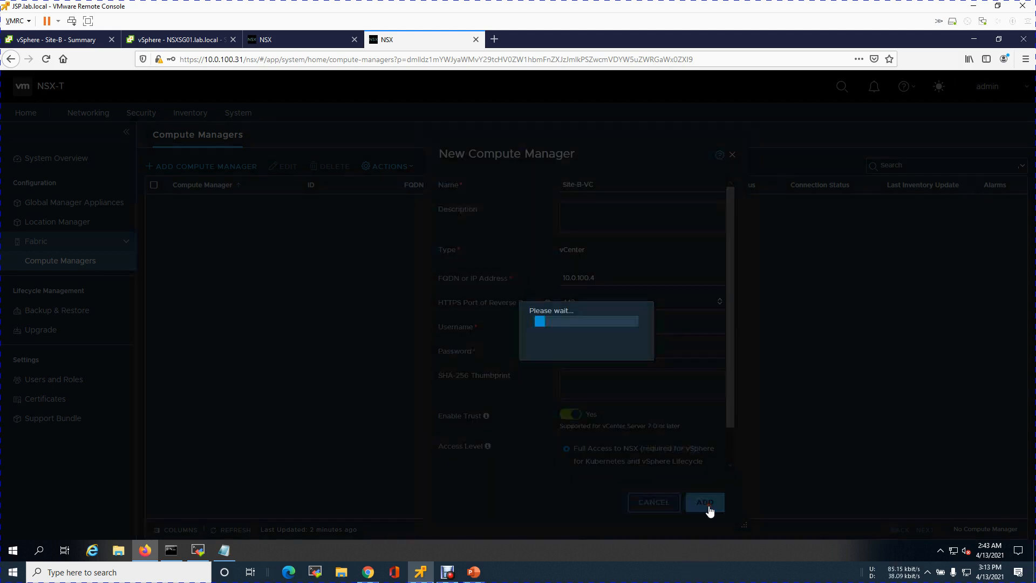
pyautogui.click(653, 389)
# Select the compute manager's address and look up the host name of 10.0.100.4 with nslookup in Command Prompt
pyautogui.click(607, 279)
pyautogui.moveTo(607, 279); pyautogui.dragTo(557, 289)
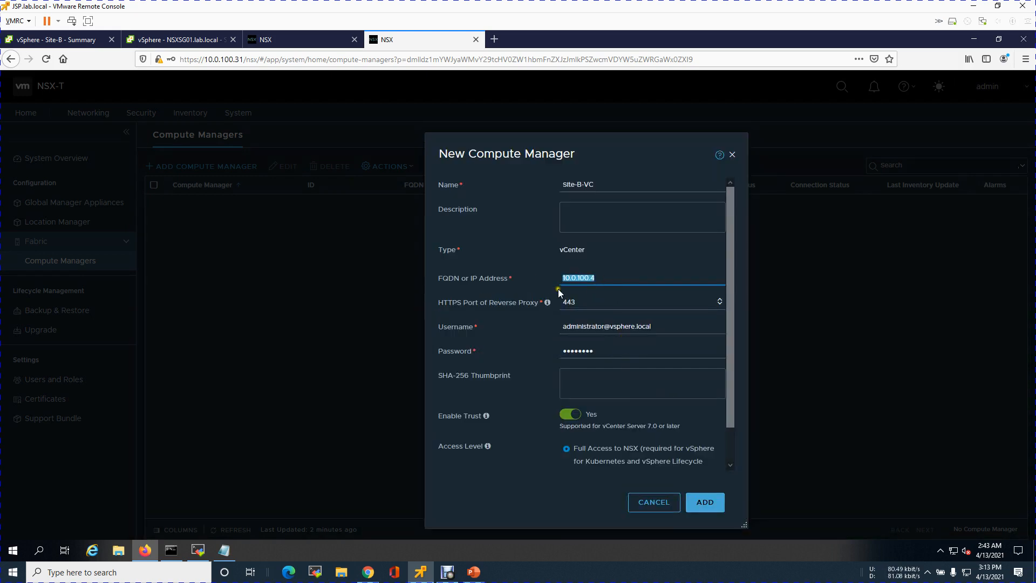
pyautogui.click(172, 551)
pyautogui.press('Up')
pyautogui.press('Up')
pyautogui.press('Return')
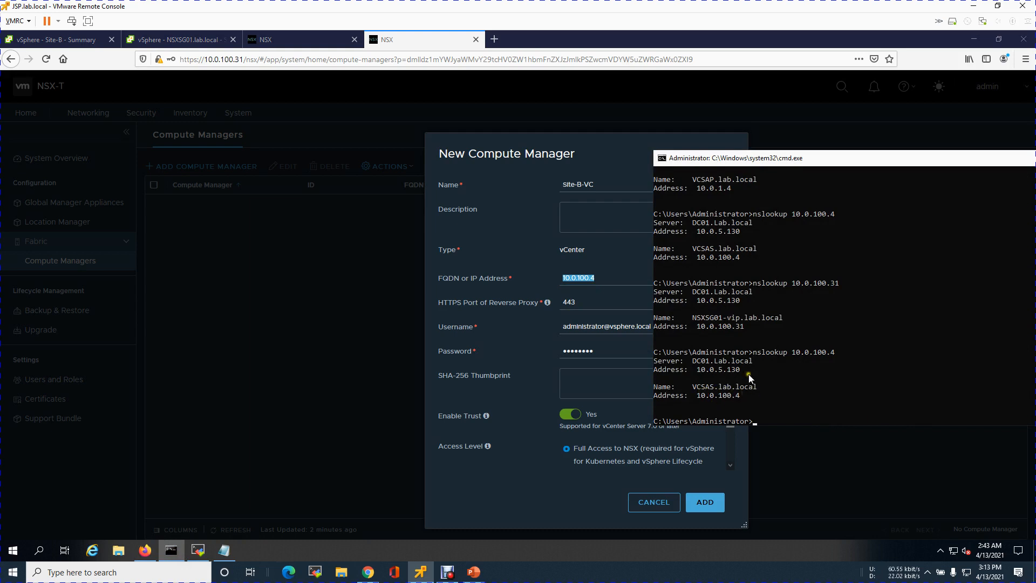
# Change the Site-B-VC compute manager's username to the serviceac account of vsphere.local, then add it and accept the server-provided thumbprint
pyautogui.click(605, 326)
pyautogui.press('BackSpace')
pyautogui.press('BackSpace')
pyautogui.press('BackSpace')
pyautogui.press('BackSpace')
pyautogui.press('BackSpace')
pyautogui.press('BackSpace')
pyautogui.press('BackSpace')
pyautogui.press('BackSpace')
pyautogui.press('BackSpace')
pyautogui.press('BackSpace')
pyautogui.press('BackSpace')
pyautogui.press('BackSpace')
pyautogui.press('BackSpace')
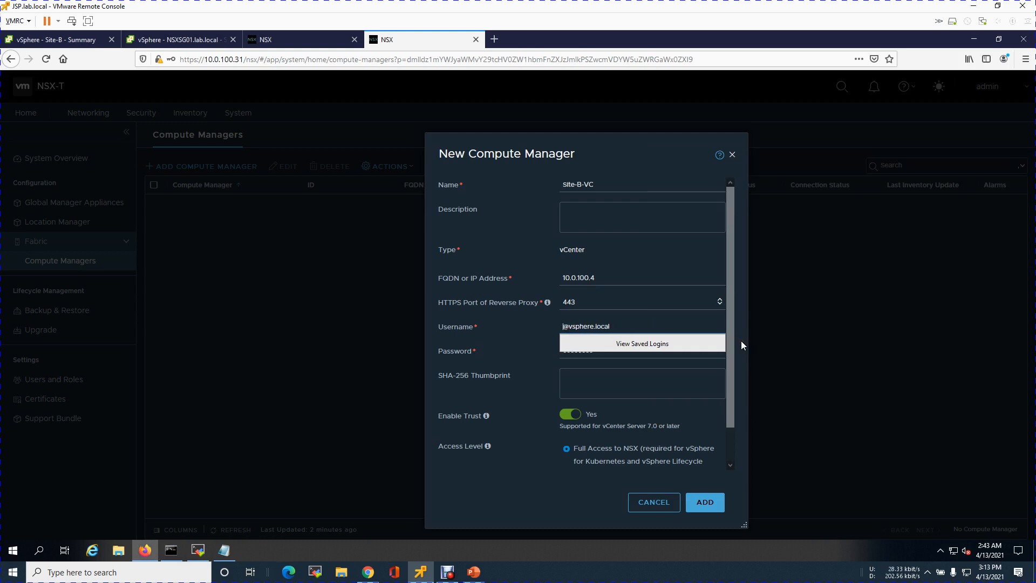
pyautogui.write('servicead')
pyautogui.click(688, 376)
pyautogui.click(707, 511)
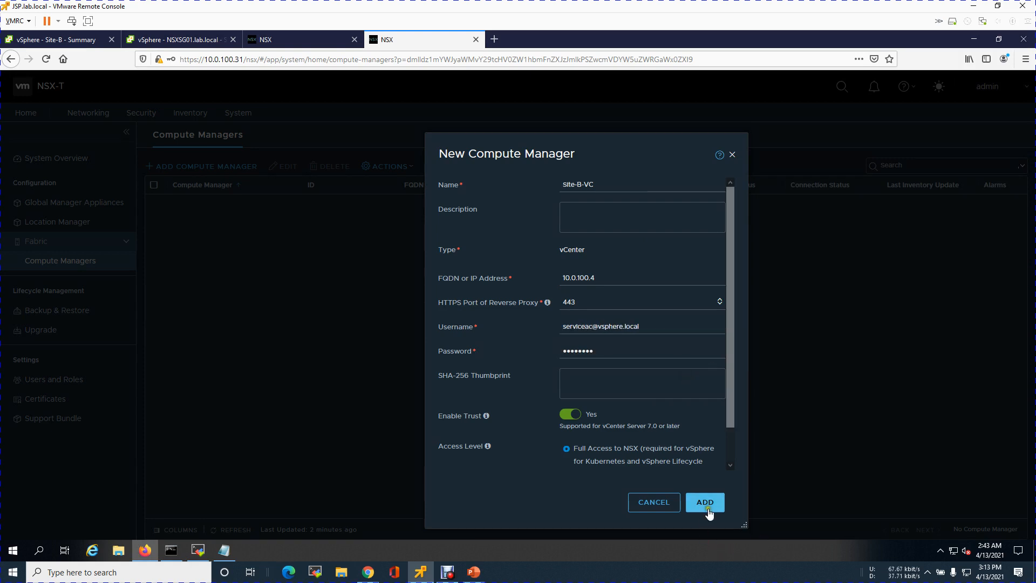
pyautogui.click(690, 387)
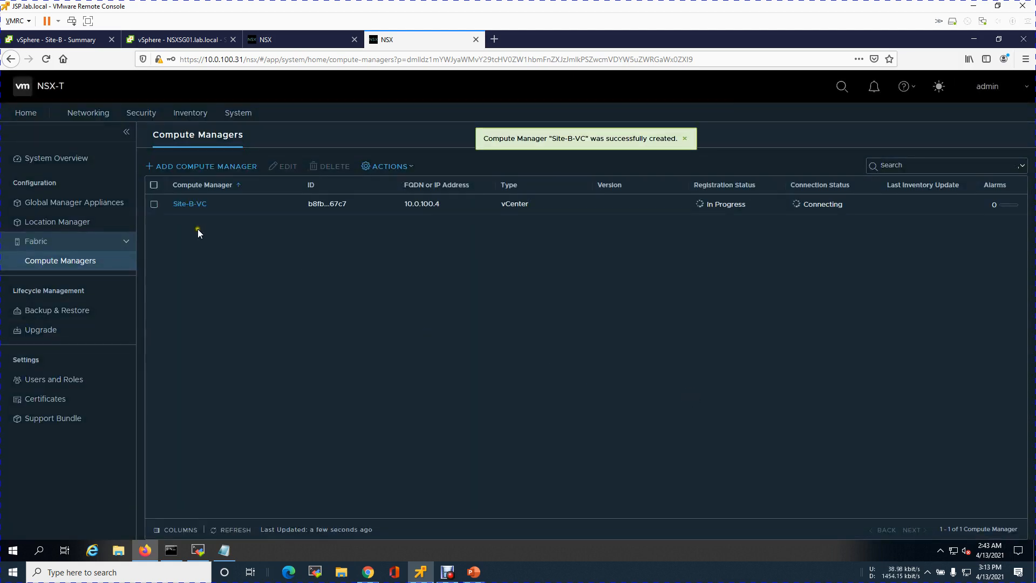
# Begin another compute manager named Site-A-VC with the FQDN or IP address 10.0.1.4
pyautogui.click(218, 166)
pyautogui.write('slite')
pyautogui.write('-A-VC')
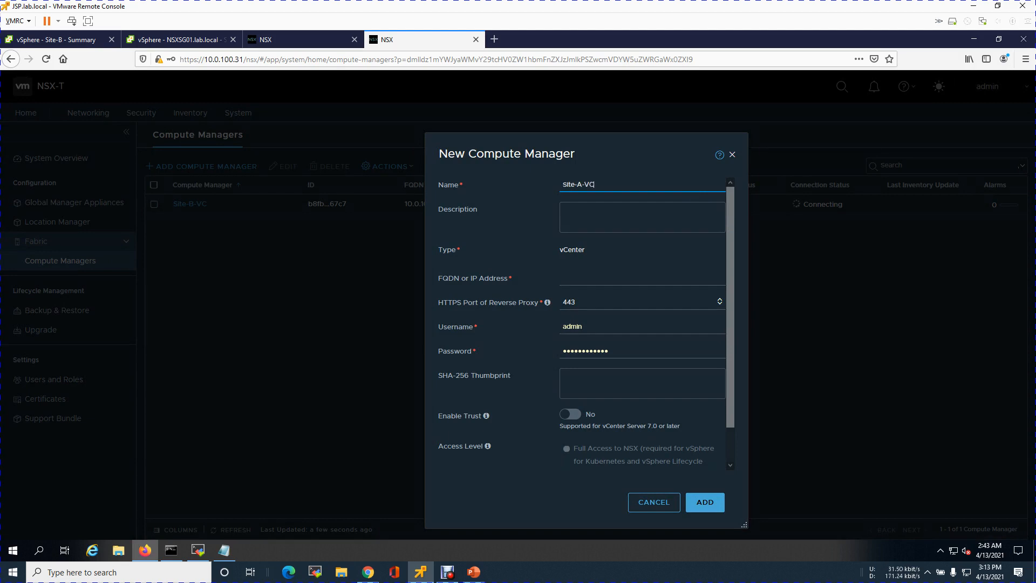
pyautogui.click(586, 272)
pyautogui.write('10.0.1.4')
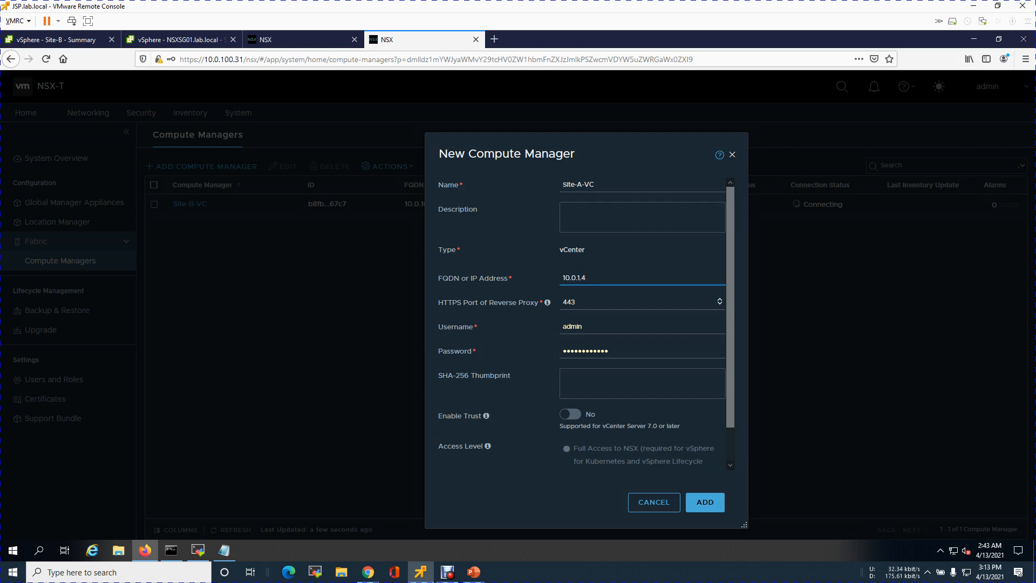
# Enter the serviceac account of vsphere.local as Site-A-VC's username and fill in the account password
pyautogui.press('Tab')
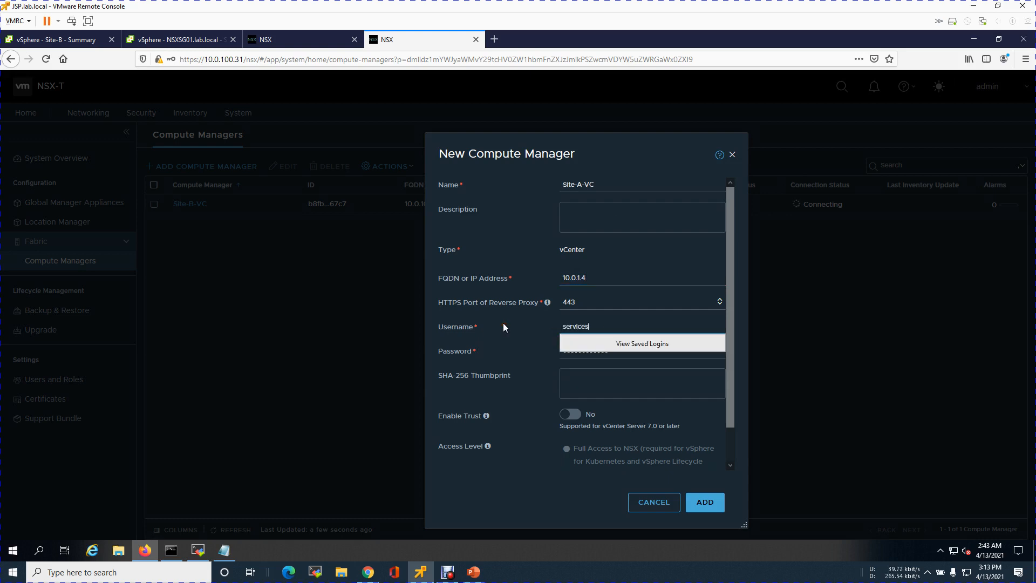
pyautogui.press('BackSpace')
pyautogui.press('Tab')
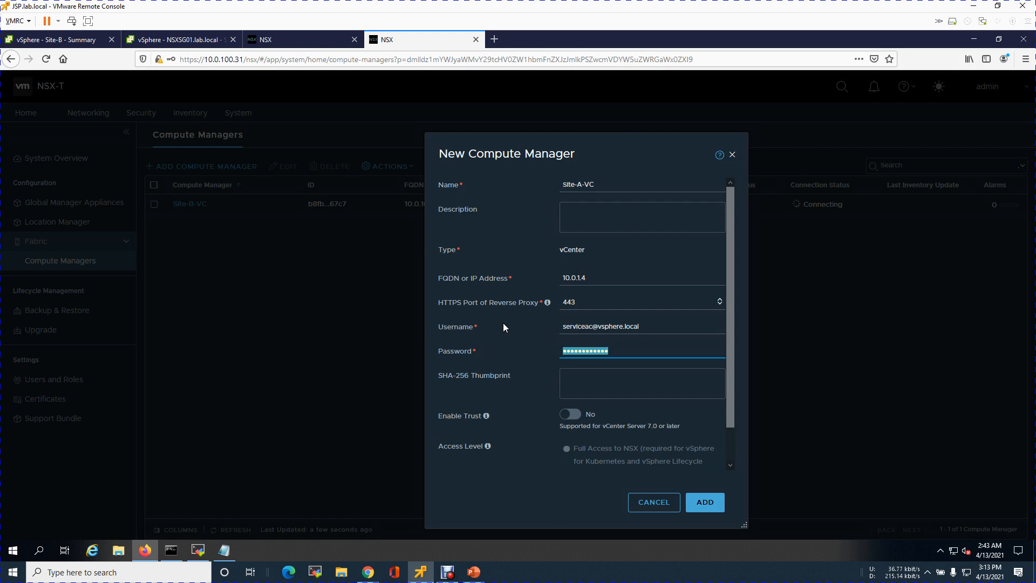
# Enable trust for Site-A-VC, add the compute manager and accept the server-provided thumbprint
pyautogui.click(570, 414)
pyautogui.click(706, 506)
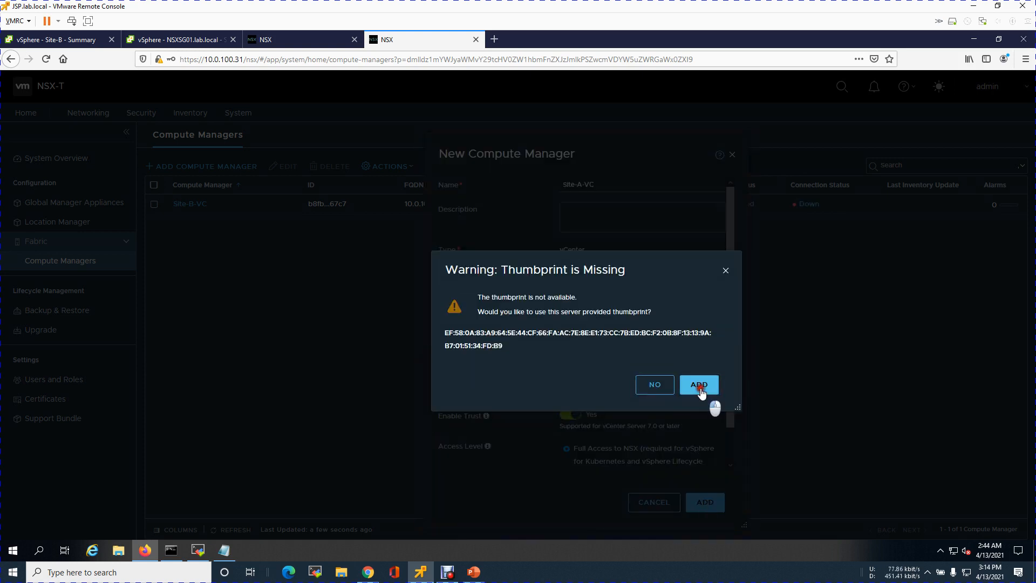
pyautogui.click(701, 389)
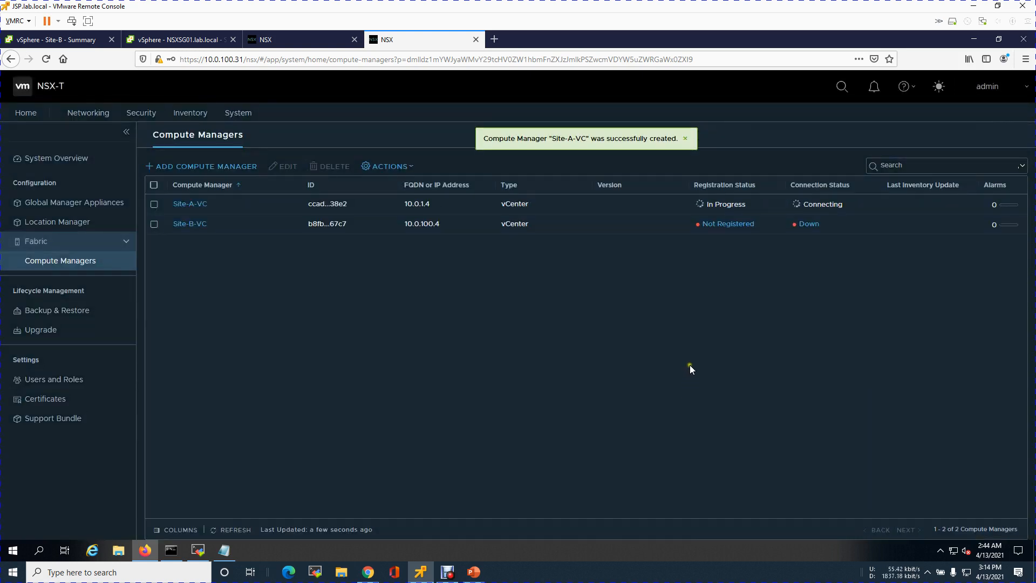
# Refresh the compute managers list, inspect Site-B-VC's registration error and close the error details without resolving it
pyautogui.click(222, 530)
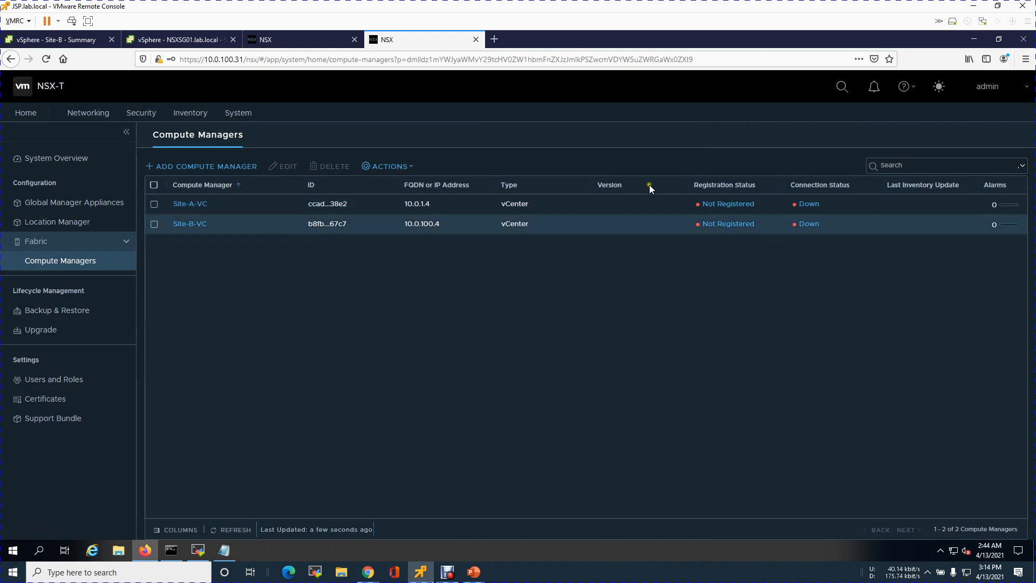
pyautogui.click(733, 229)
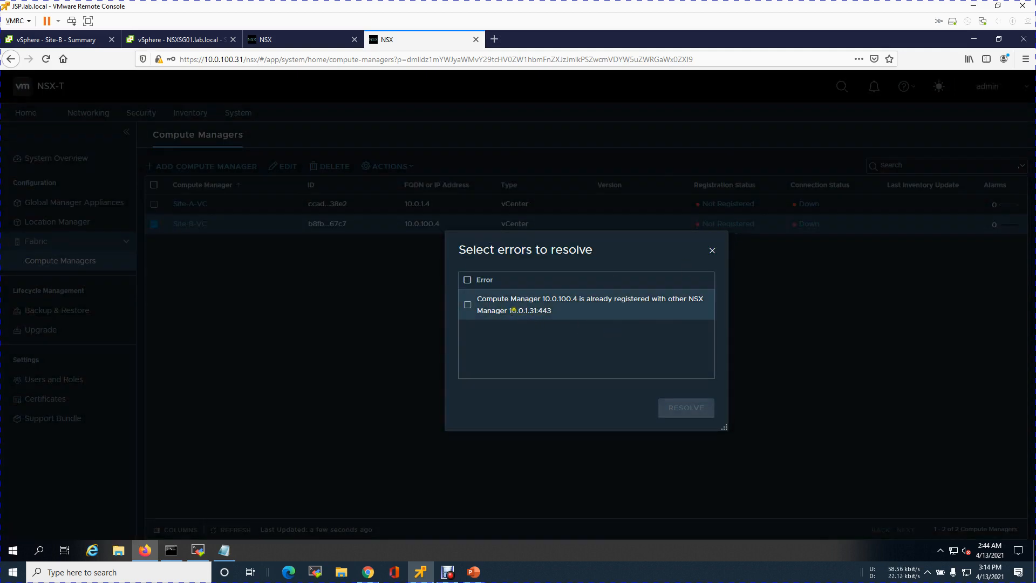
pyautogui.click(712, 251)
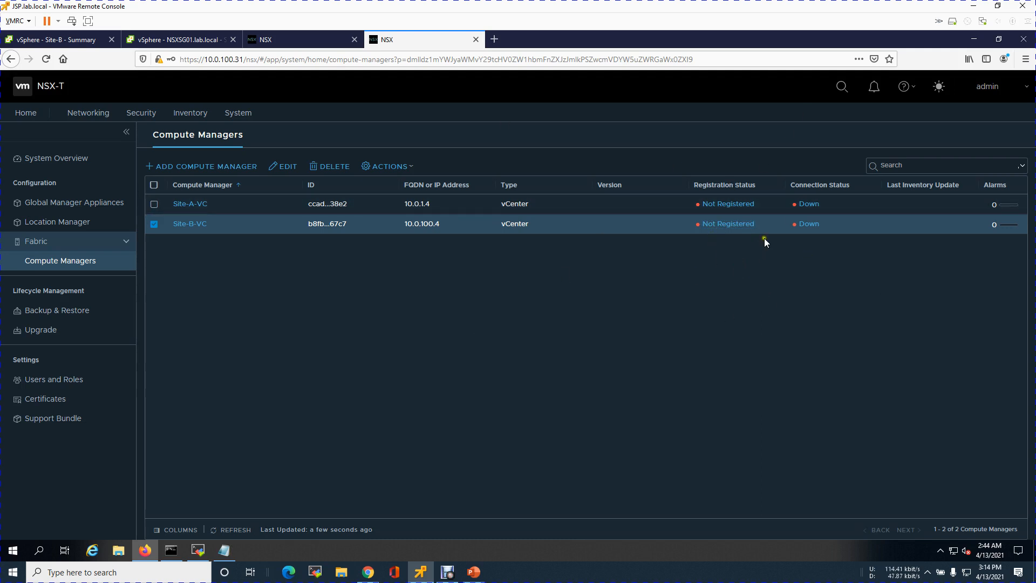
# View the Site-B global manager's appliances, then examine its Location Manager for the global managers and both locations
pyautogui.click(87, 204)
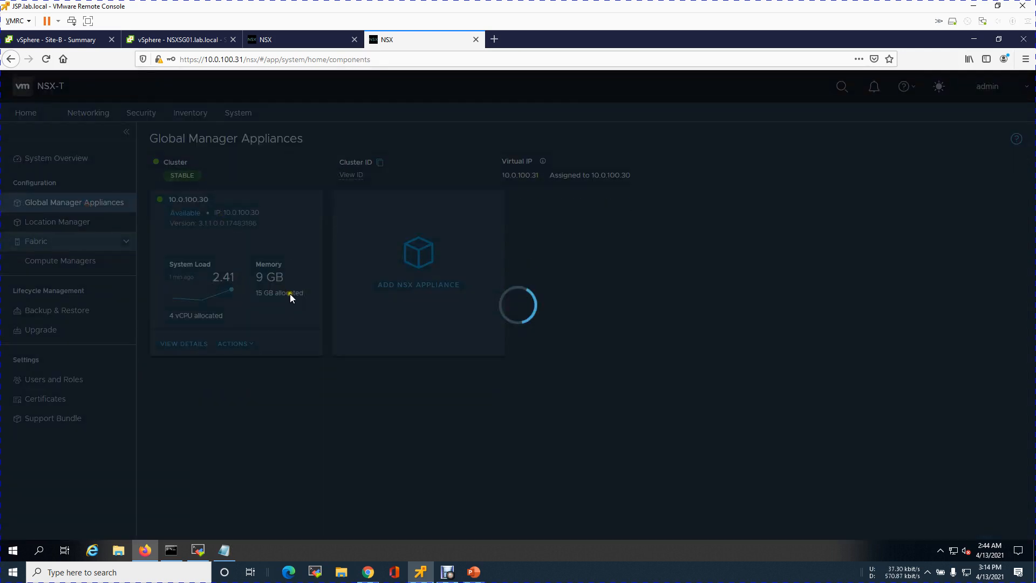
pyautogui.click(56, 221)
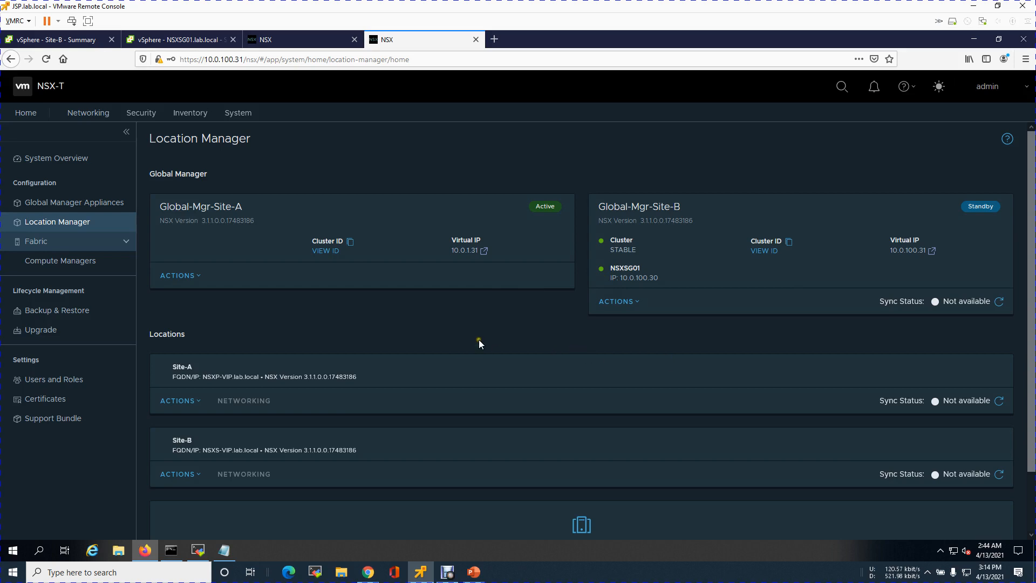
pyautogui.scroll(-2, 478, 338)
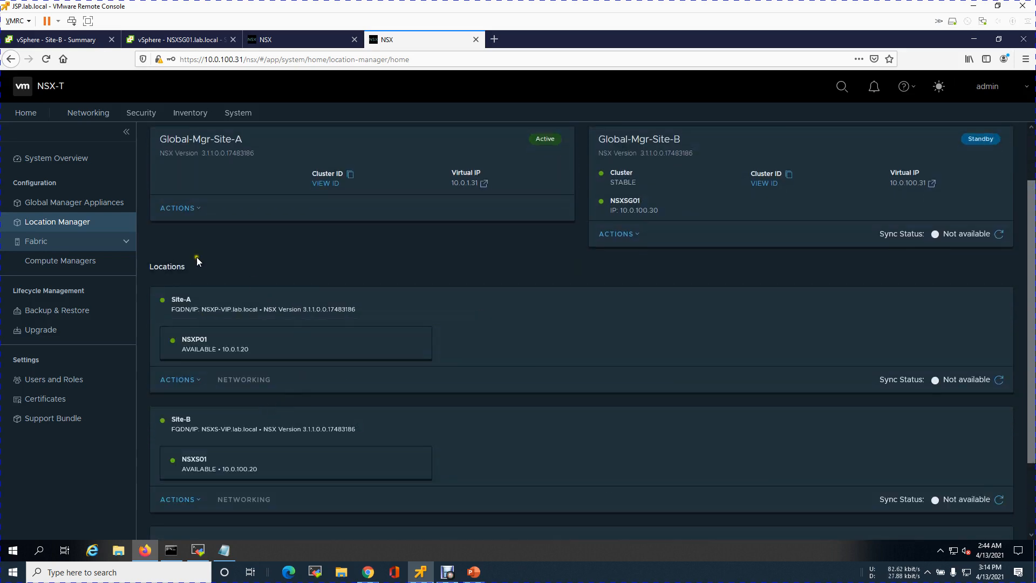
pyautogui.scroll(2, 468, 273)
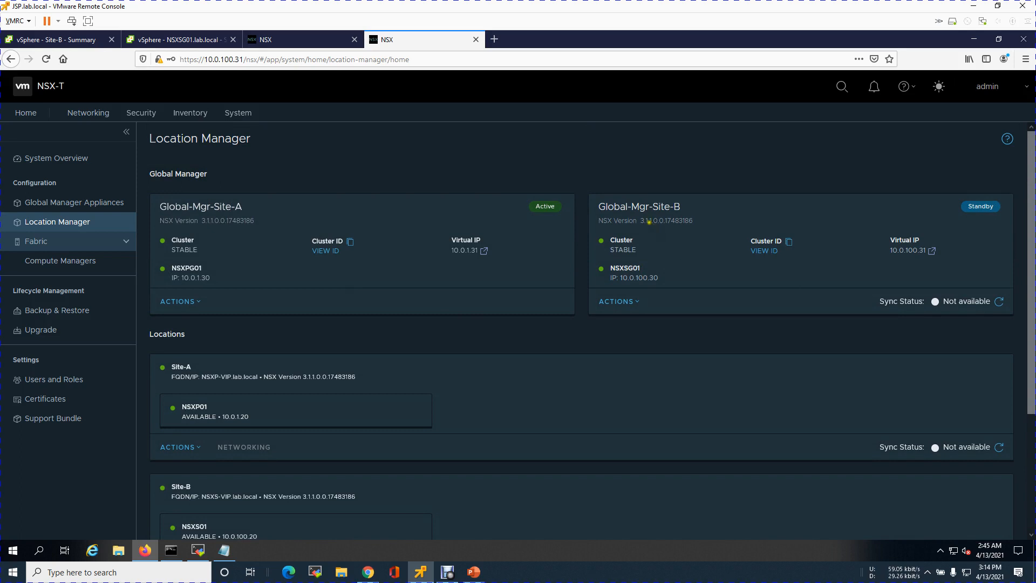
pyautogui.moveTo(645, 208); pyautogui.dragTo(695, 220)
pyautogui.scroll(-3, 471, 302)
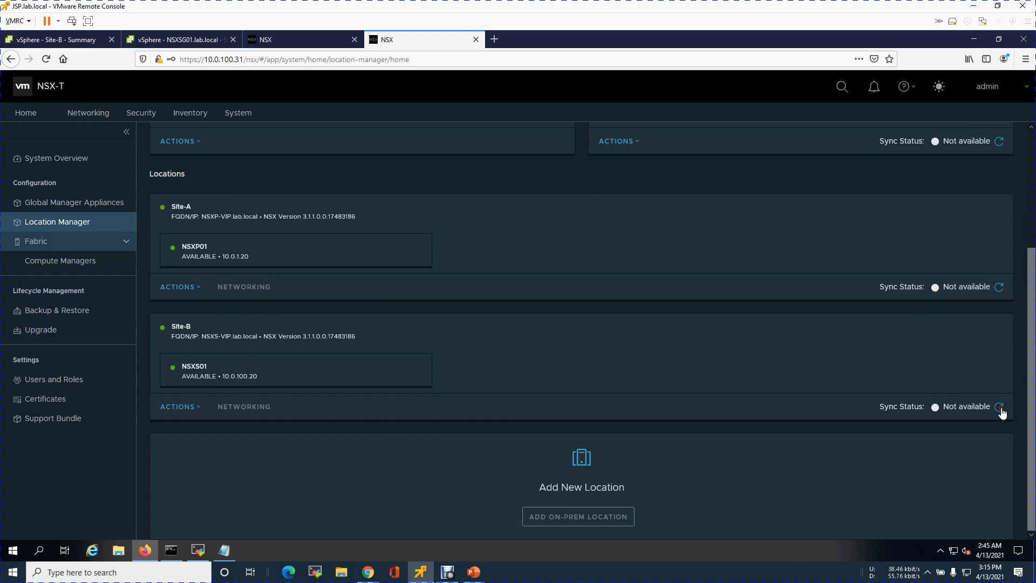
# Compare the sync status of the standby manager and locations between the Site-A and Site-B global managers
pyautogui.click(290, 43)
pyautogui.scroll(-1, 837, 412)
pyautogui.scroll(-3, 836, 408)
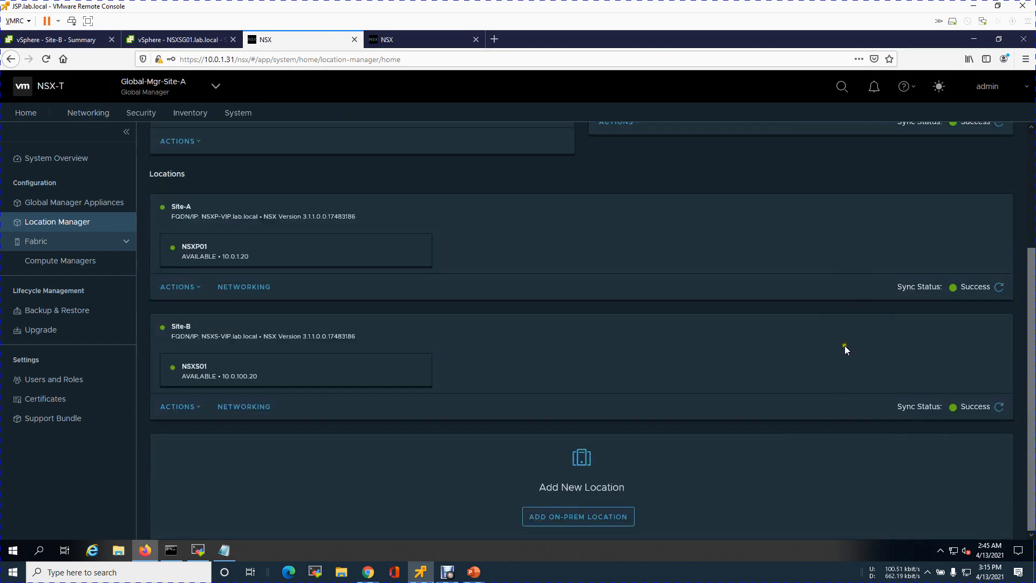
pyautogui.click(423, 40)
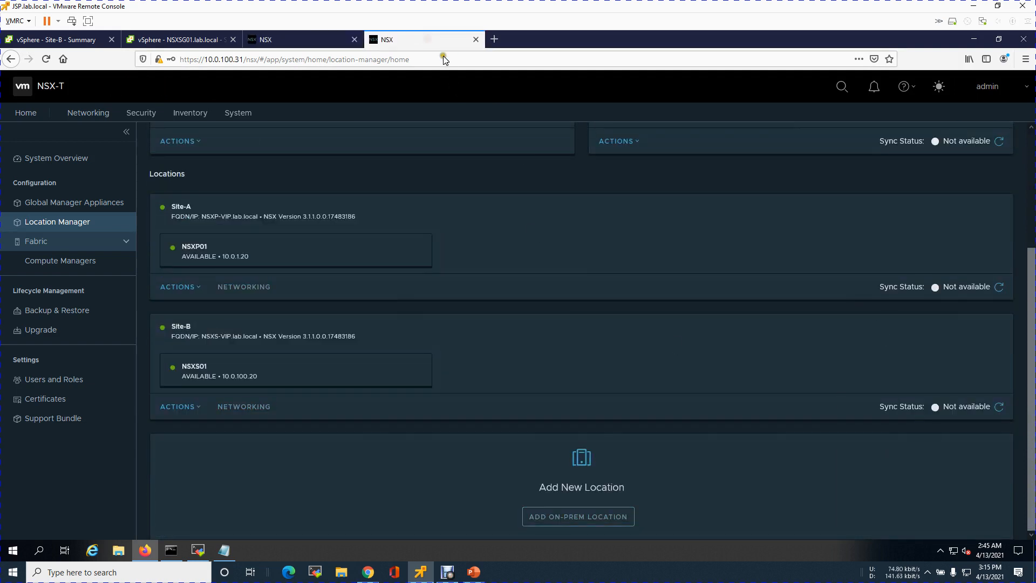
pyautogui.scroll(3, 770, 296)
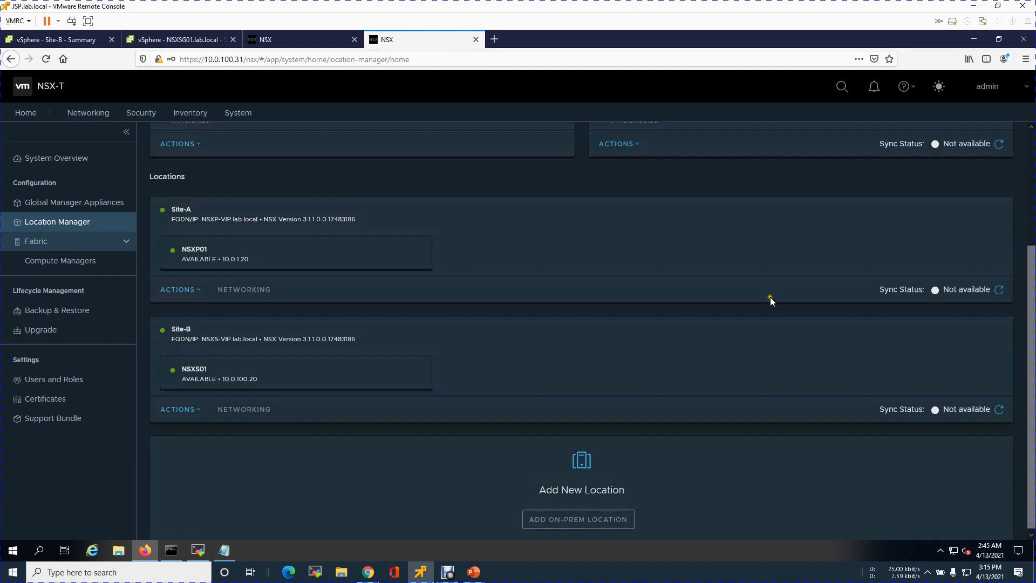
pyautogui.click(321, 40)
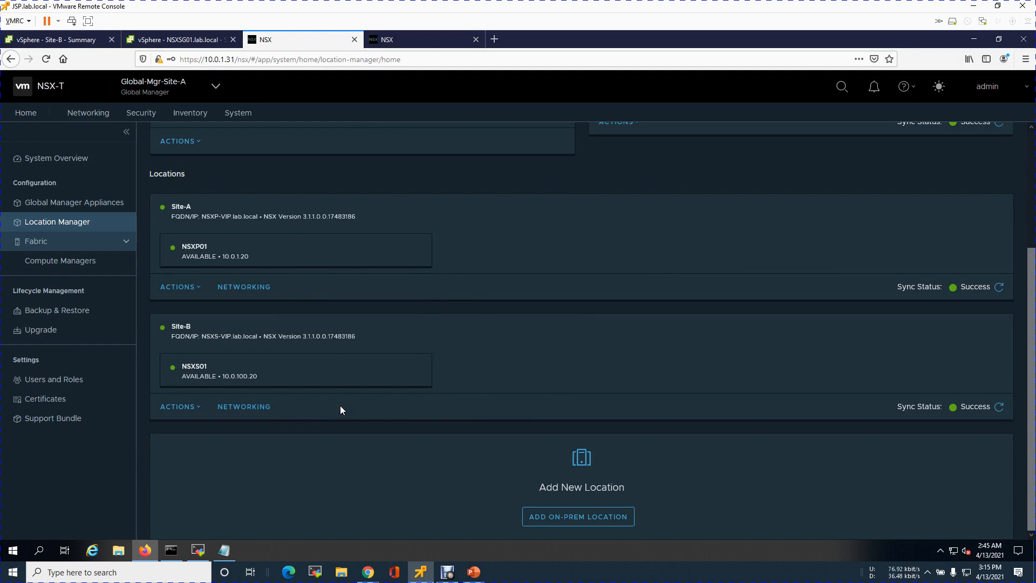
pyautogui.click(424, 38)
pyautogui.click(853, 345)
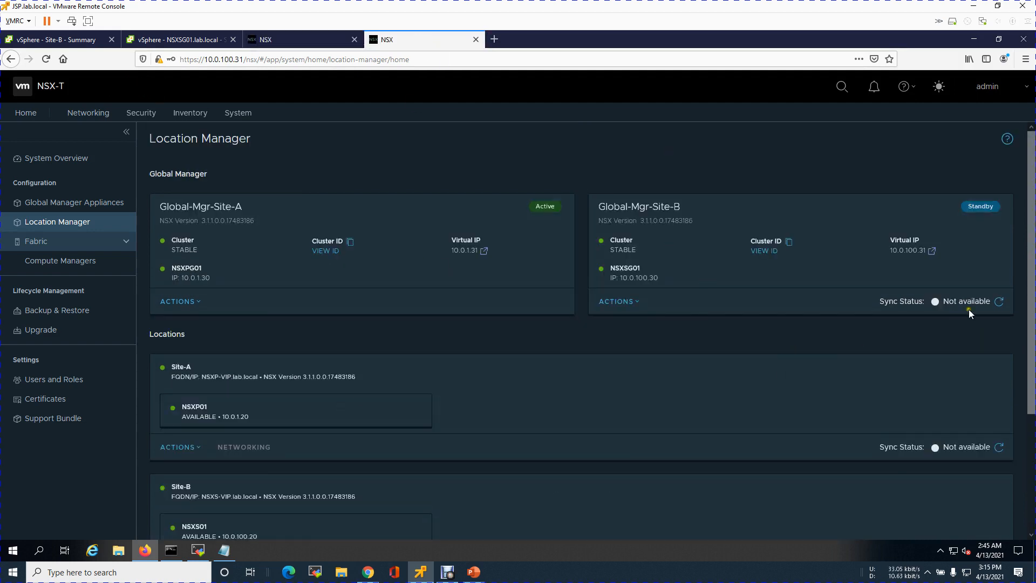
pyautogui.scroll(-4, 949, 253)
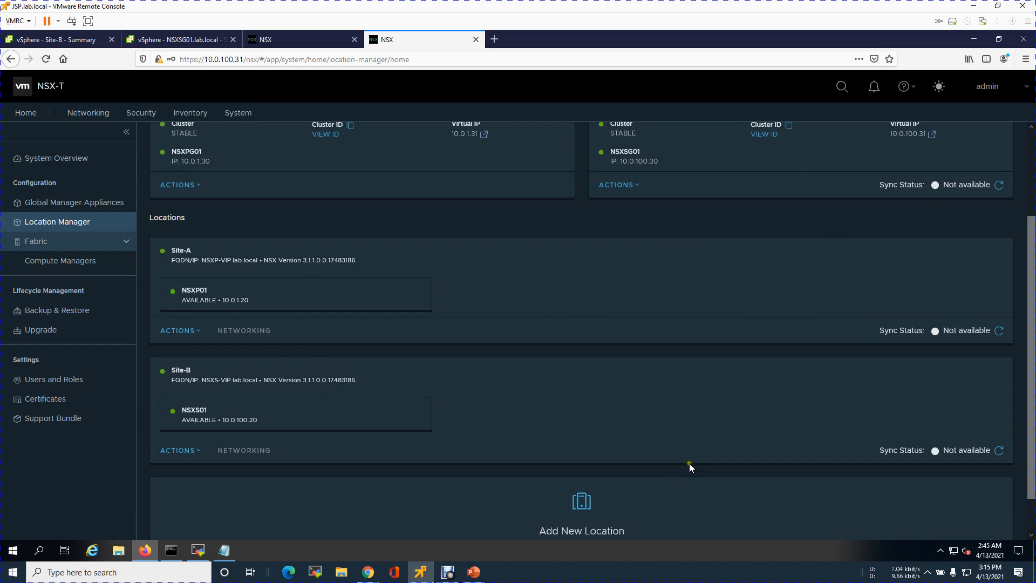
pyautogui.scroll(3, 632, 434)
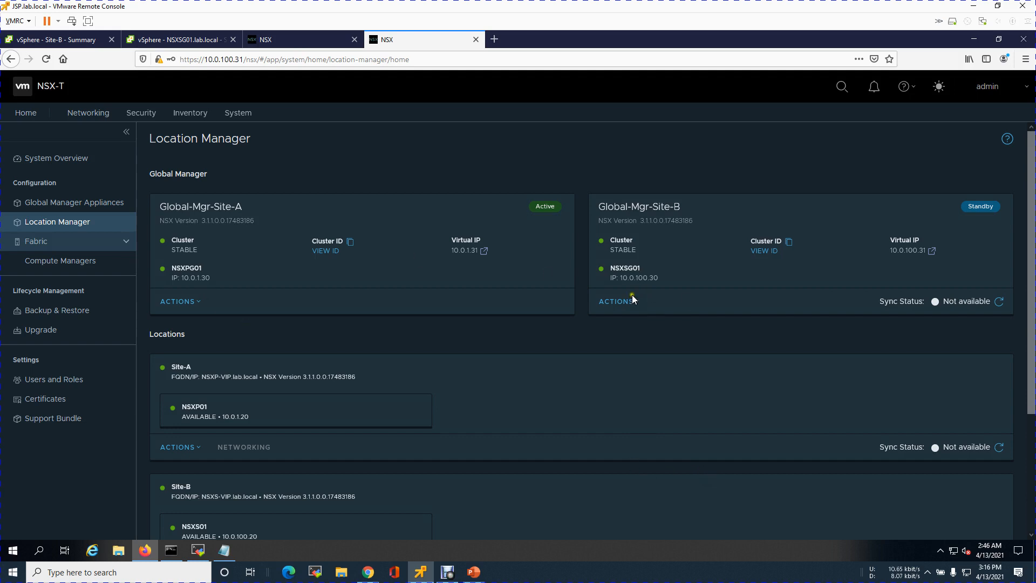
# Close the Site-B global manager page and review the global managers and locations on the Site-A global manager
pyautogui.click(477, 40)
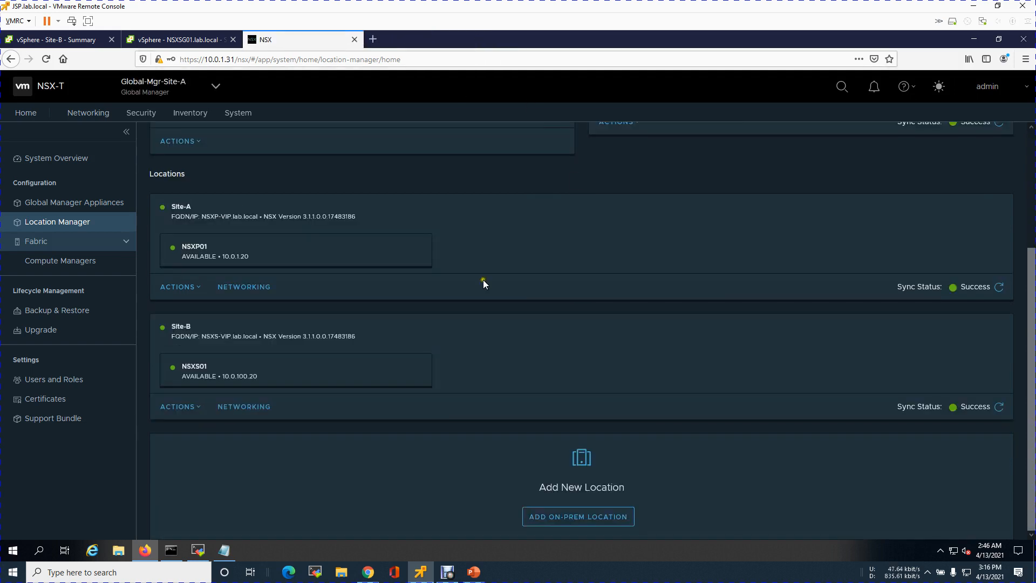
pyautogui.scroll(3, 533, 316)
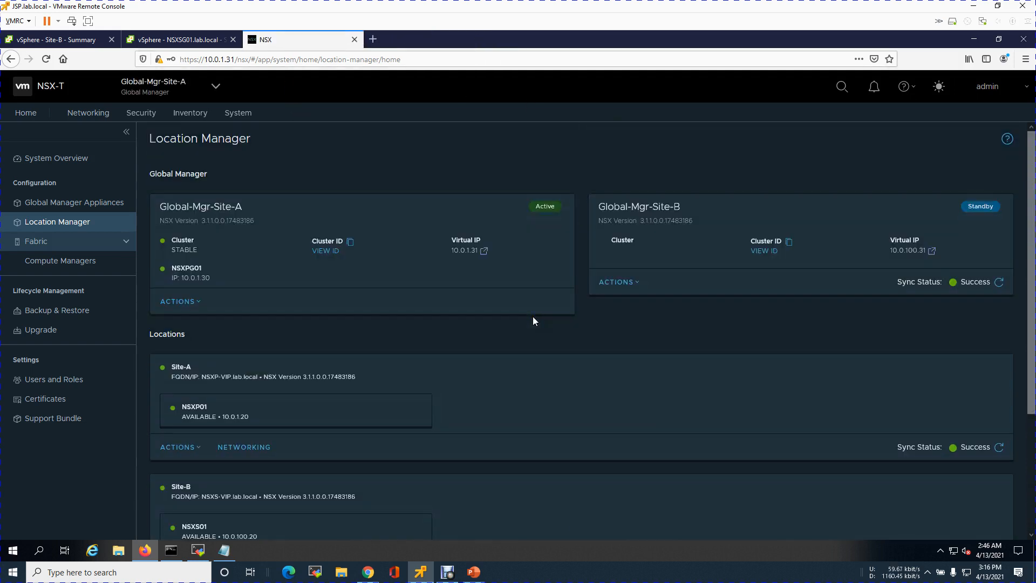
pyautogui.scroll(-2, 532, 317)
pyautogui.scroll(-2, 538, 327)
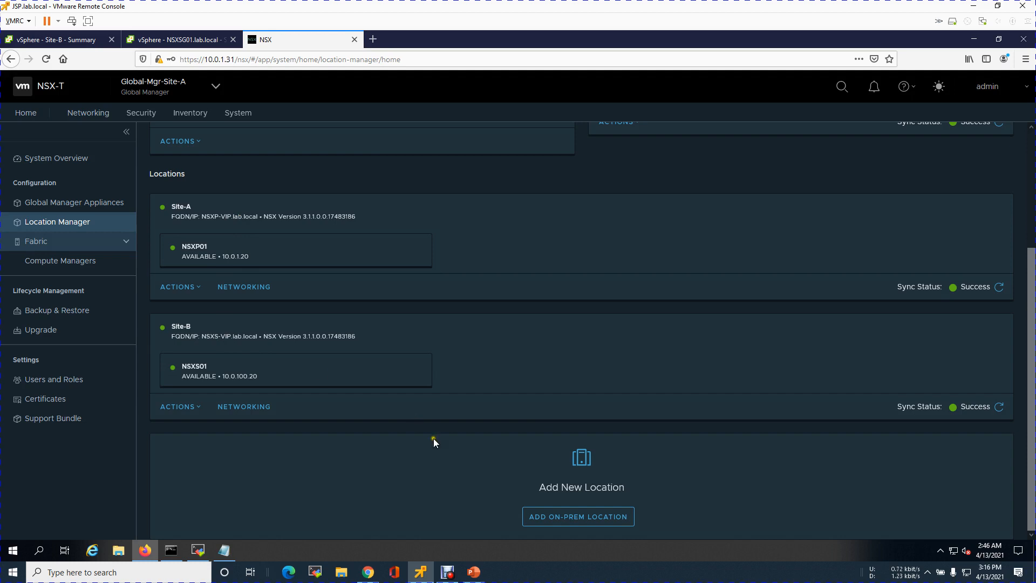
# Switch to the NSX-T Federation-1 presentation in PowerPoint and examine the RTEP VLANs of Site-A and Site-B on the Lab Design slide
pyautogui.click(474, 571)
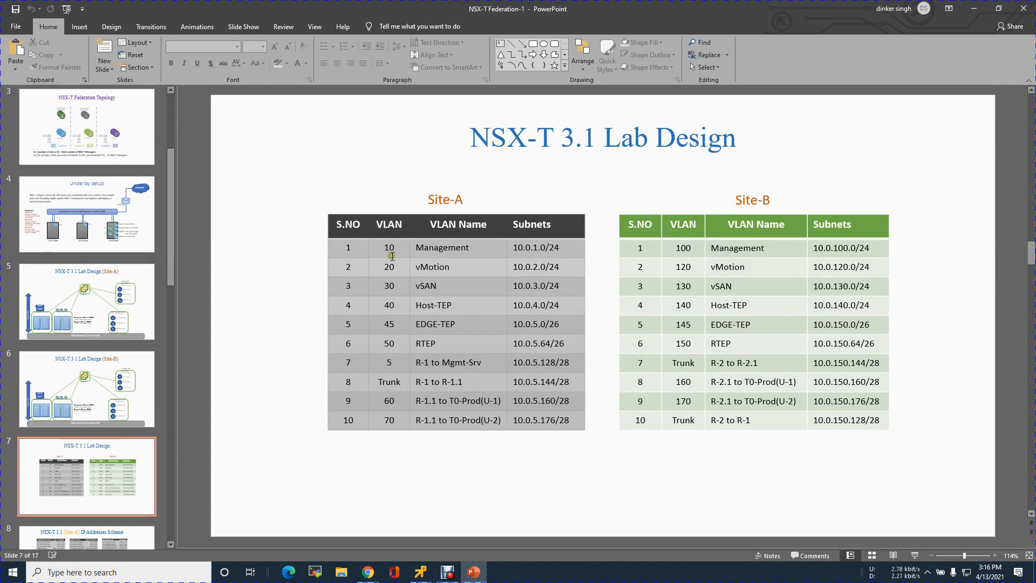
pyautogui.click(389, 345)
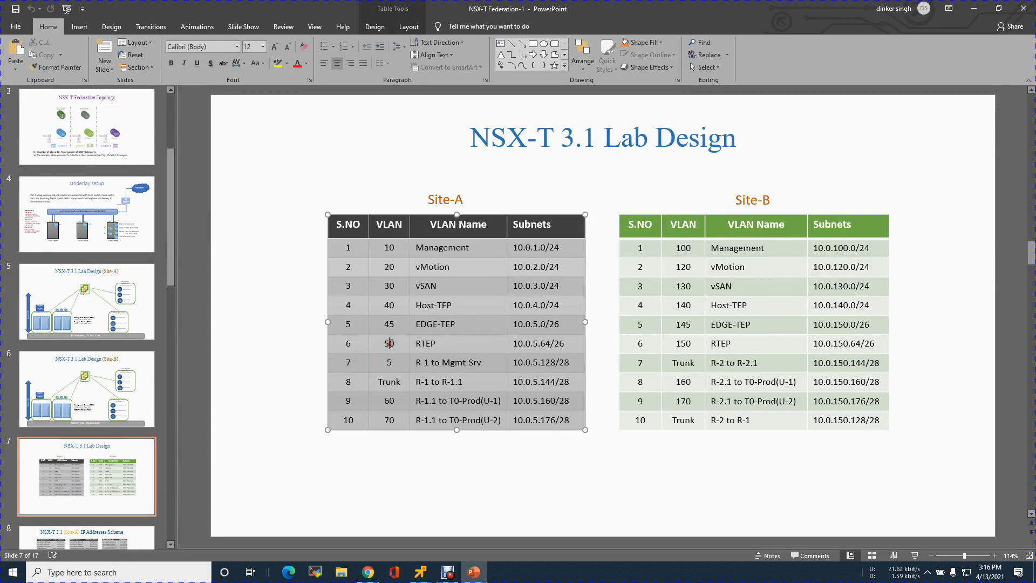
pyautogui.click(684, 343)
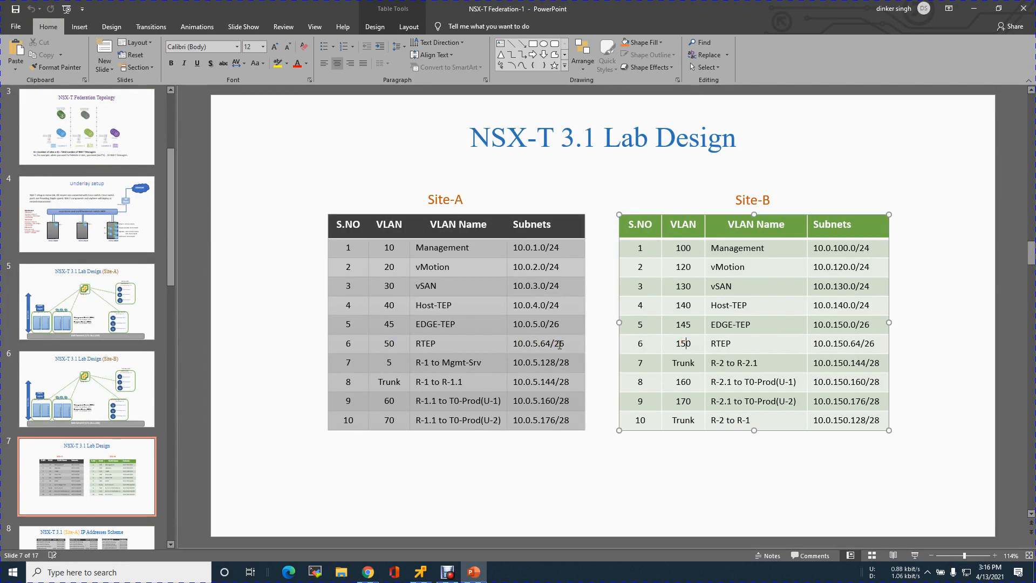
# Examine the NSX-T Configuration slides for Site-A and Site-B, including the edge, host and RTEP IP pools
pyautogui.moveTo(171, 273); pyautogui.dragTo(159, 493)
pyautogui.click(98, 355)
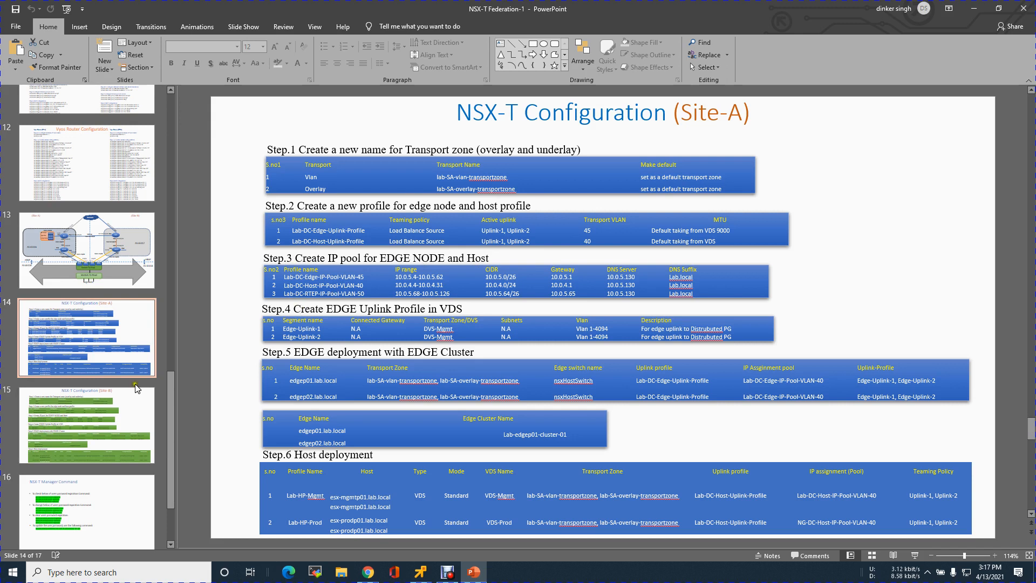
pyautogui.click(79, 433)
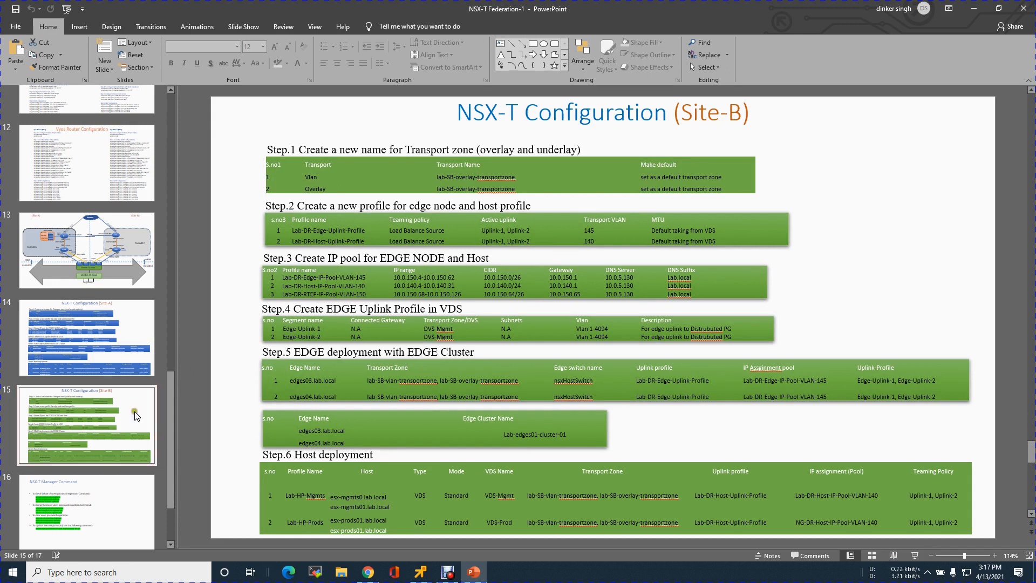
pyautogui.moveTo(169, 425)
pyautogui.mouseDown()
pyautogui.moveTo(169, 410)
pyautogui.moveTo(168, 434)
pyautogui.mouseUp()
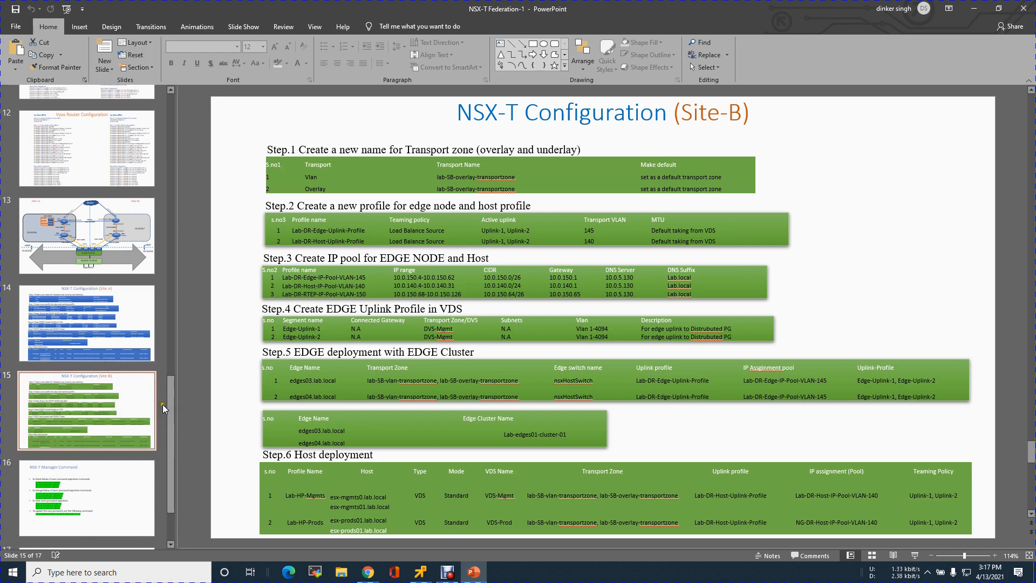
# Go back to the Lab Design slide with the VLAN tables, then minimize PowerPoint to return to the Site-A Location Manager
pyautogui.moveTo(171, 409); pyautogui.dragTo(178, 242)
pyautogui.click(111, 254)
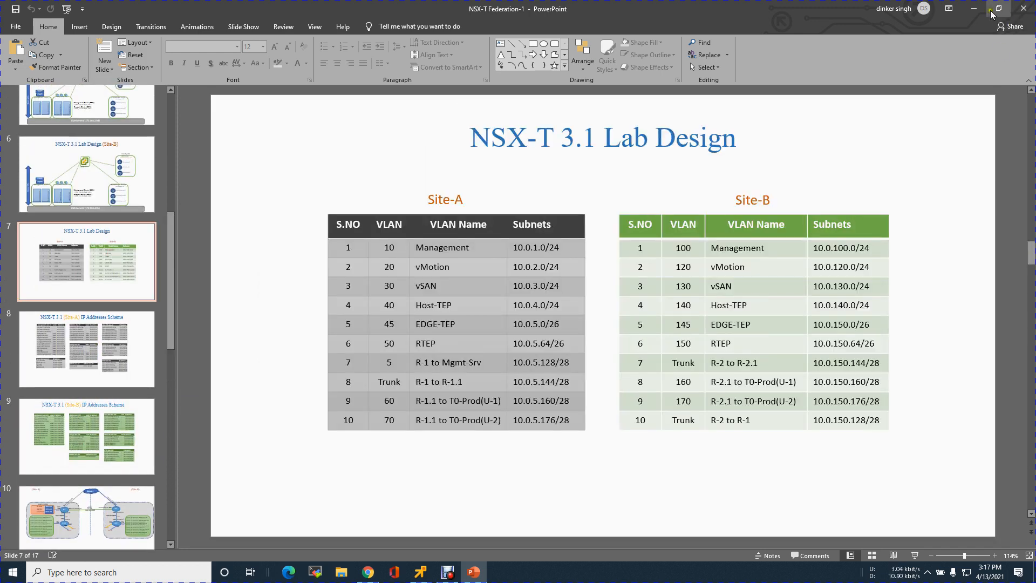
pyautogui.click(974, 9)
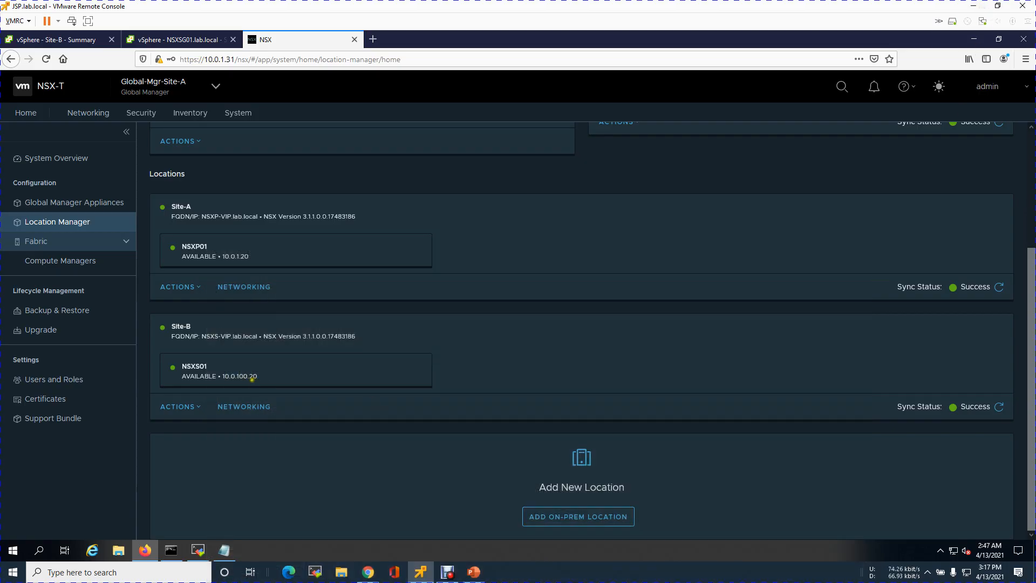
# Examine the Site-A location's settings and close them without saving
pyautogui.click(191, 286)
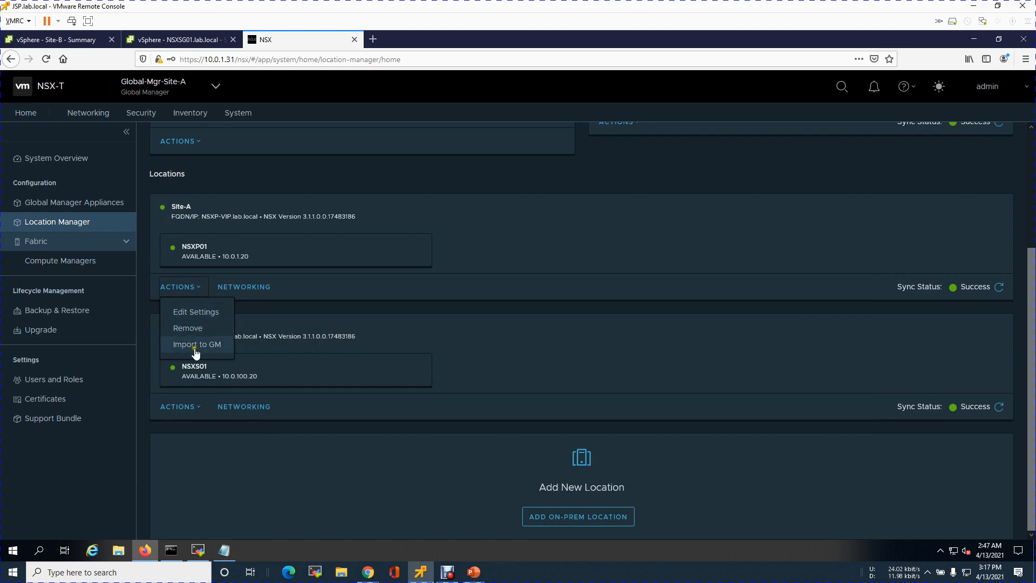
pyautogui.click(208, 312)
pyautogui.moveTo(531, 218); pyautogui.dragTo(480, 217)
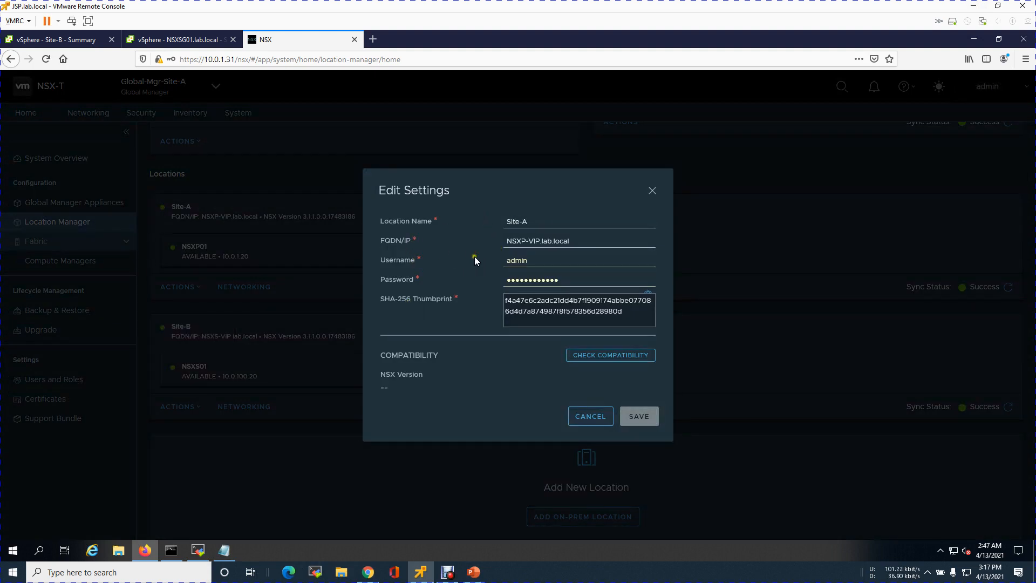
pyautogui.click(594, 421)
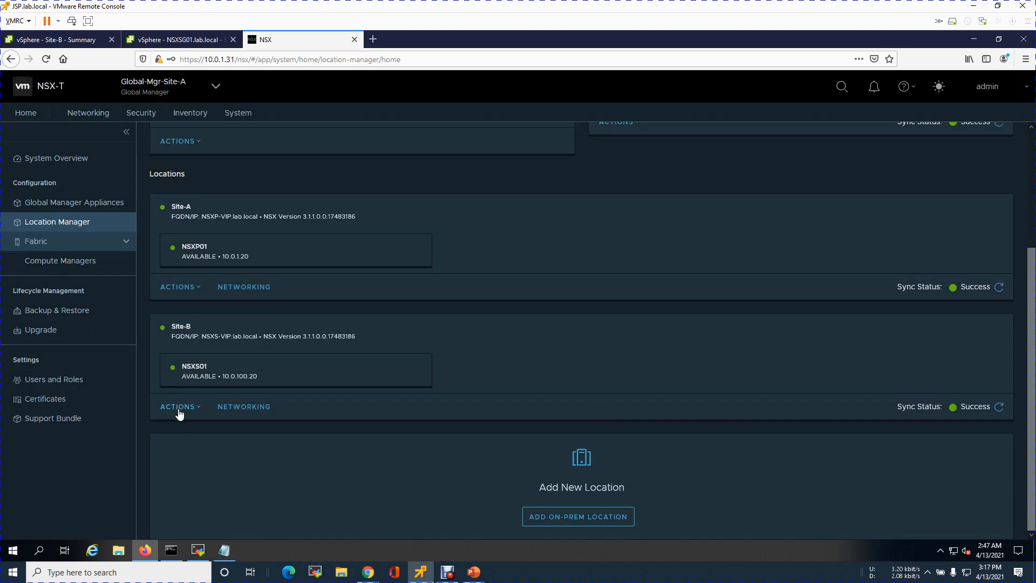
# Refresh Site-A's inter-location networking, start configuring Lab-edgep01-Cluster-01, and read the stretch networking description
pyautogui.click(259, 288)
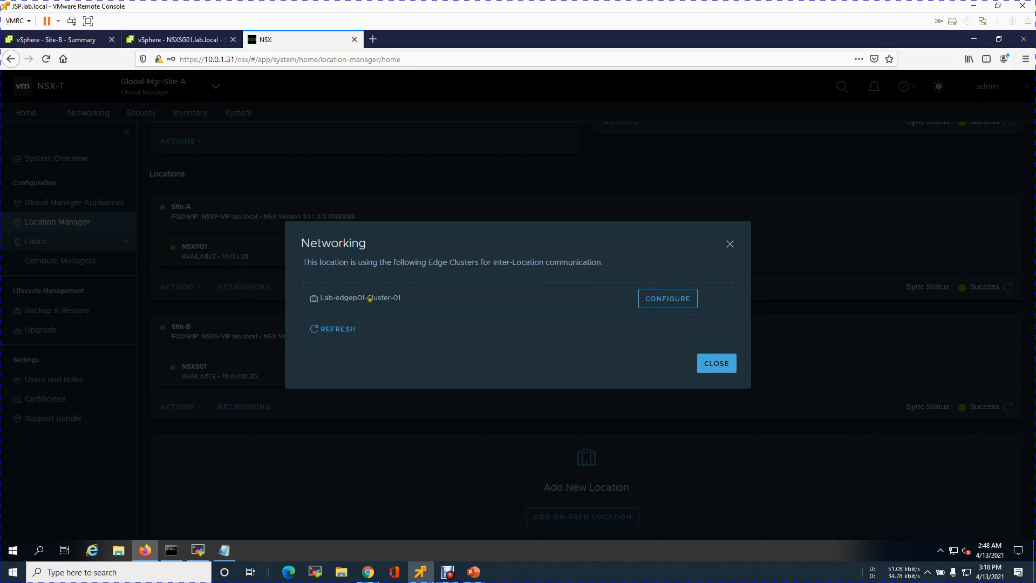
pyautogui.moveTo(338, 298); pyautogui.dragTo(419, 308)
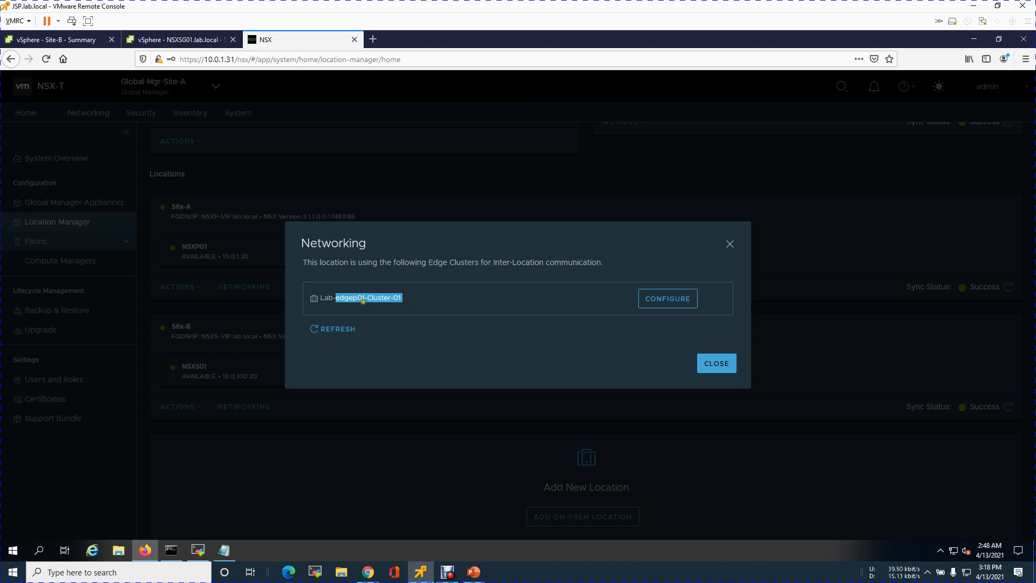
pyautogui.click(348, 298)
pyautogui.click(346, 333)
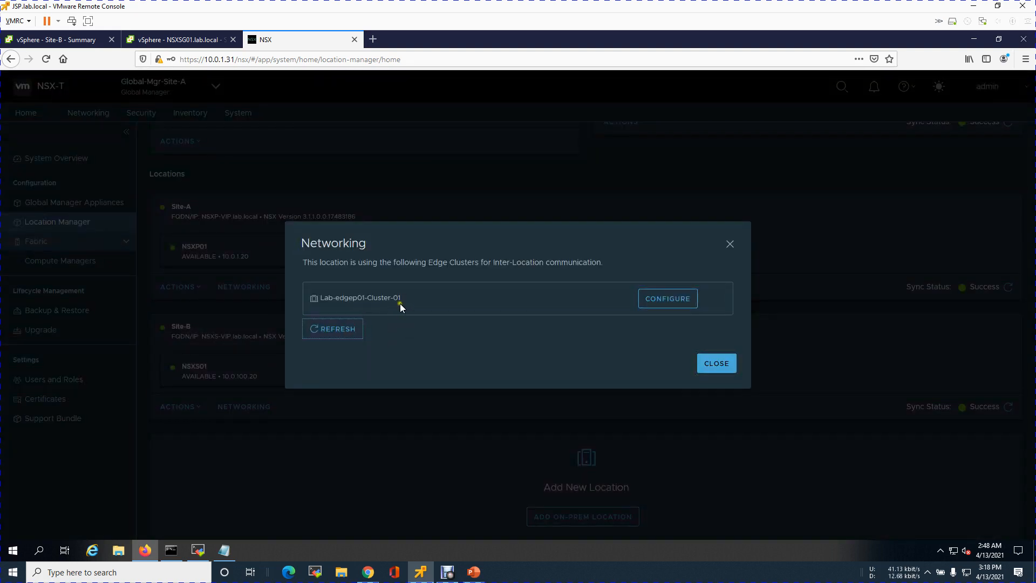
pyautogui.click(659, 304)
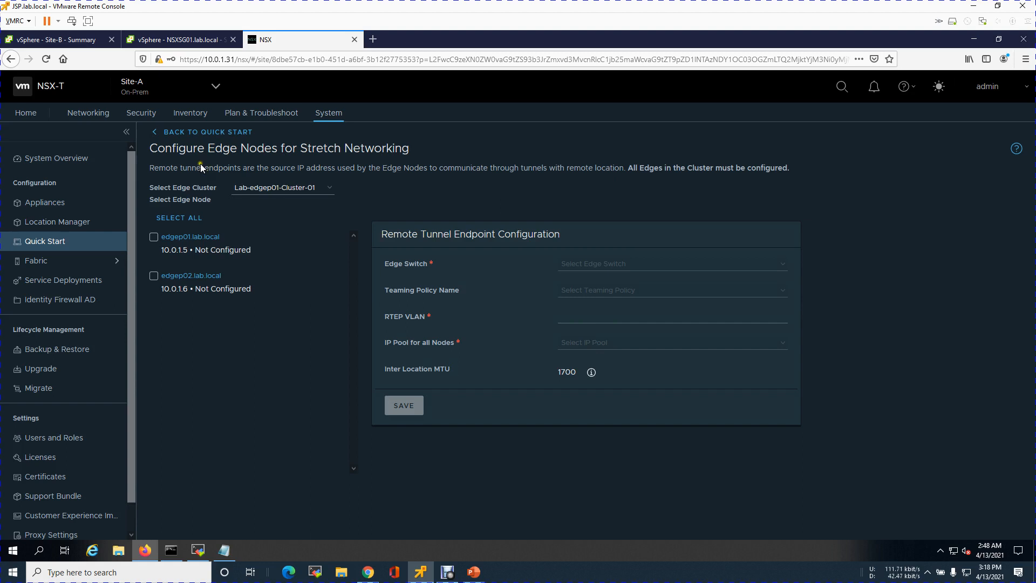
pyautogui.moveTo(166, 149); pyautogui.dragTo(304, 155)
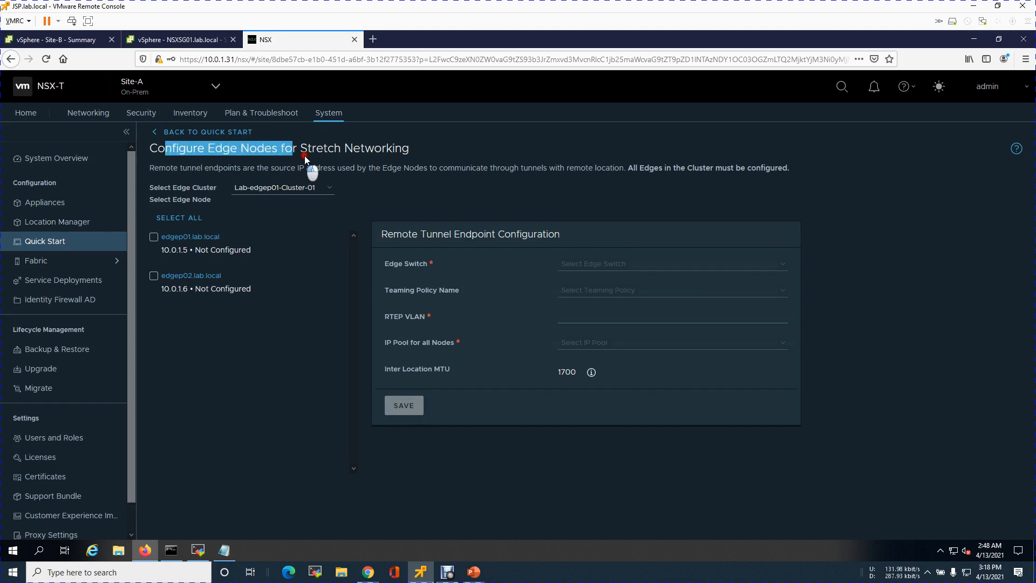
pyautogui.moveTo(388, 158); pyautogui.dragTo(416, 150)
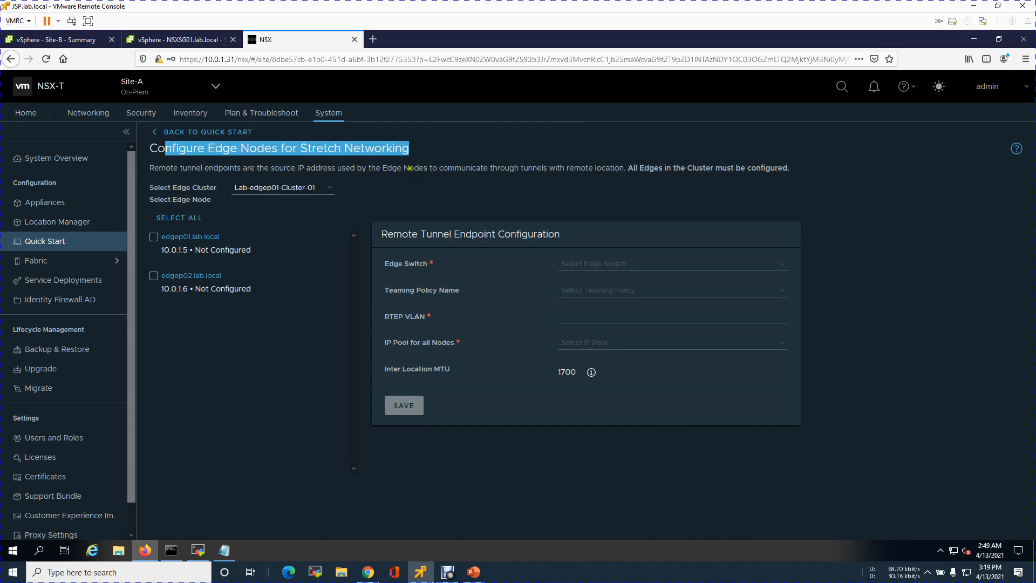
pyautogui.moveTo(388, 168); pyautogui.dragTo(519, 169)
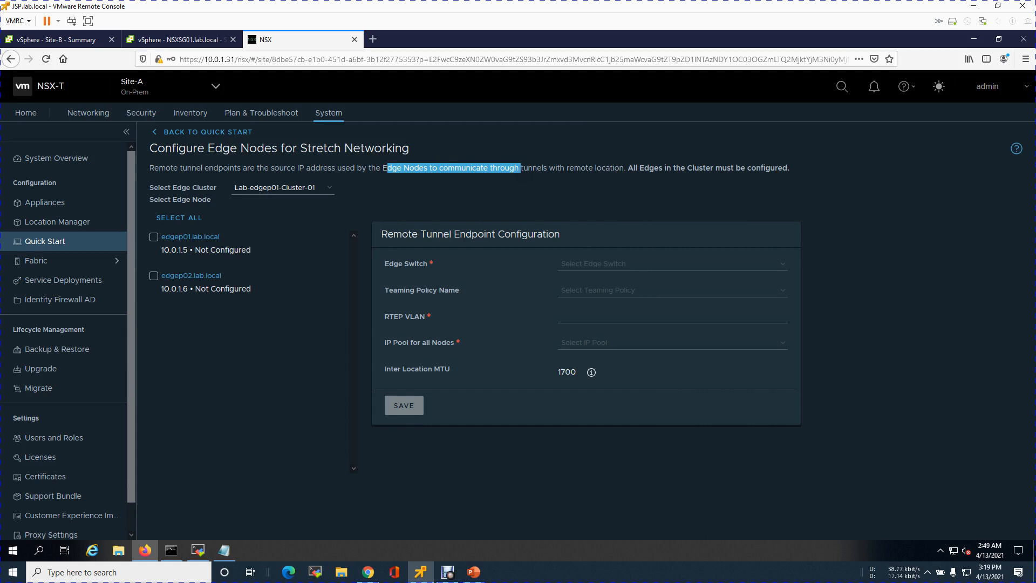
pyautogui.click(571, 197)
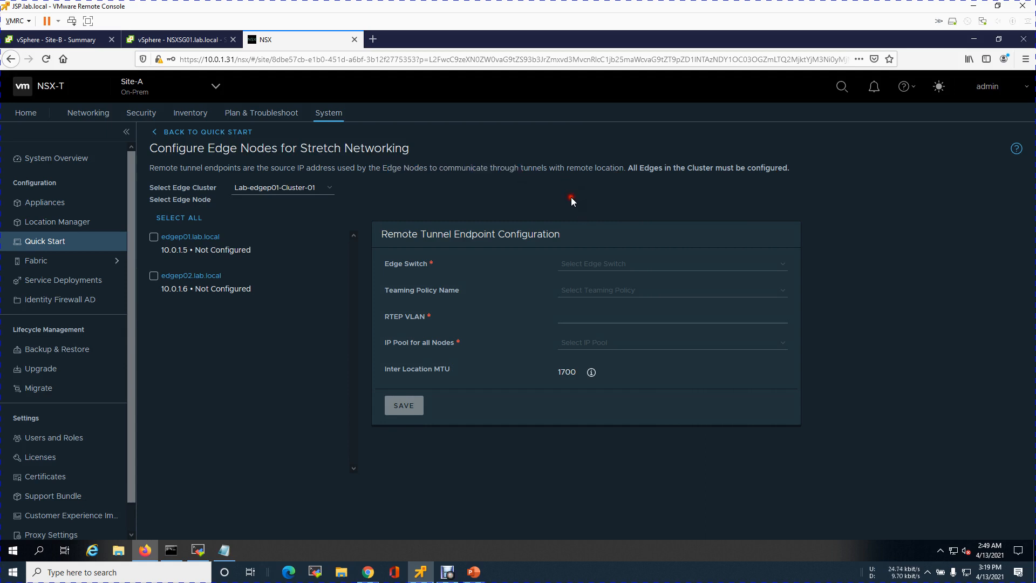
# Select both edge nodes, edgep01 and edgep02, and assign the nsxHostSwitch edge switch with the default teaming policy
pyautogui.click(180, 220)
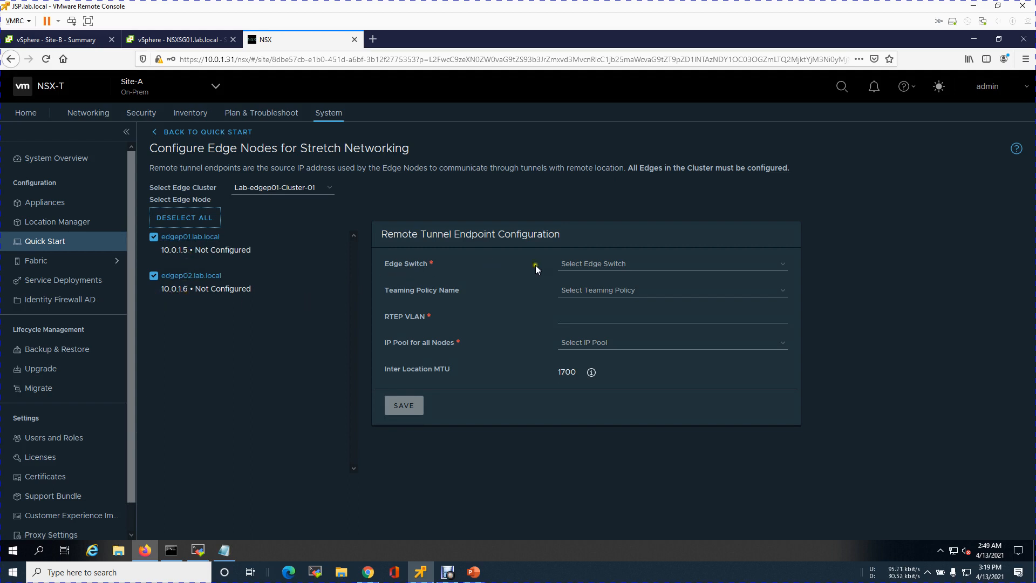
pyautogui.click(782, 264)
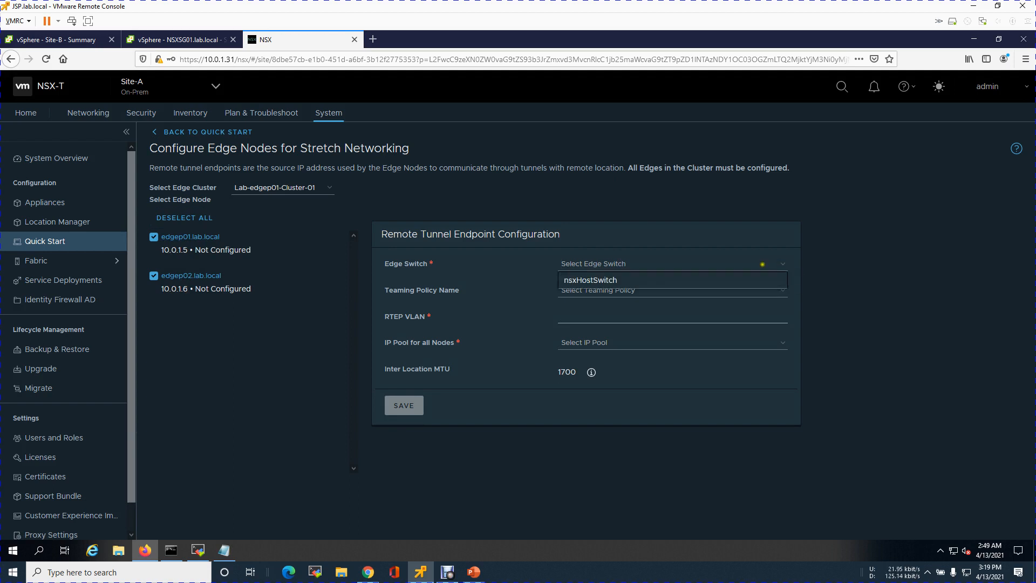
pyautogui.click(599, 282)
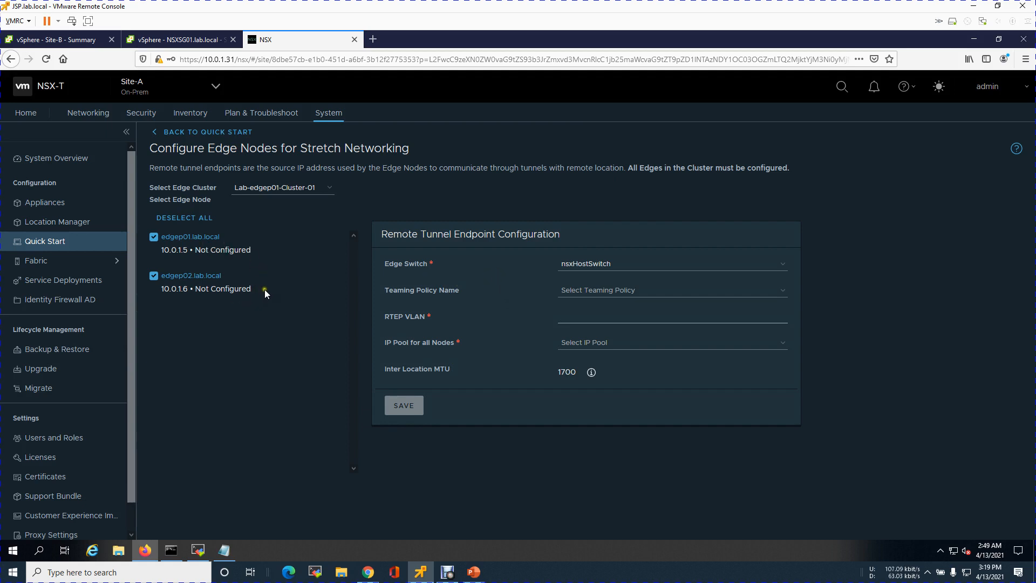
pyautogui.click(781, 289)
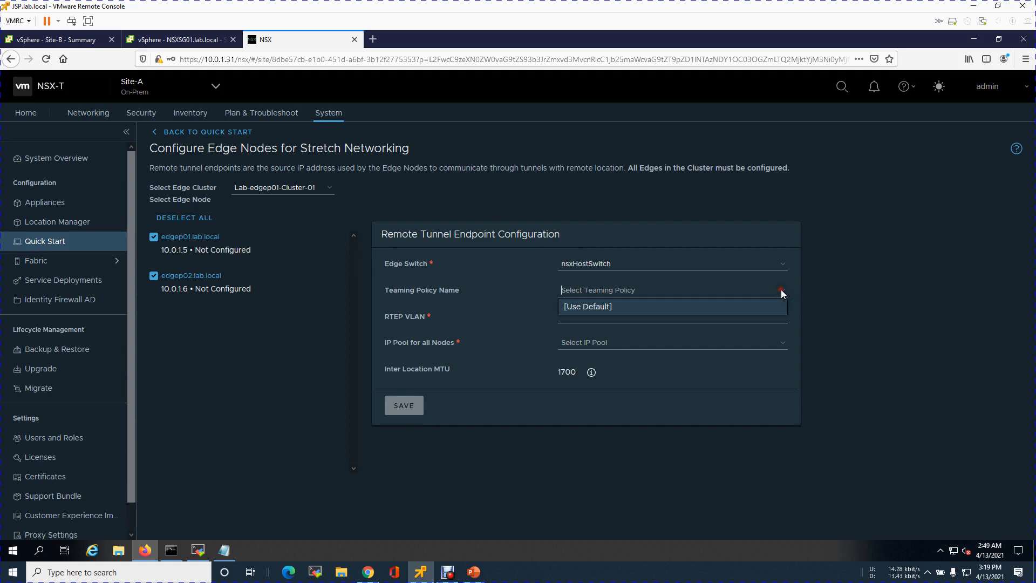
pyautogui.click(597, 305)
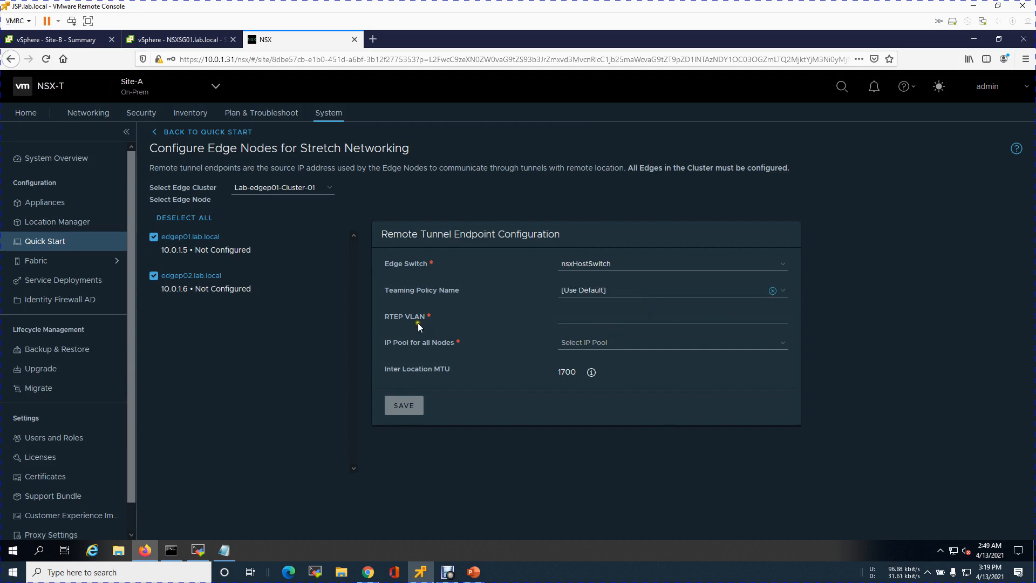
# Check Site-A's RTEP VLAN on the Lab Design slide in PowerPoint, and set RTEP VLAN 50 with IP pool Lab-DC-RTEP-vlan-50
pyautogui.click(581, 316)
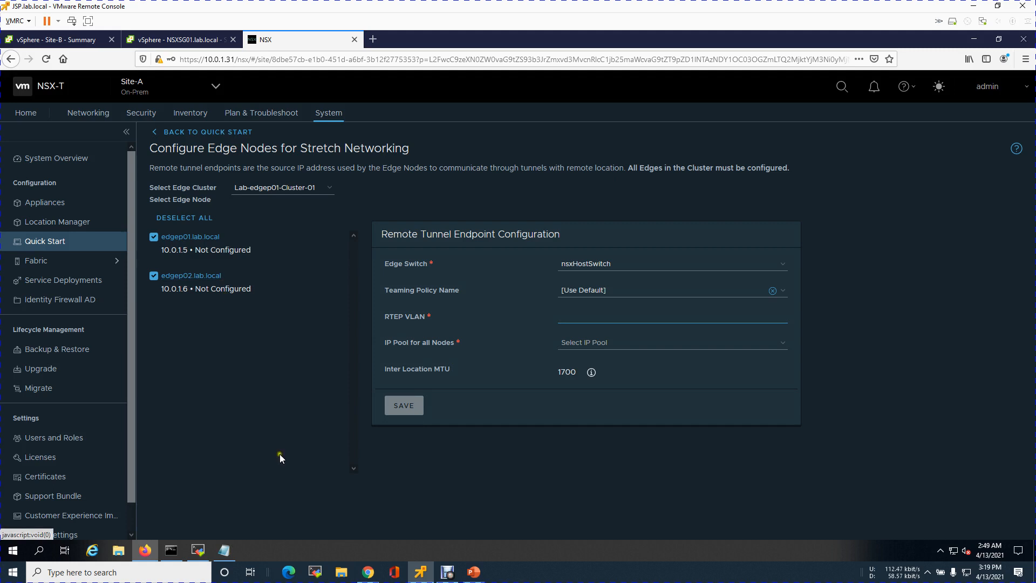
pyautogui.click(468, 572)
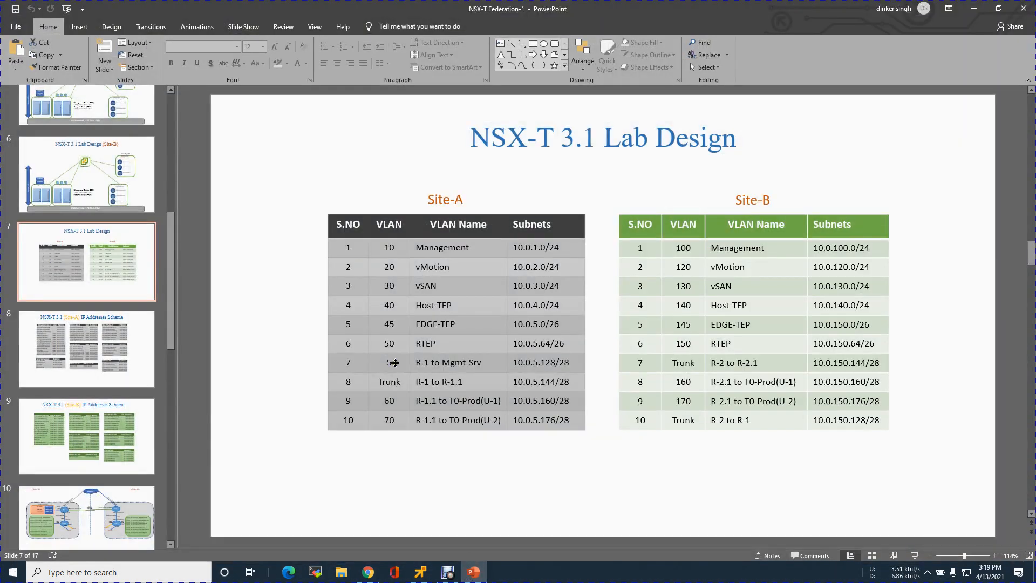
pyautogui.doubleClick(390, 343)
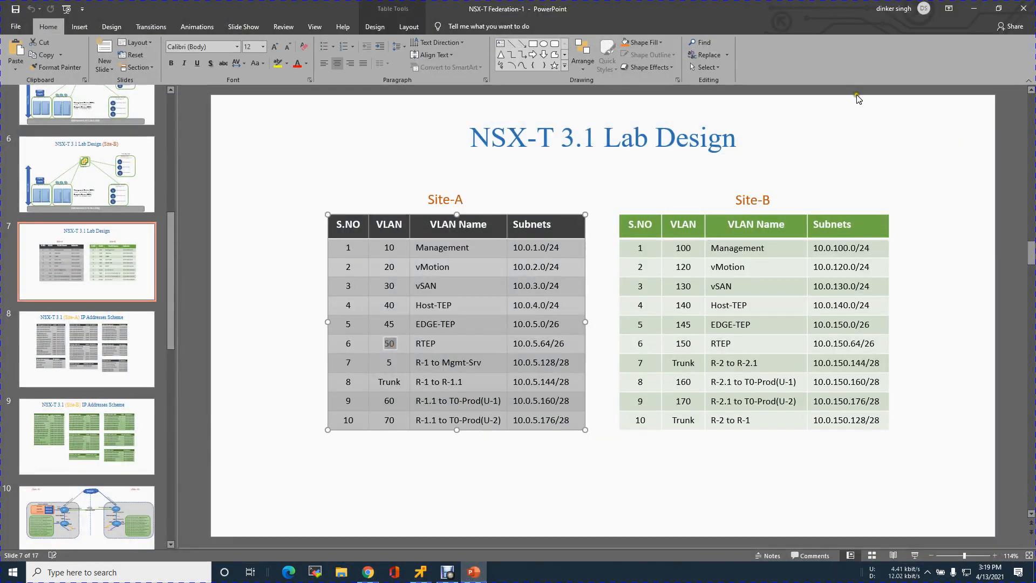
pyautogui.click(974, 8)
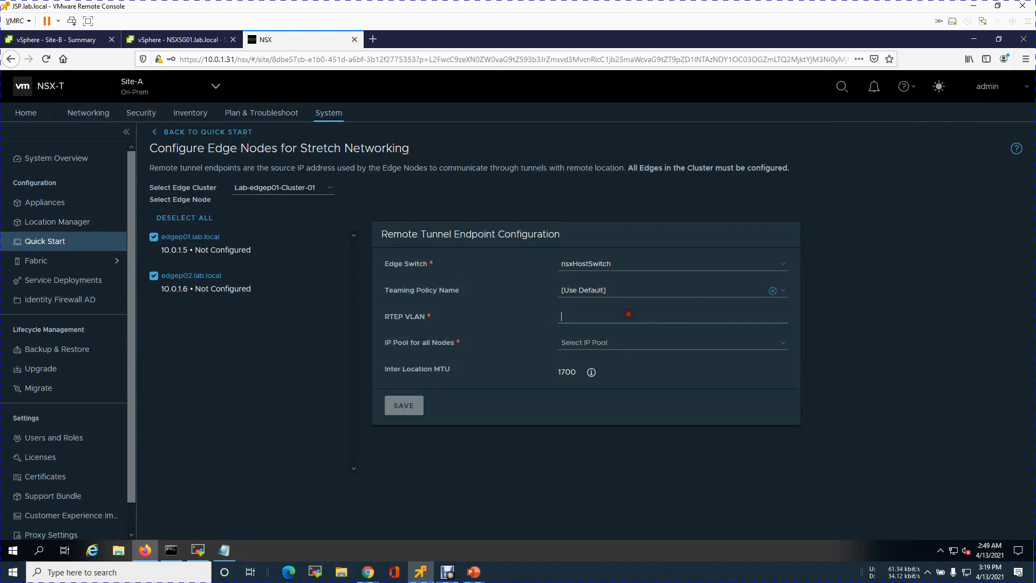
pyautogui.write('50')
pyautogui.click(562, 344)
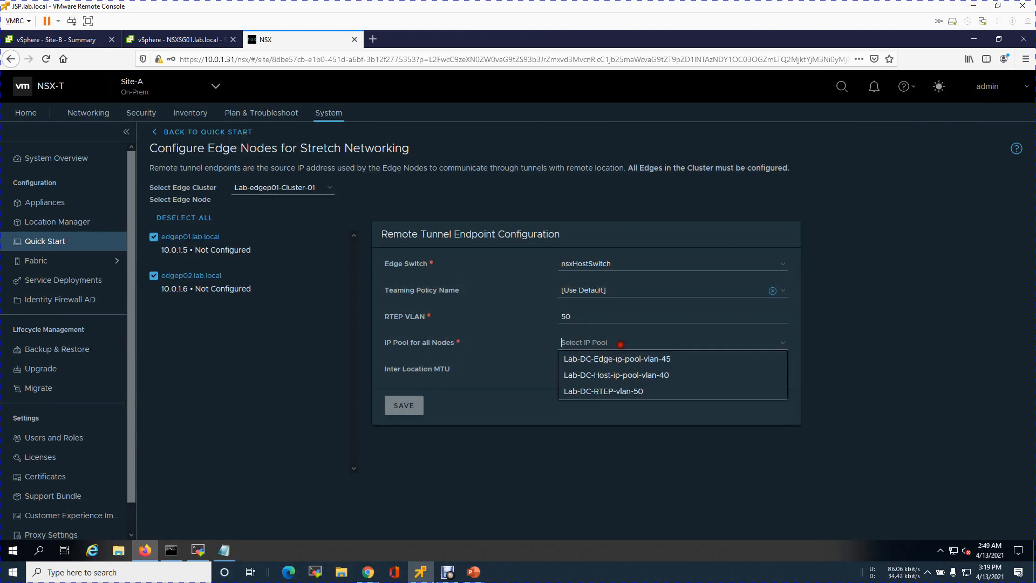
pyautogui.click(617, 388)
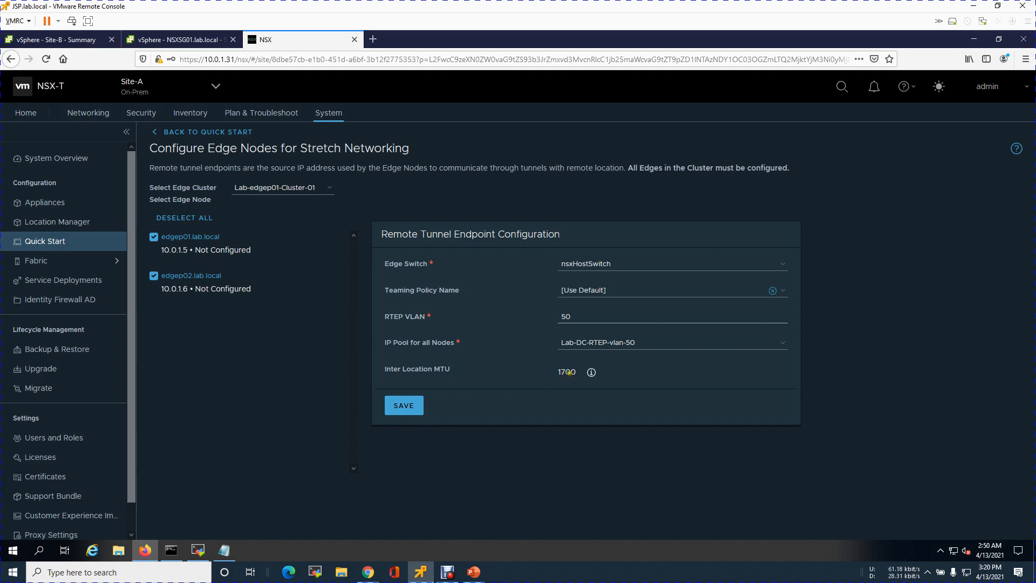
# Follow the Inter Location MTU hint to Global Fabric Settings, examine the Remote Tunnel Endpoint MTU, and cancel its editing
pyautogui.click(591, 372)
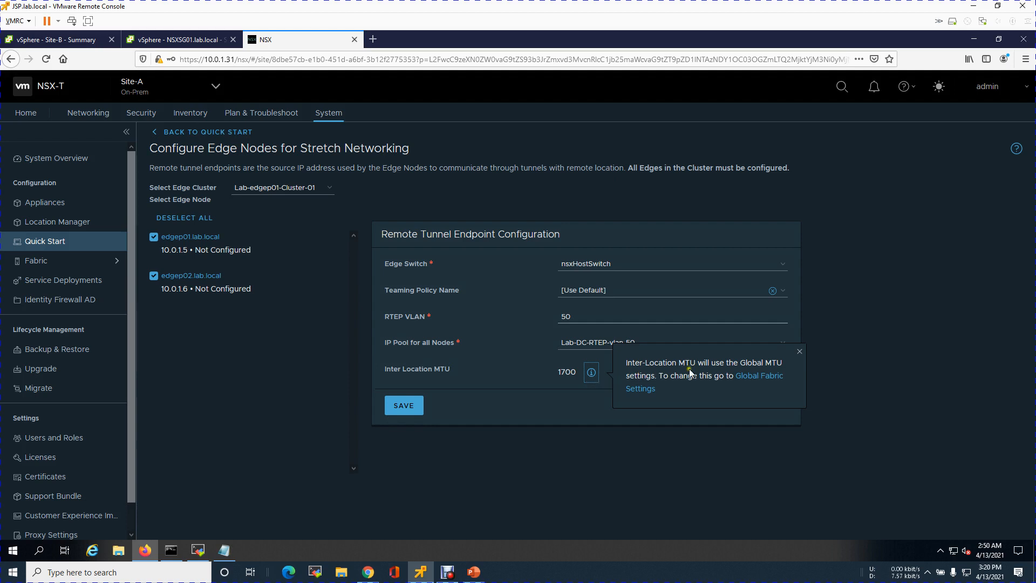
pyautogui.click(760, 377)
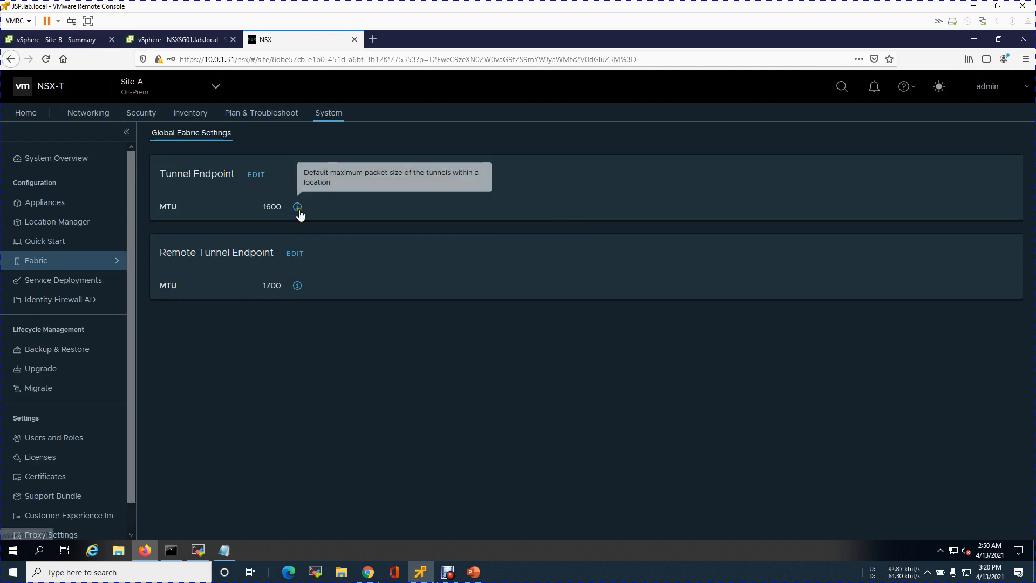
pyautogui.click(294, 253)
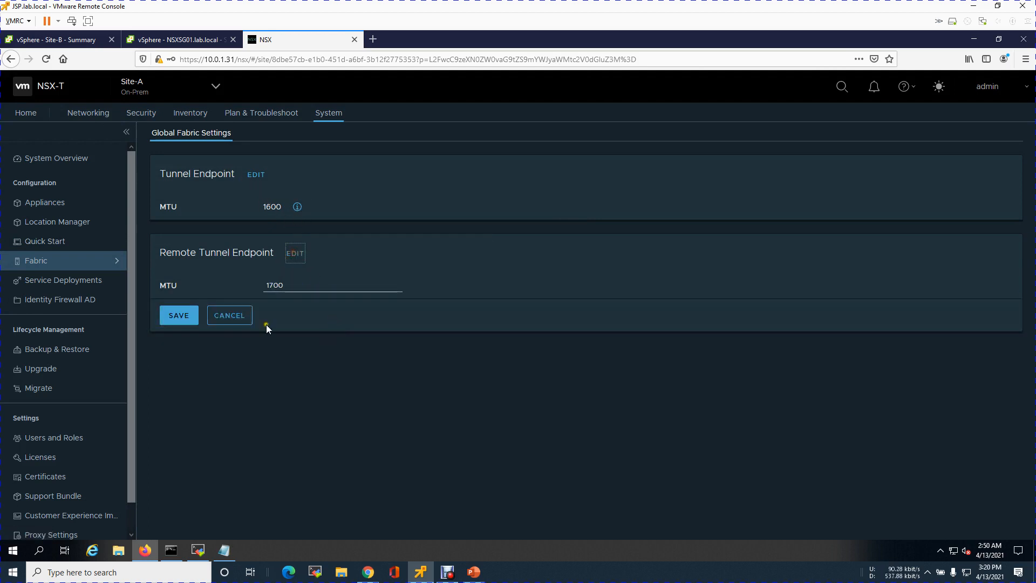
pyautogui.moveTo(288, 285); pyautogui.dragTo(257, 281)
pyautogui.click(233, 323)
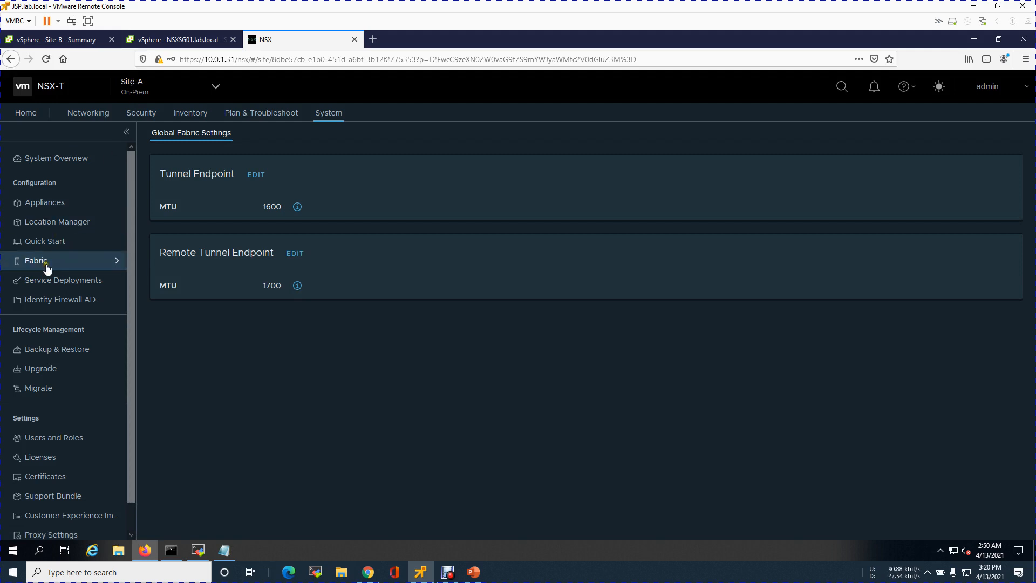
# Switch back to Global-Mgr-Site-A and open its Location Manager
pyautogui.click(216, 87)
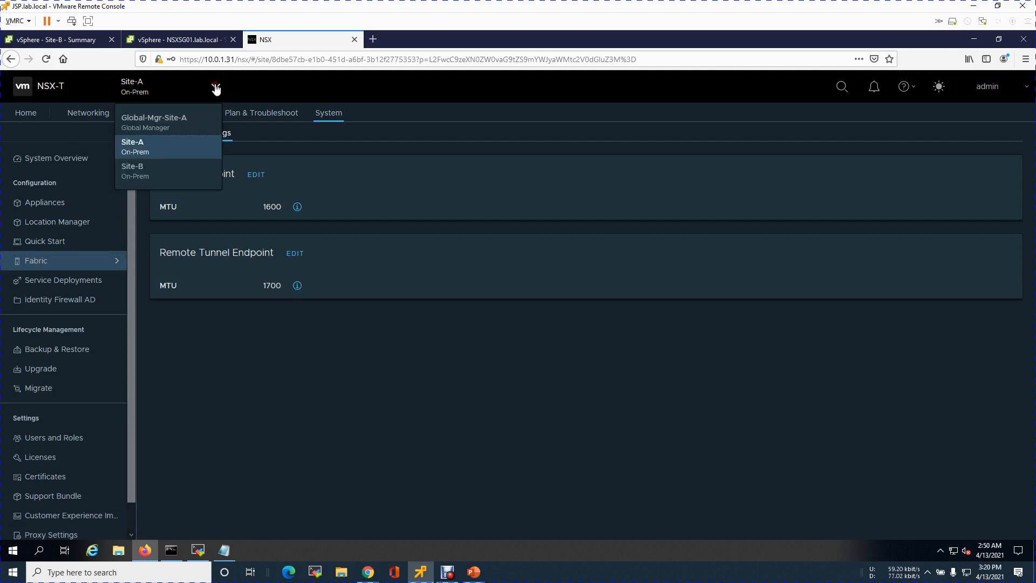
pyautogui.click(183, 123)
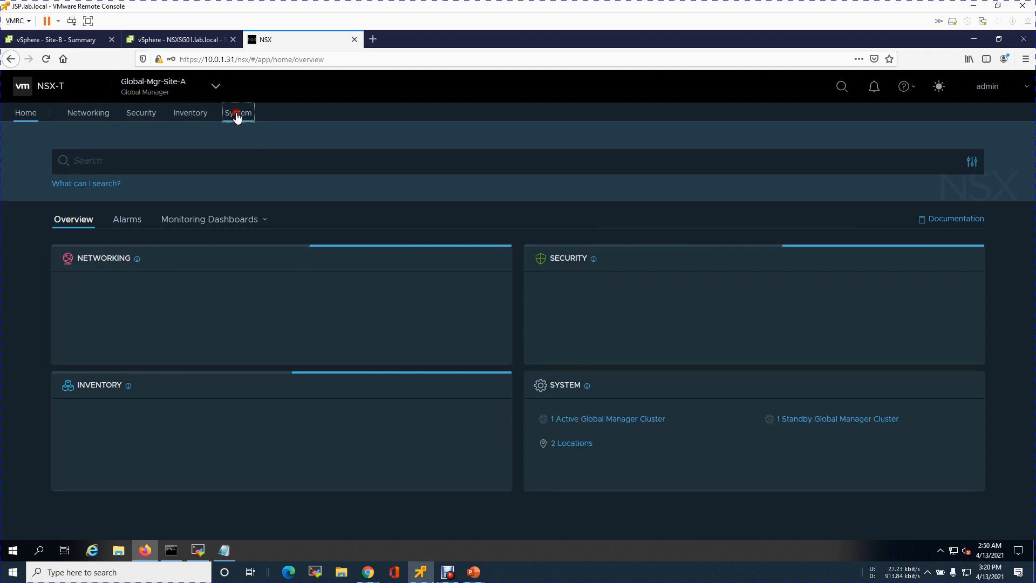
pyautogui.click(237, 114)
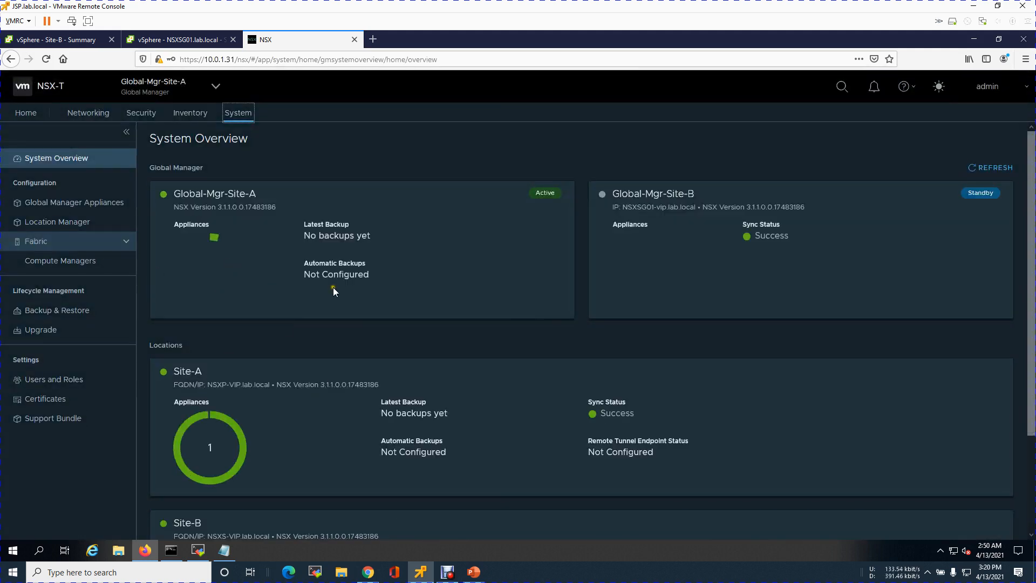
pyautogui.scroll(-2, 313, 272)
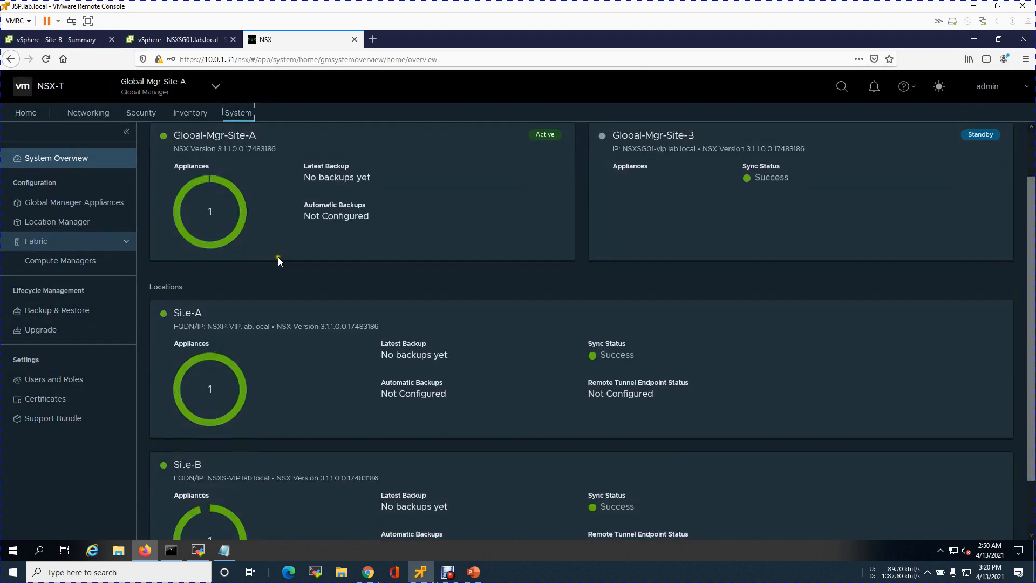
pyautogui.click(68, 223)
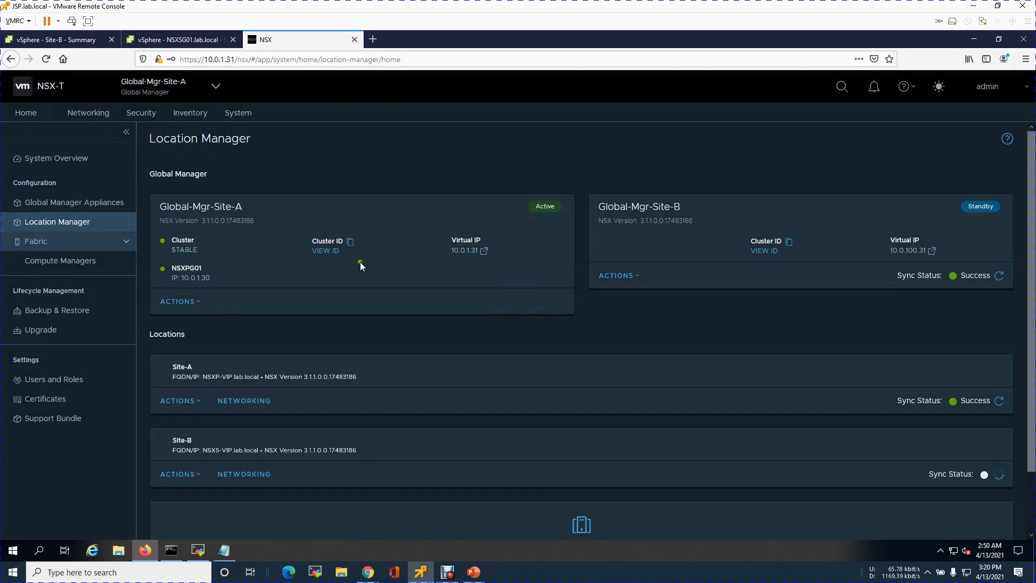
# Open Site-A's networking and start configuring the edge cluster Lab-edgep01-Cluster-01 again
pyautogui.scroll(-2, 328, 316)
pyautogui.click(230, 329)
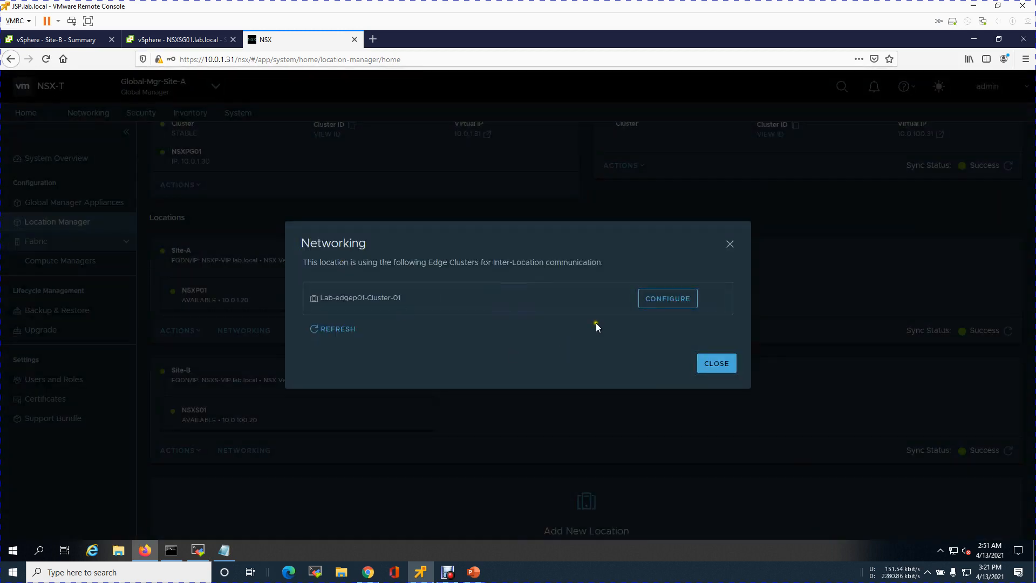
pyautogui.click(654, 301)
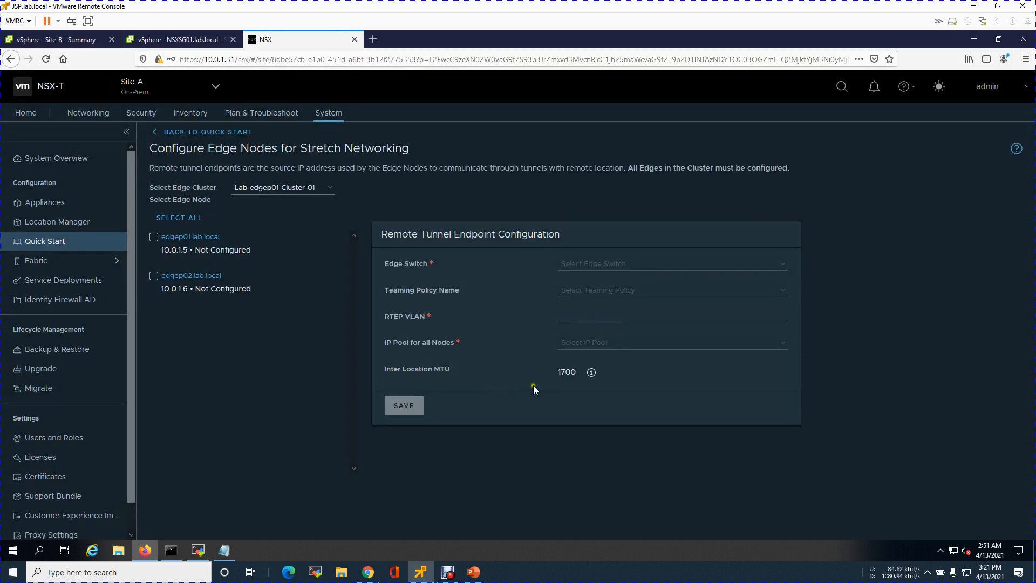
# Configure both Site-A edge nodes with nsxHostSwitch, the default teaming policy, RTEP VLAN 50 and IP pool Lab-DC-RTEP-vlan-50, and save
pyautogui.click(190, 222)
pyautogui.click(785, 264)
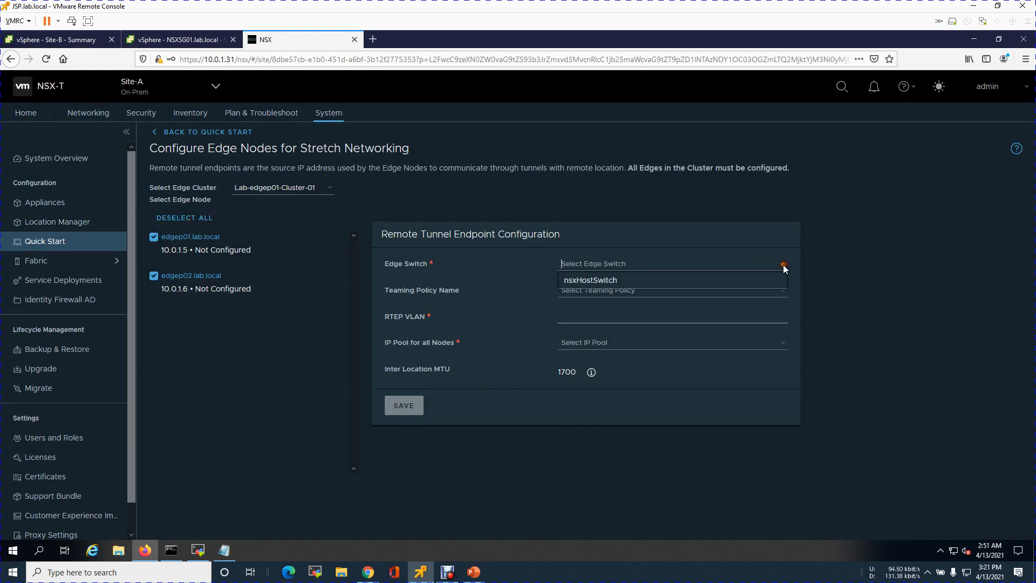
pyautogui.click(725, 278)
pyautogui.click(778, 318)
pyautogui.write('50')
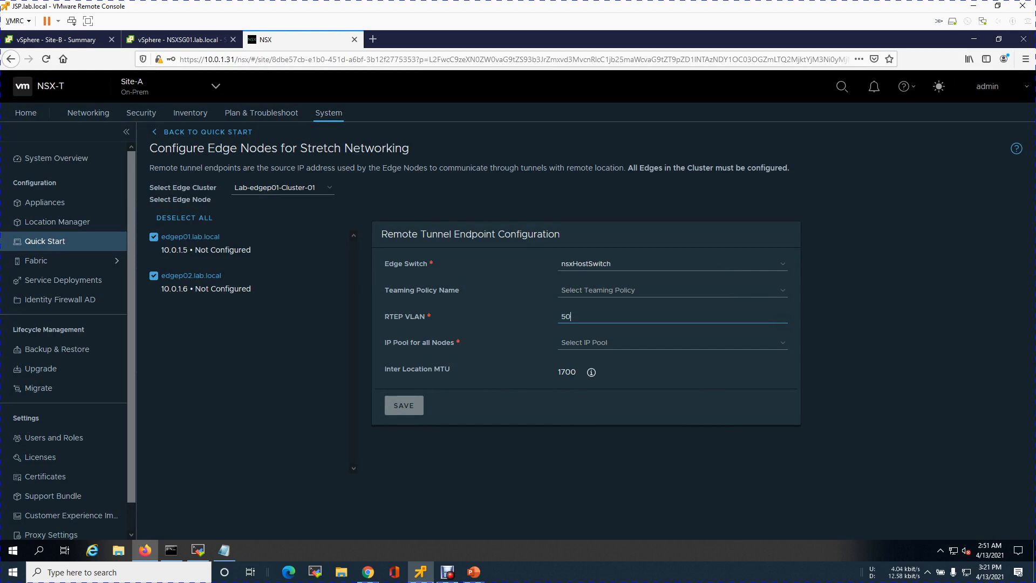
pyautogui.click(688, 306)
pyautogui.click(725, 347)
pyautogui.click(654, 391)
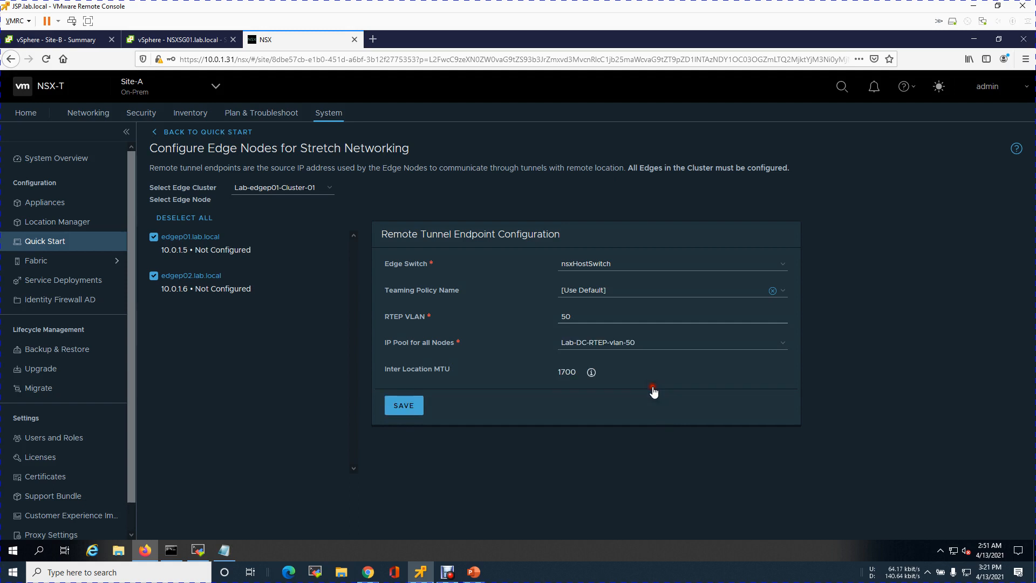
pyautogui.click(404, 406)
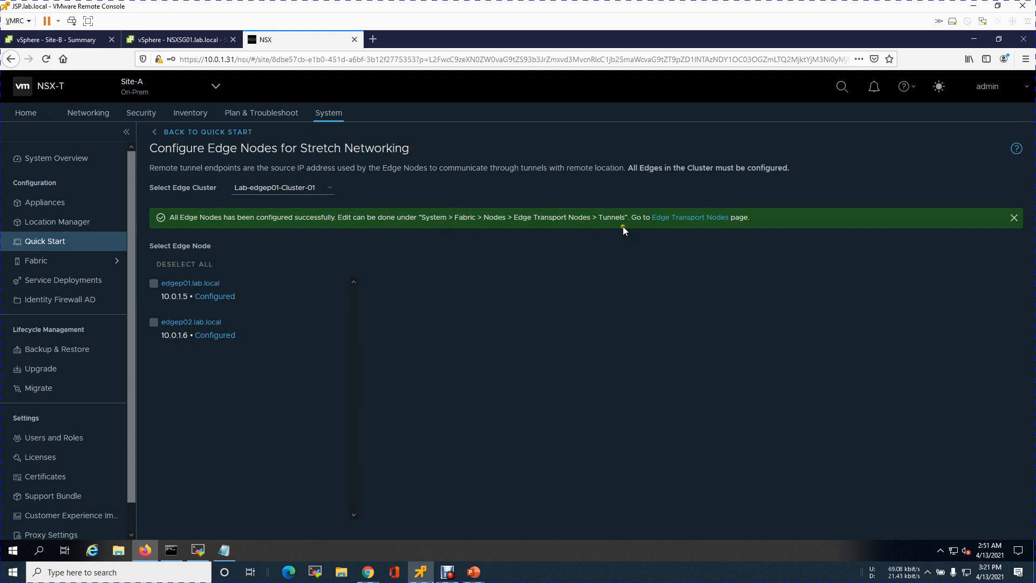
# Open Site-A's Edge Transport Nodes page and widen its columns to examine the remote tunnels and TEP IP addresses
pyautogui.click(683, 222)
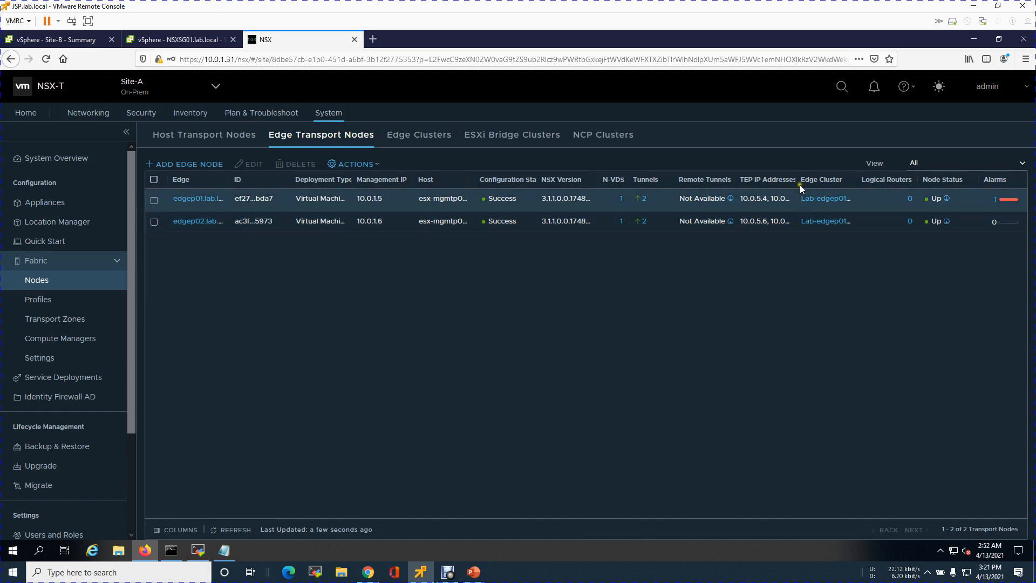
pyautogui.moveTo(797, 181); pyautogui.dragTo(824, 181)
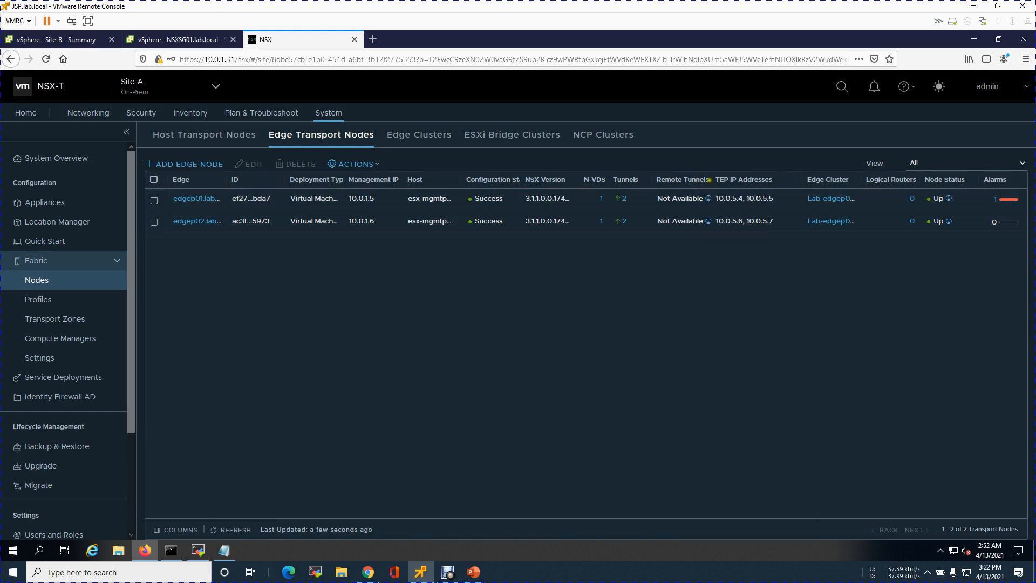
pyautogui.moveTo(710, 180); pyautogui.dragTo(721, 181)
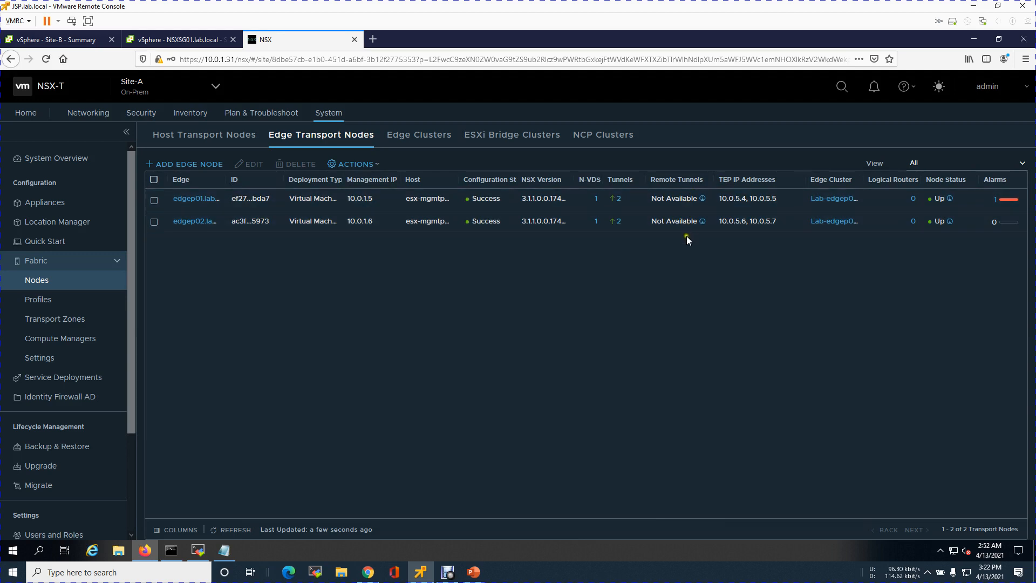
# Switch to Global-Mgr-Site-A and go to the Site-B location in its Location Manager
pyautogui.click(215, 88)
pyautogui.click(152, 117)
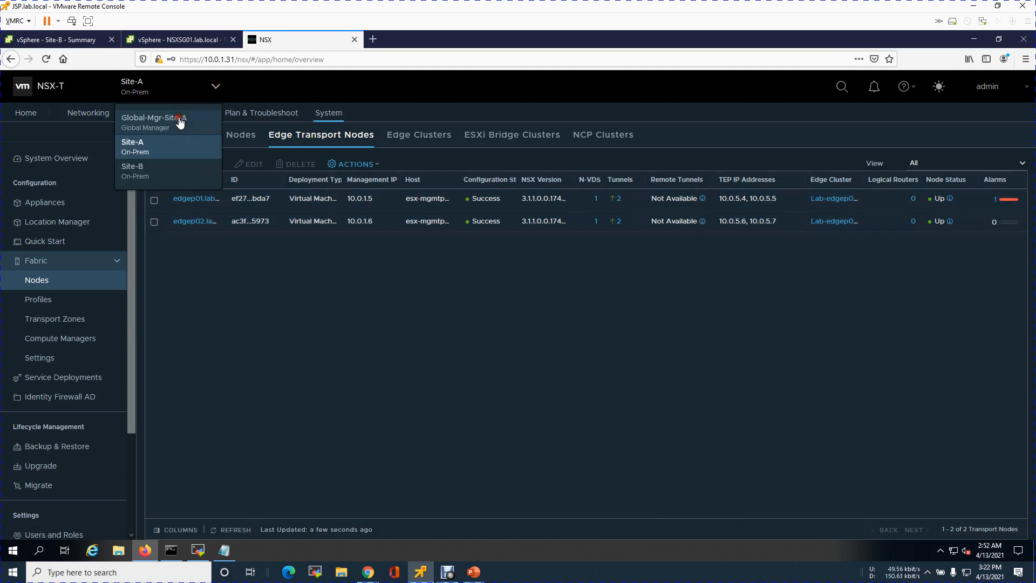
pyautogui.click(239, 114)
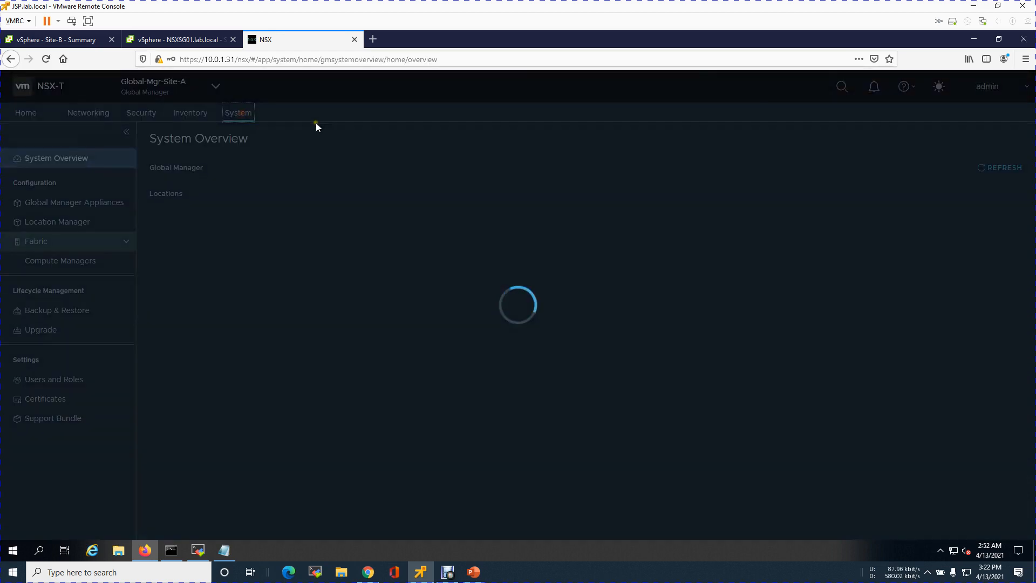
pyautogui.click(75, 222)
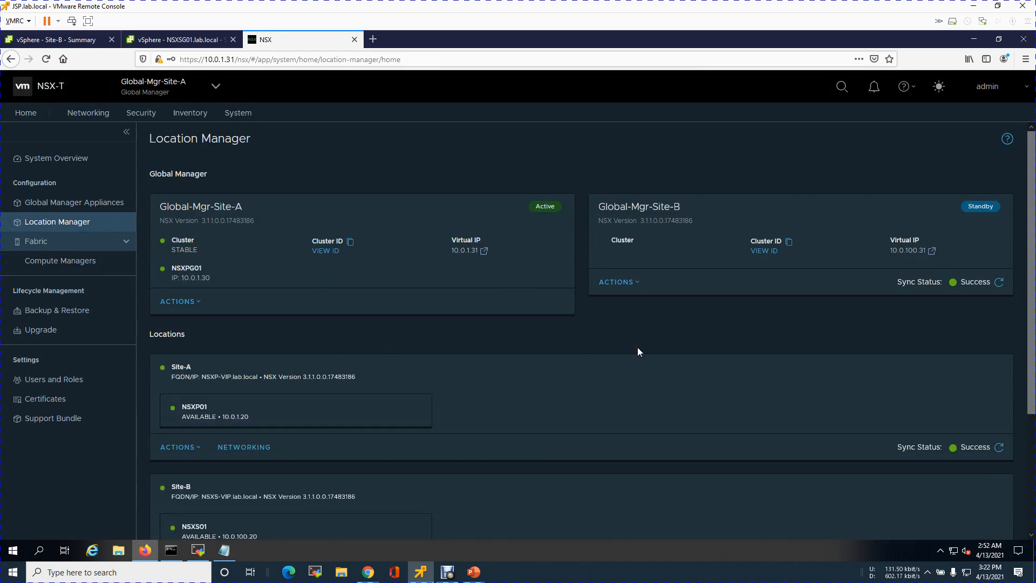
pyautogui.scroll(-2, 637, 347)
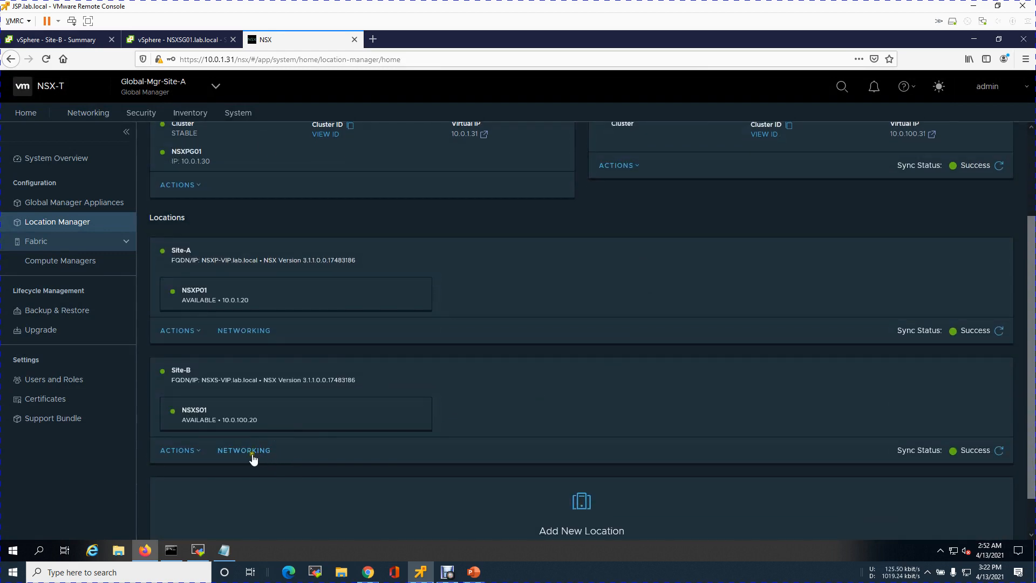
pyautogui.click(194, 455)
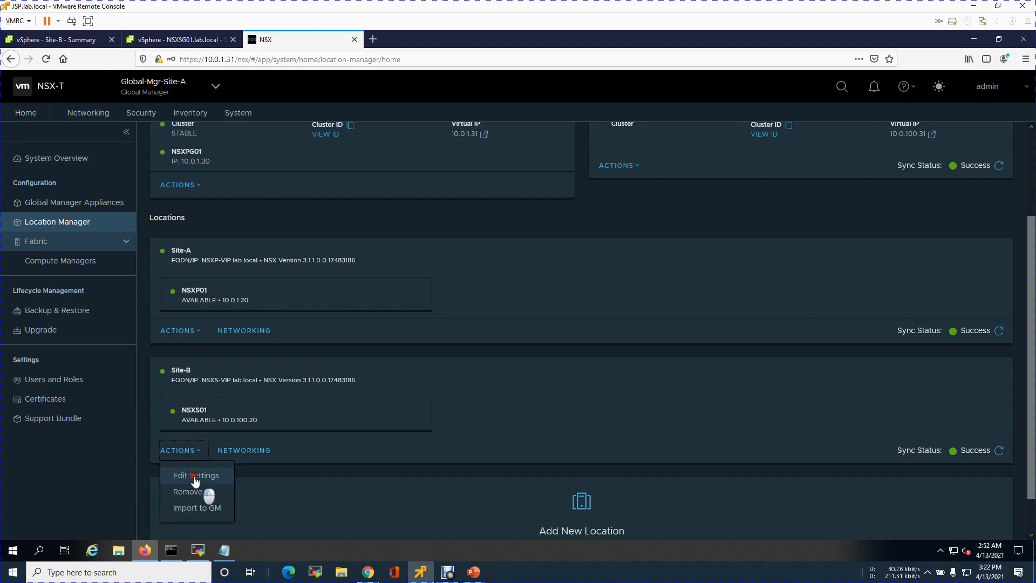
pyautogui.click(196, 476)
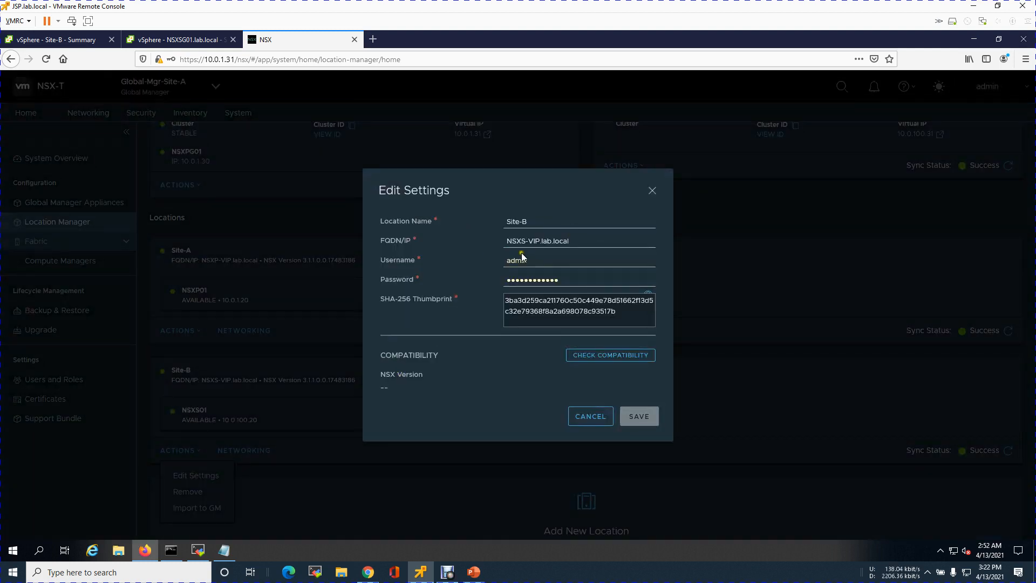
pyautogui.click(596, 419)
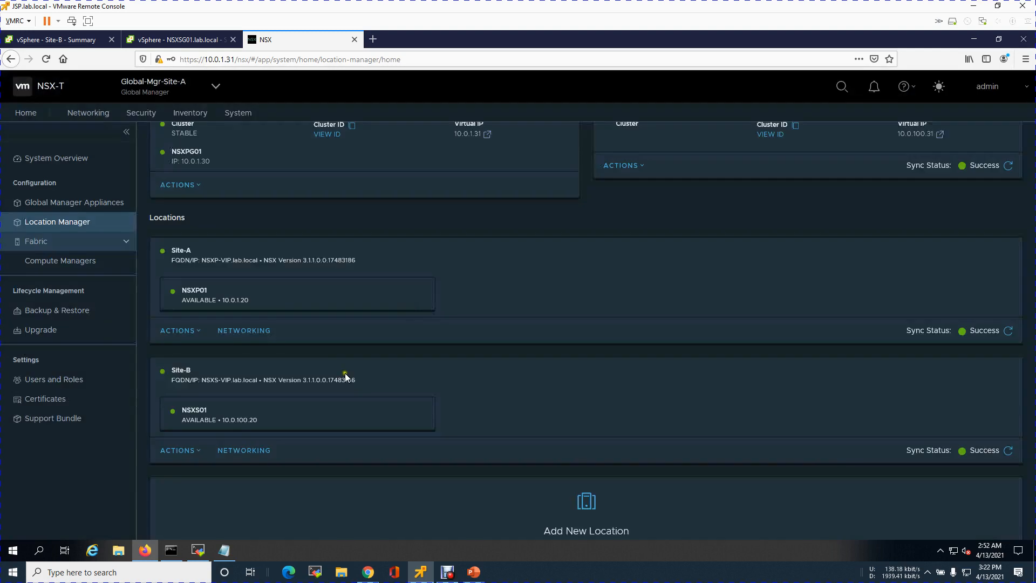
# Start configuring edge cluster Lab-Edges01-Cluster-01 from Site-B's networking and select all of its edge nodes
pyautogui.click(257, 449)
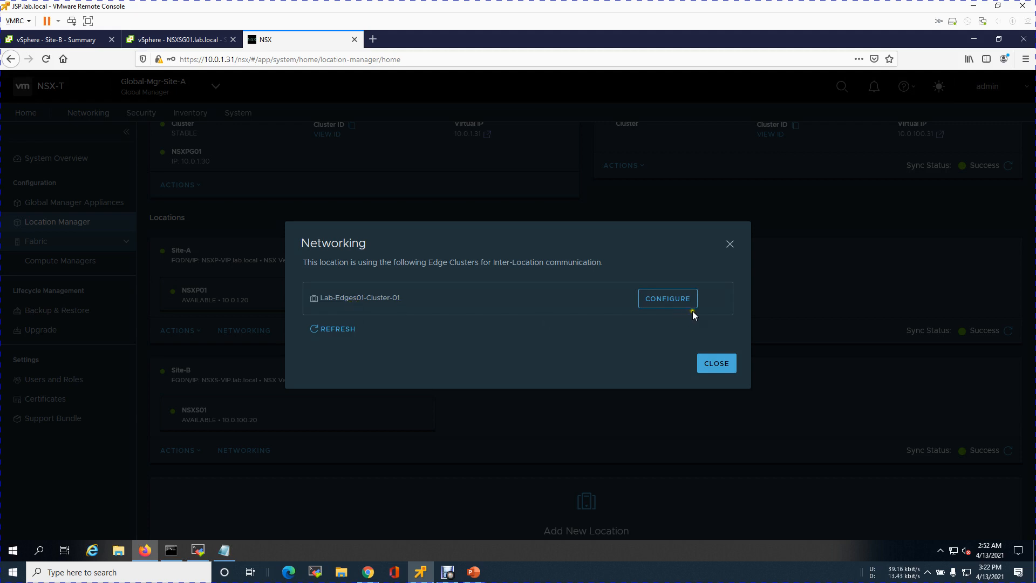
pyautogui.click(670, 302)
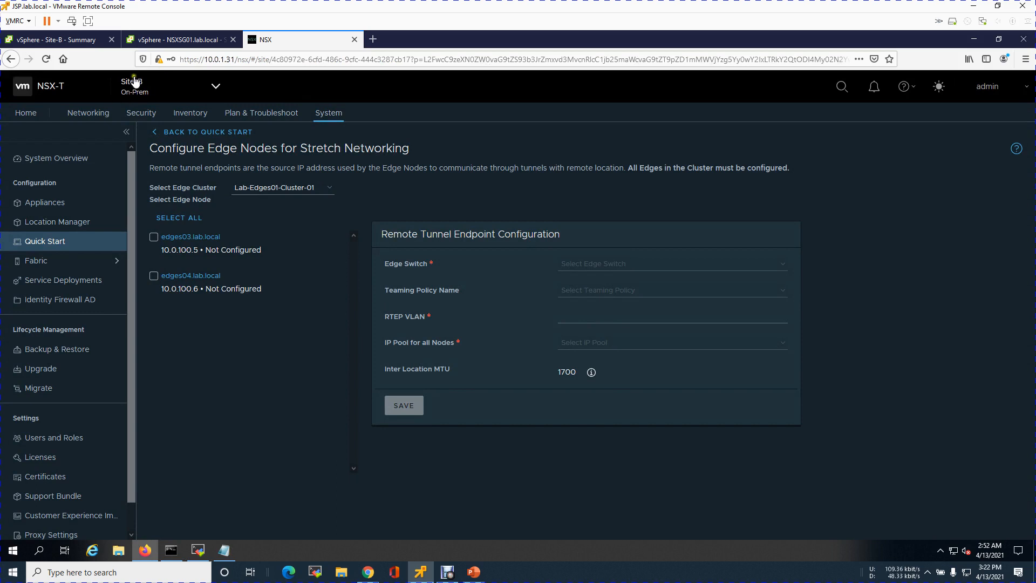
pyautogui.click(169, 218)
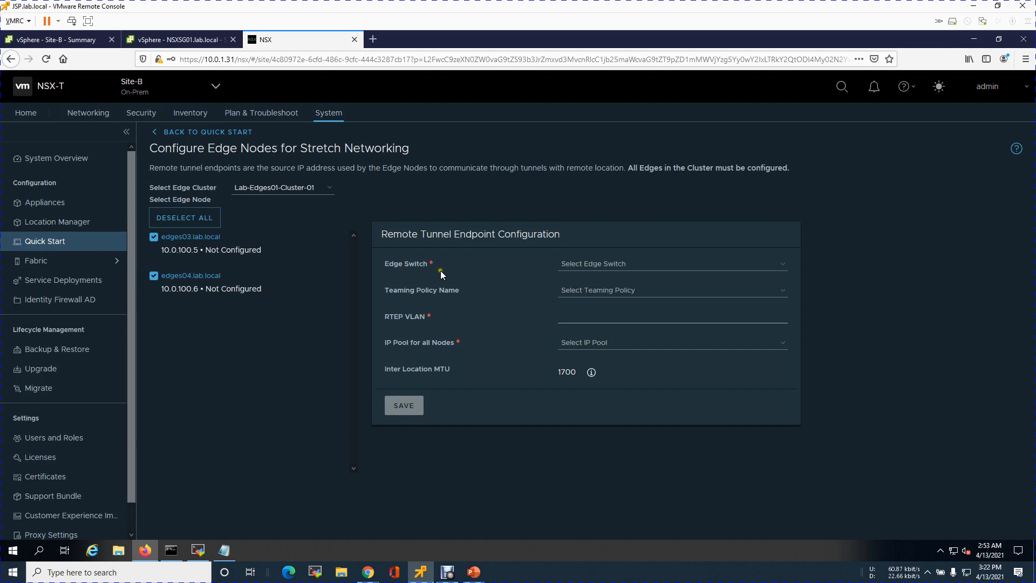
# Set the edge switch to nsxHostSwitch and the teaming policy to [Use Default] for Site-B's remote tunnel endpoints
pyautogui.click(782, 264)
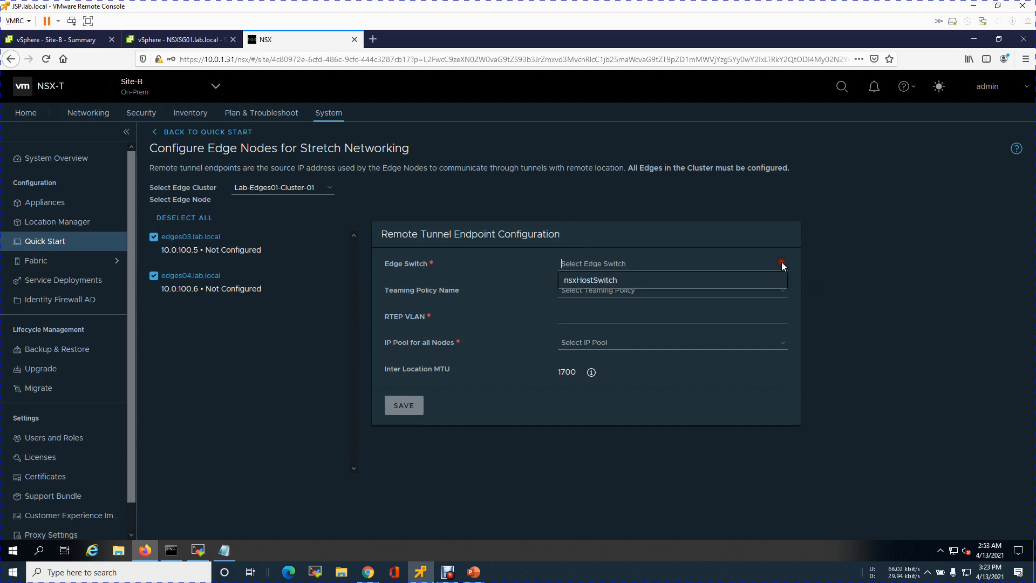
pyautogui.click(643, 281)
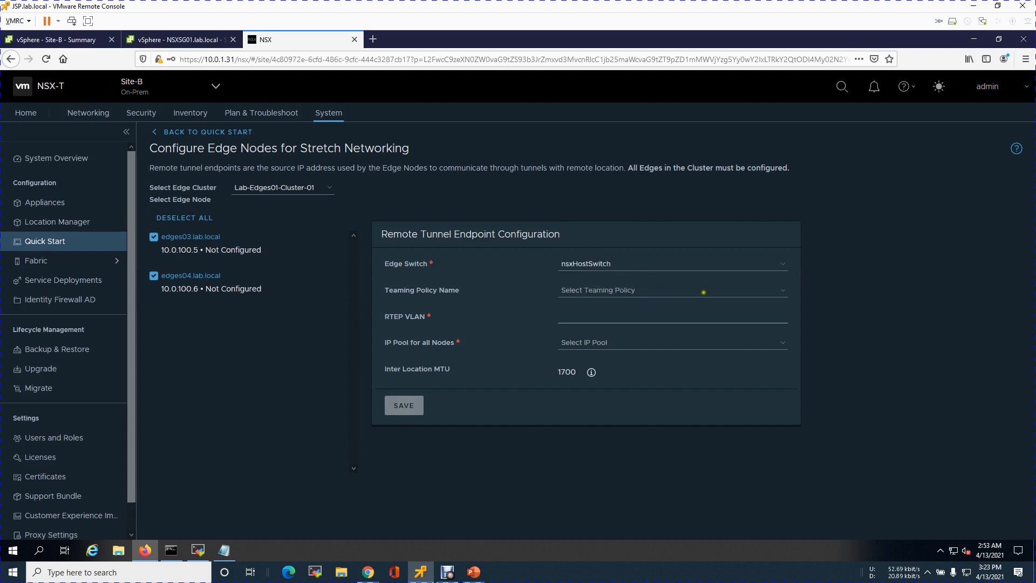
pyautogui.click(782, 292)
pyautogui.click(646, 312)
# Check Site-B's RTEP VLAN on the Lab Design slide in PowerPoint and set the RTEP VLAN to 150
pyautogui.click(747, 317)
pyautogui.click(474, 573)
pyautogui.doubleClick(683, 343)
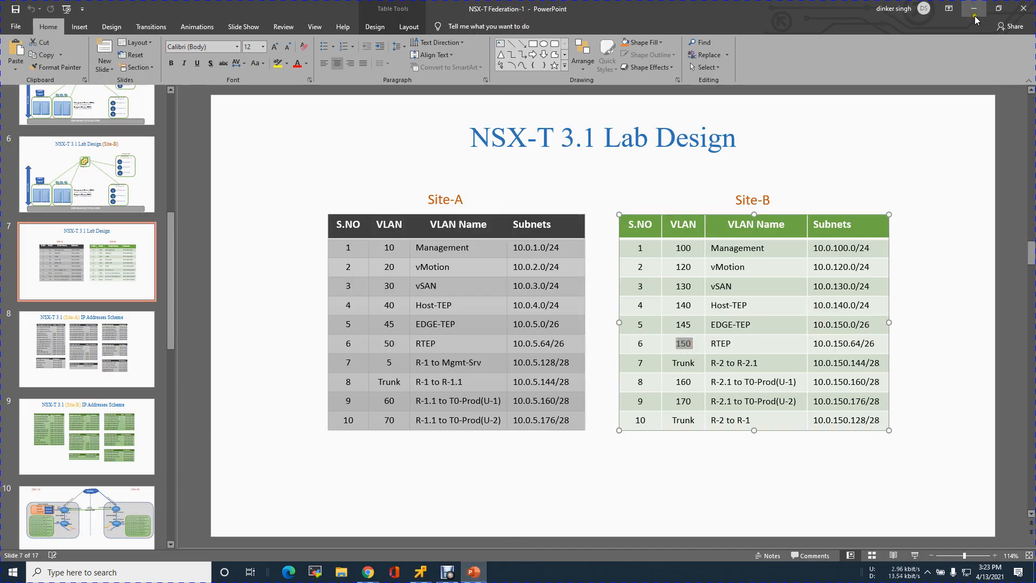
pyautogui.click(973, 8)
pyautogui.write('150')
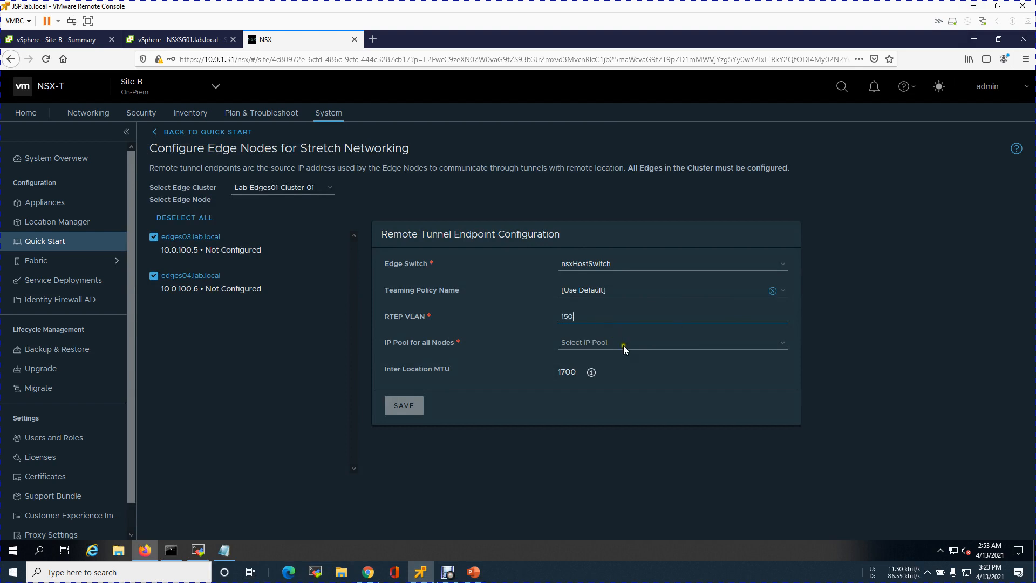
# Assign IP pool Lab-DR-RTEP-ip-pool-vlan-150 to all nodes and save Site-B's remote tunnel endpoint configuration
pyautogui.click(783, 343)
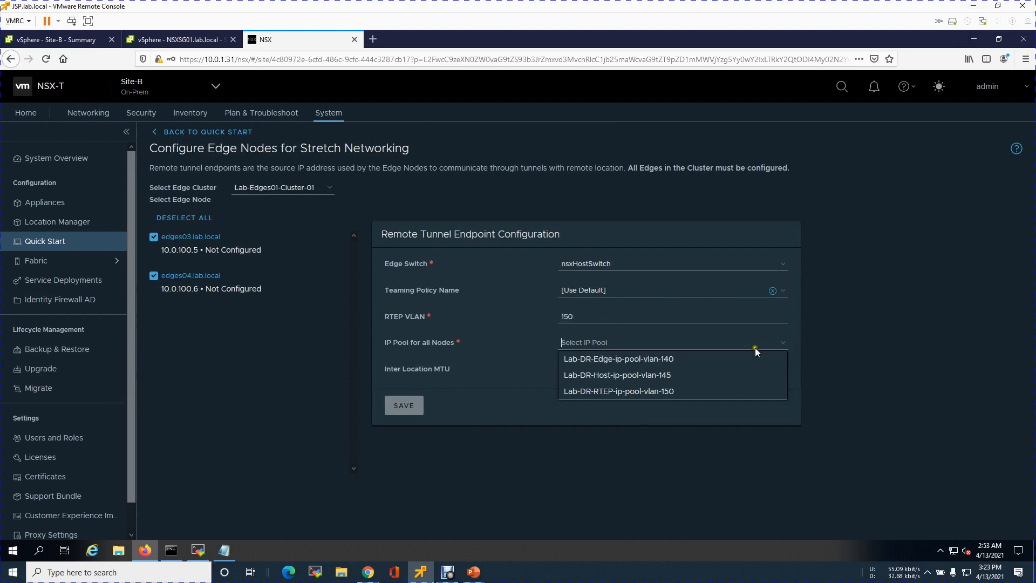
pyautogui.click(615, 393)
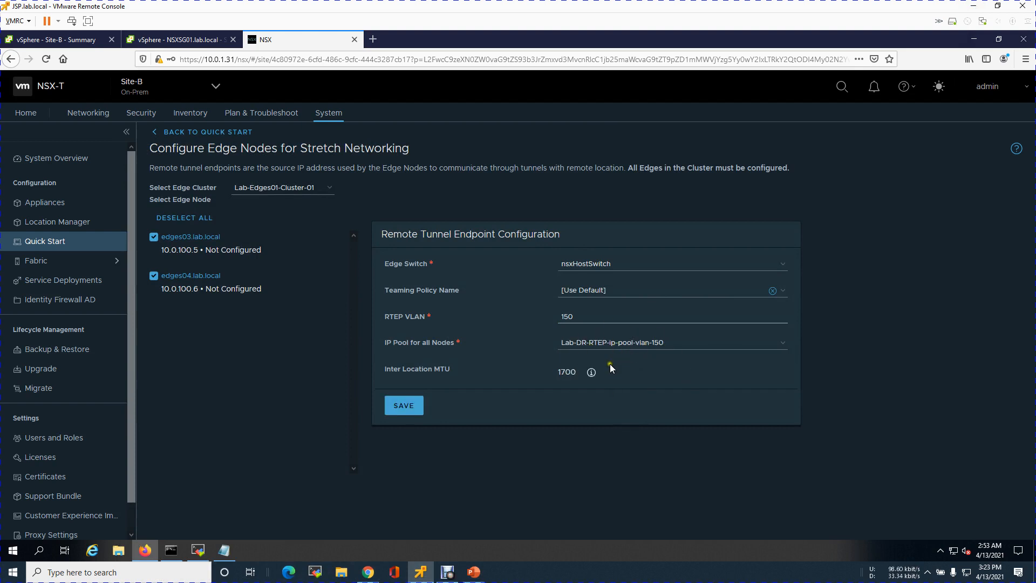
pyautogui.click(412, 411)
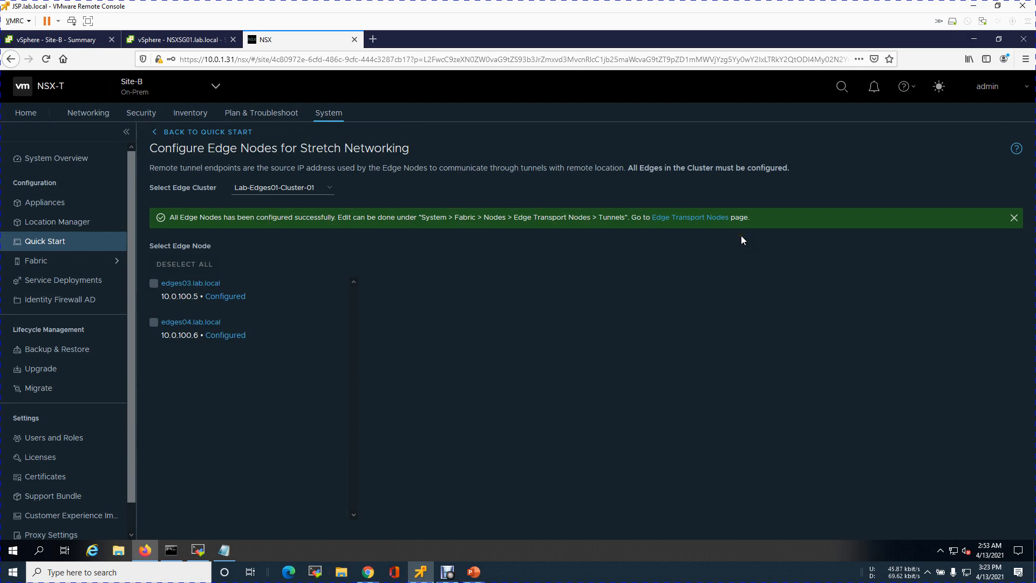
# Open Site-B's Edge Transport Nodes page and examine the remote tunnels of its edge nodes
pyautogui.click(693, 218)
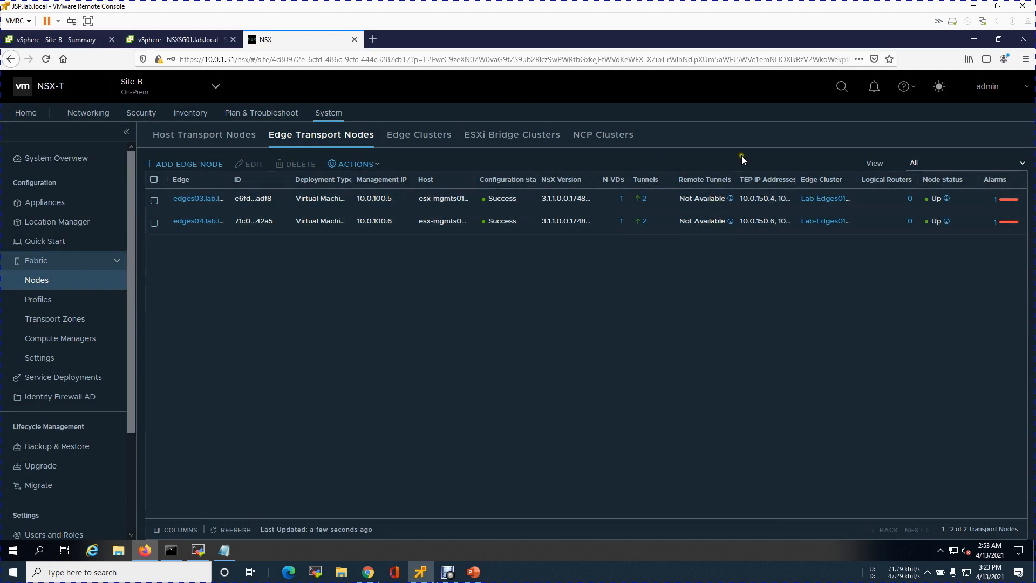
pyautogui.click(726, 294)
pyautogui.click(662, 294)
# Switch back to Global-Mgr-Site-A and open its System Overview
pyautogui.click(195, 88)
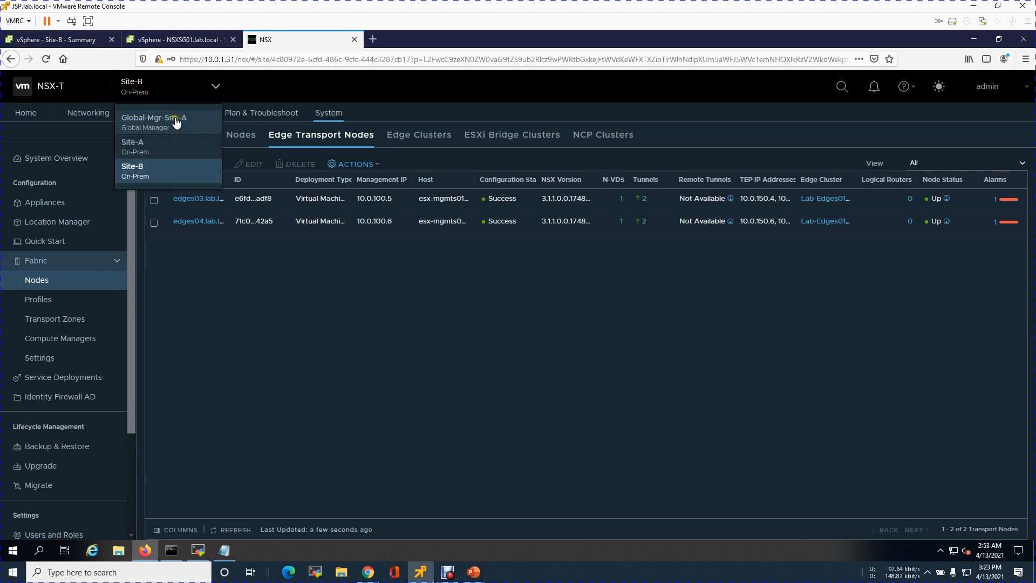
pyautogui.click(151, 121)
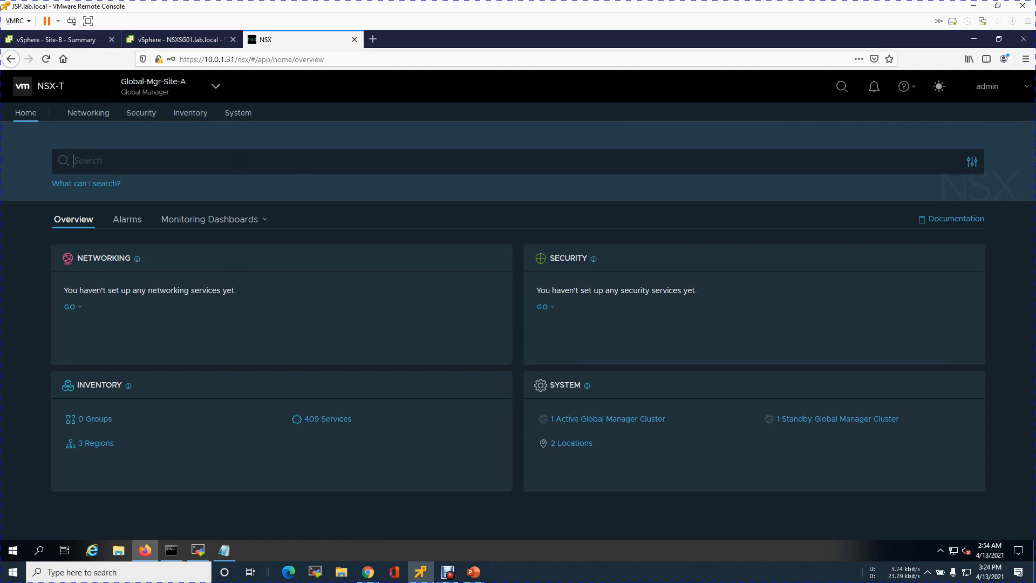
pyautogui.click(238, 113)
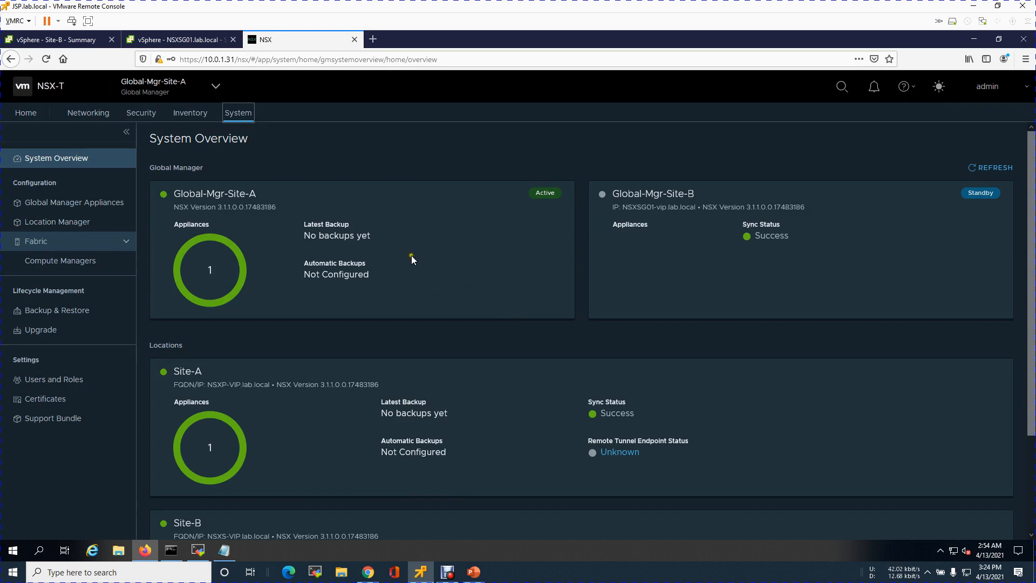
# Examine Site-A's Remote Tunnel Endpoint Status details for Lab-edgep01-Cluster-01 and close them
pyautogui.scroll(-3, 899, 231)
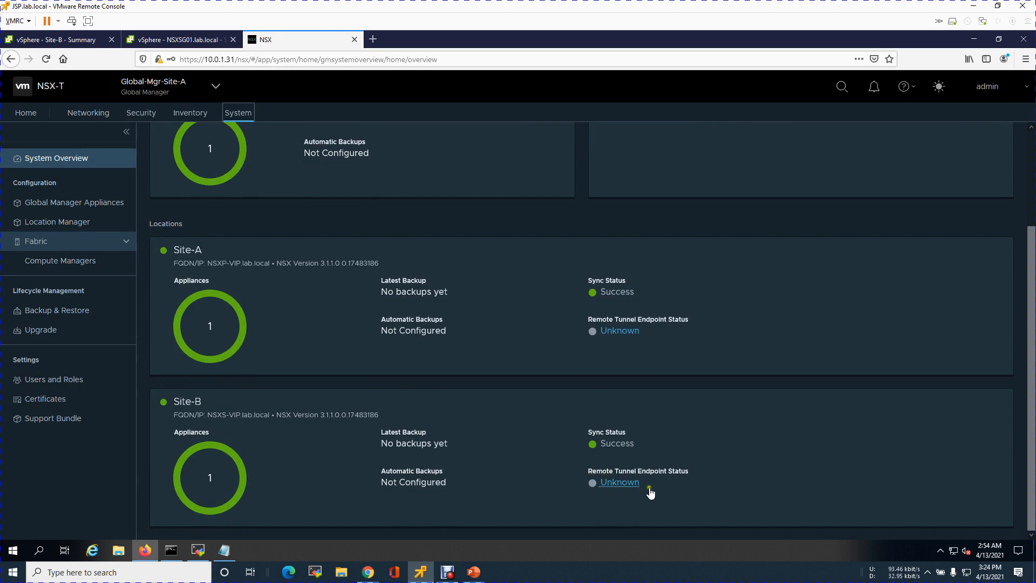
pyautogui.click(615, 333)
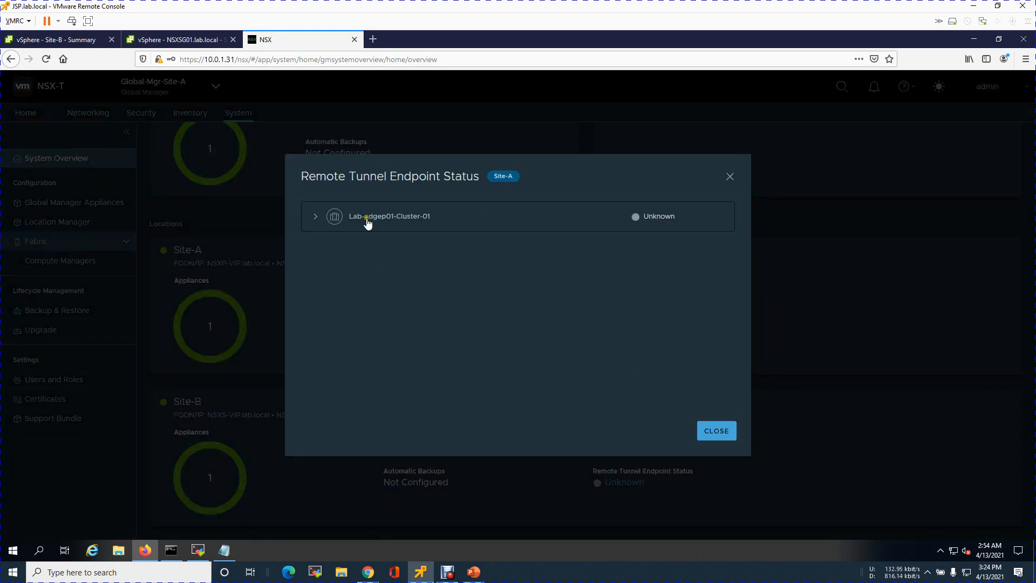
pyautogui.click(412, 218)
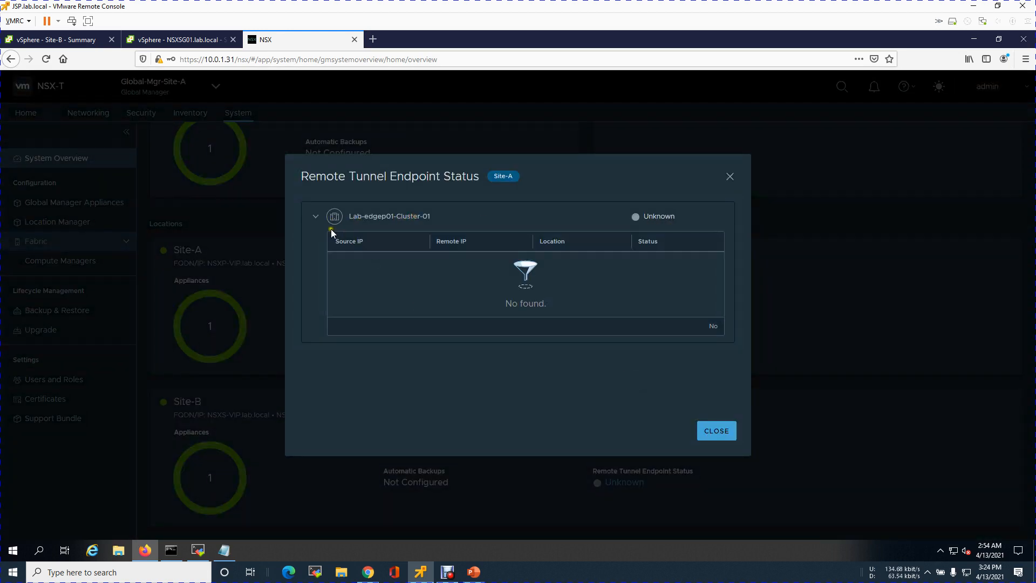
pyautogui.click(718, 432)
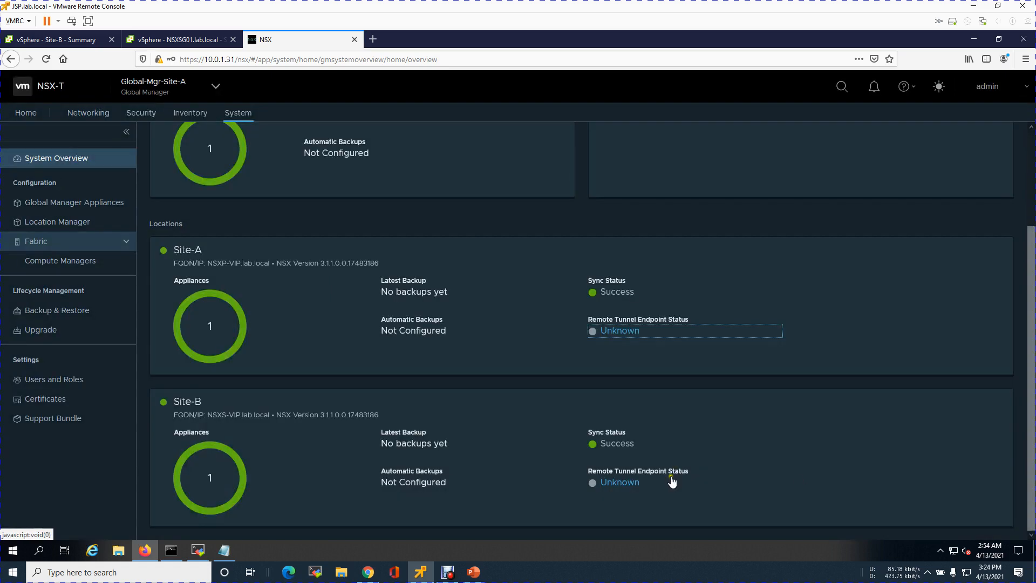
# Examine Site-B's Remote Tunnel Endpoint Status details for Lab-Edges01-Cluster-01 and close them
pyautogui.click(620, 483)
pyautogui.click(415, 217)
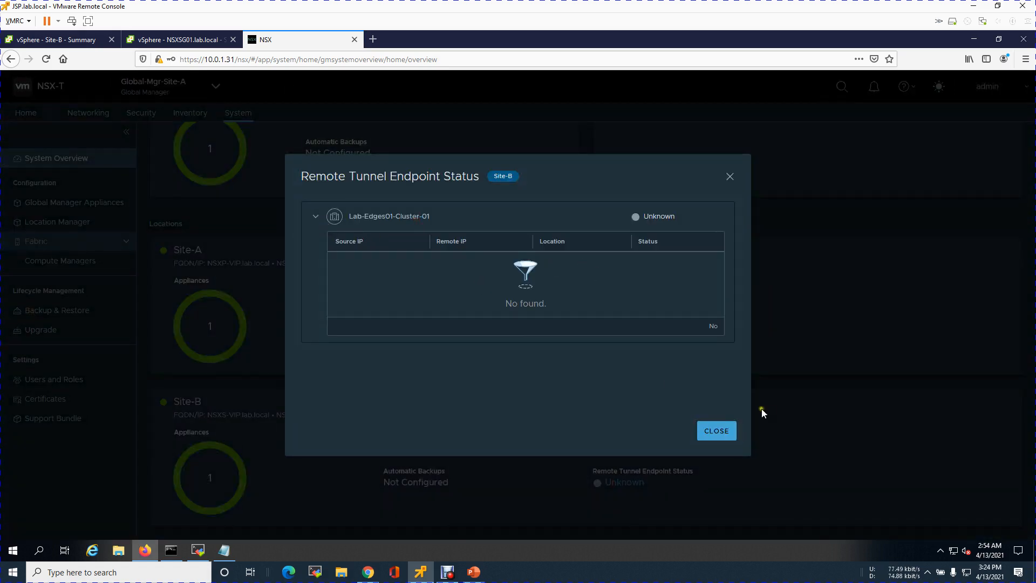
pyautogui.click(725, 435)
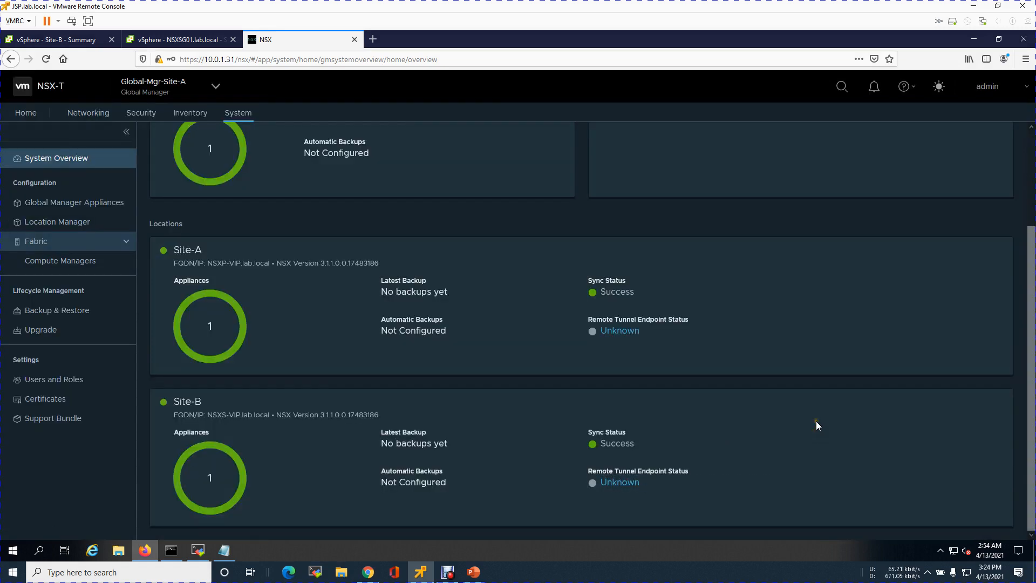
pyautogui.scroll(3, 816, 425)
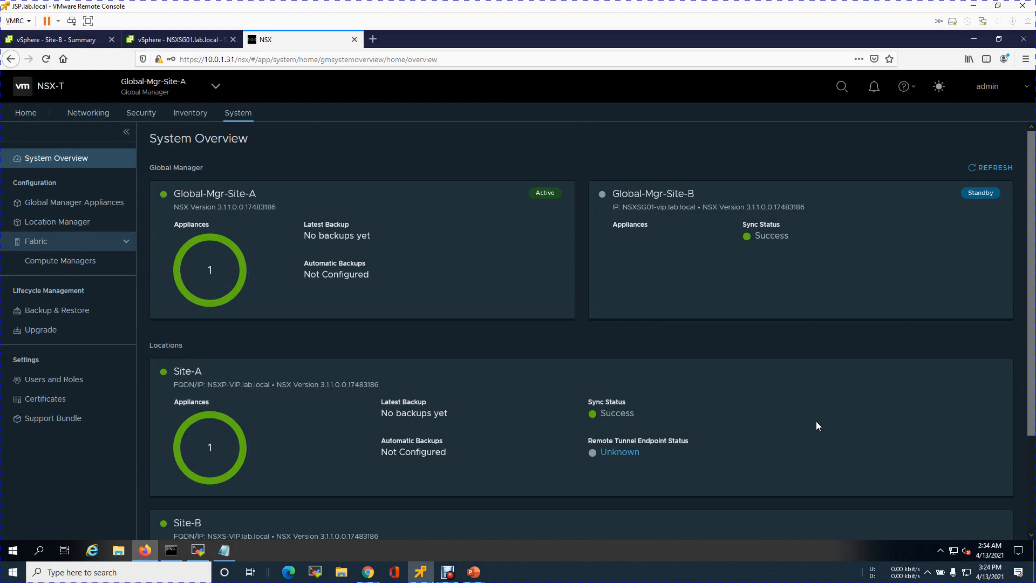
pyautogui.scroll(-3, 817, 426)
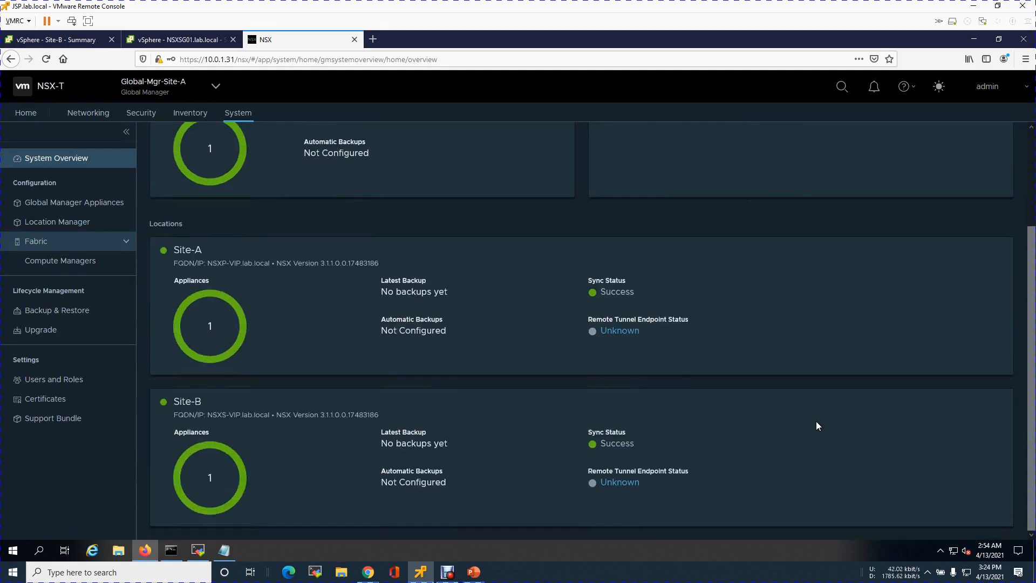
pyautogui.scroll(3, 818, 426)
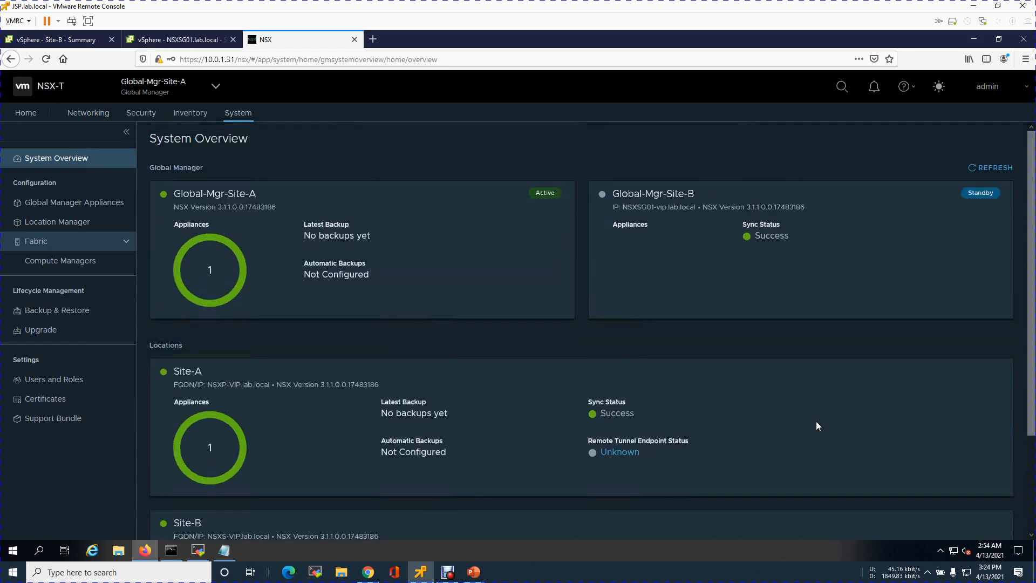